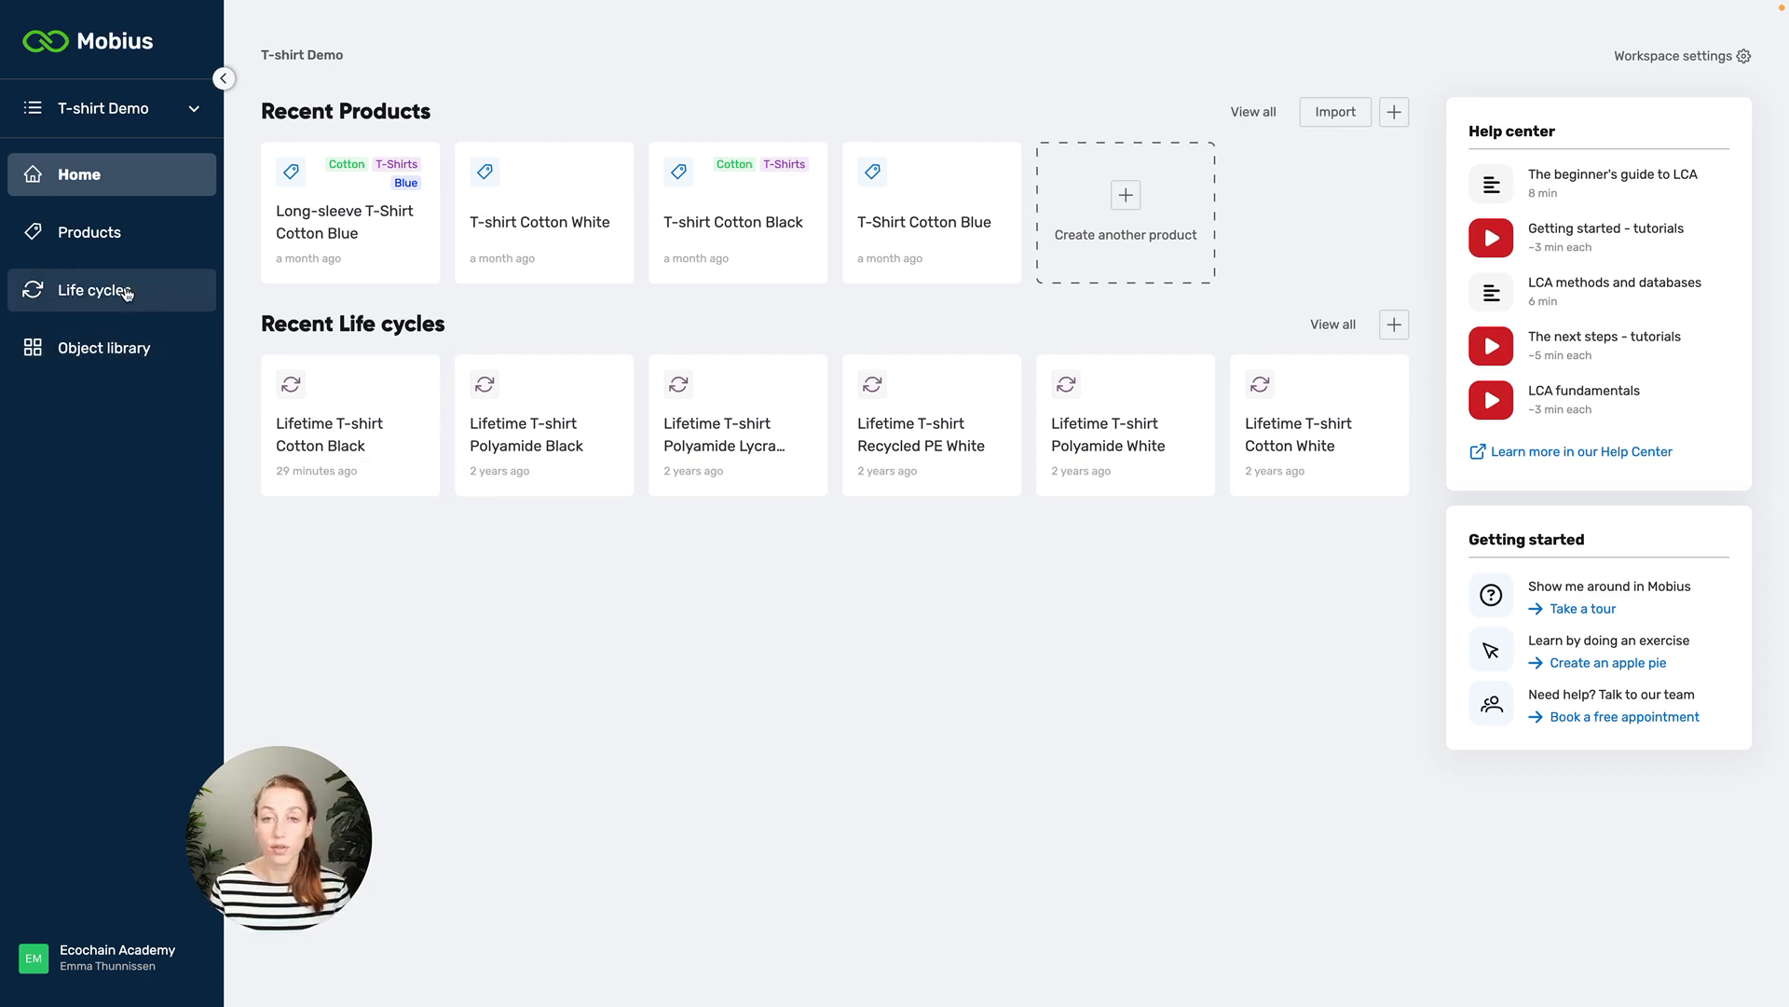
- Examine the phases and impacts of the existing Lifetime T-shirt Cotton White life cycle, then return to the life cycle overview
click(128, 293)
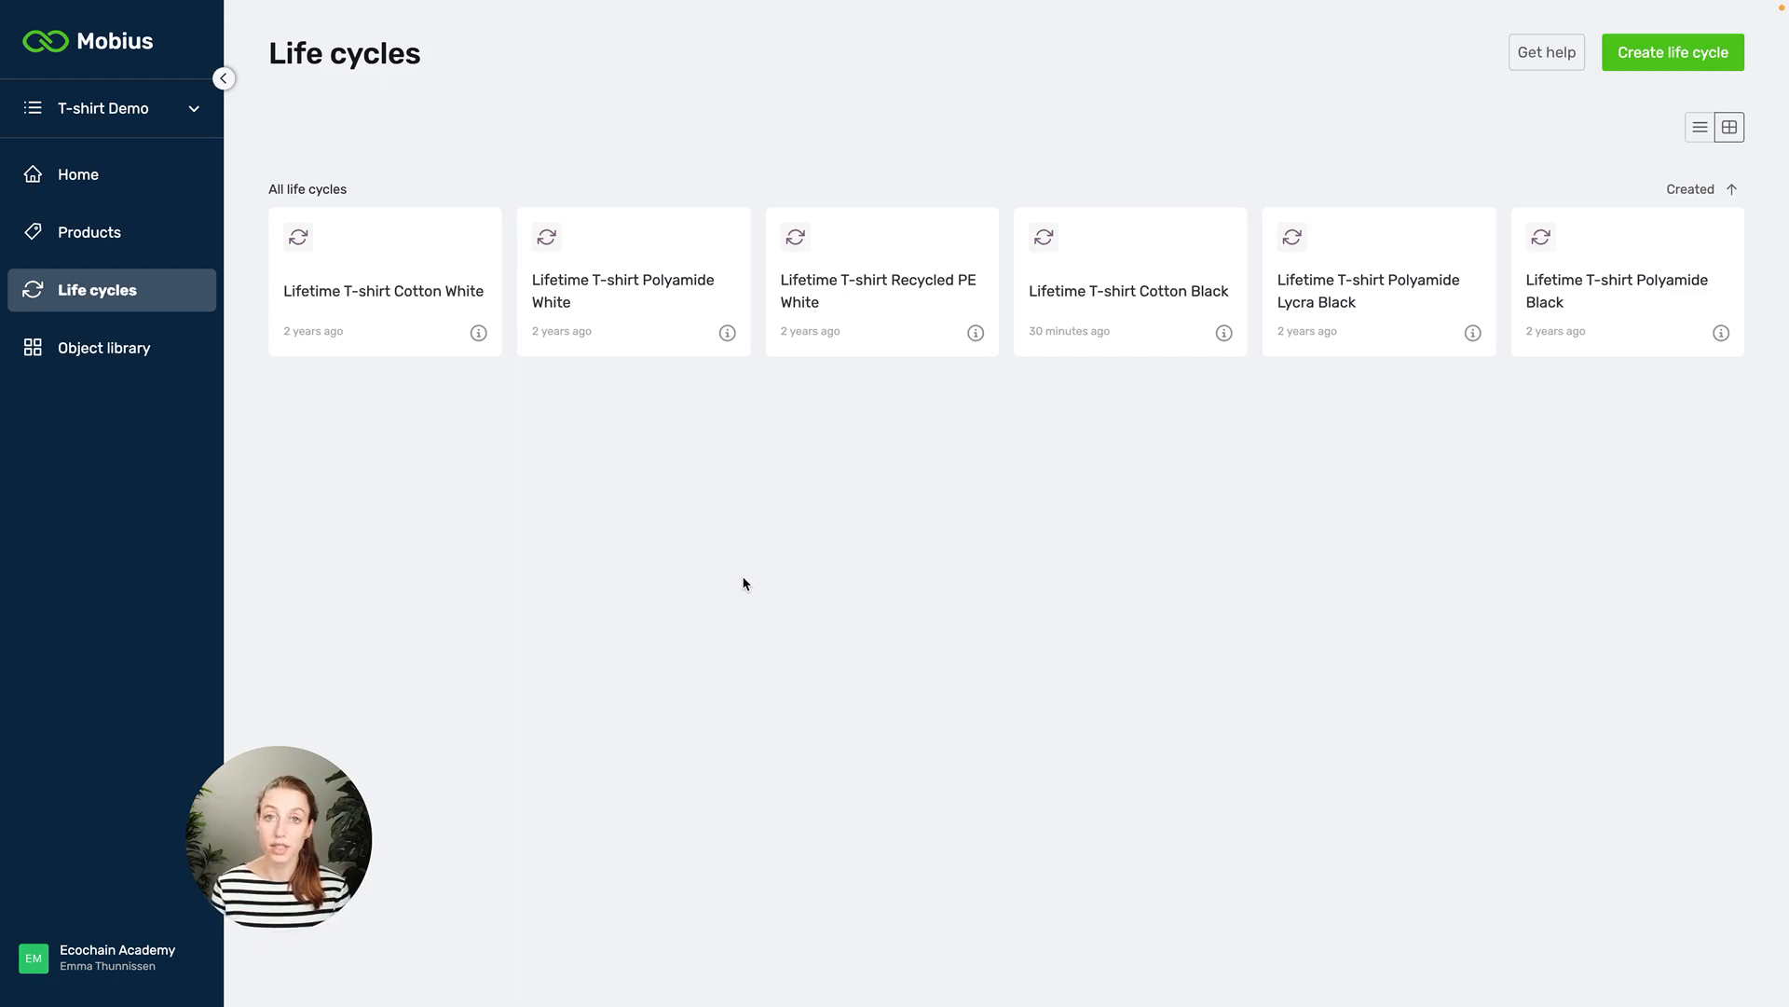
click(360, 281)
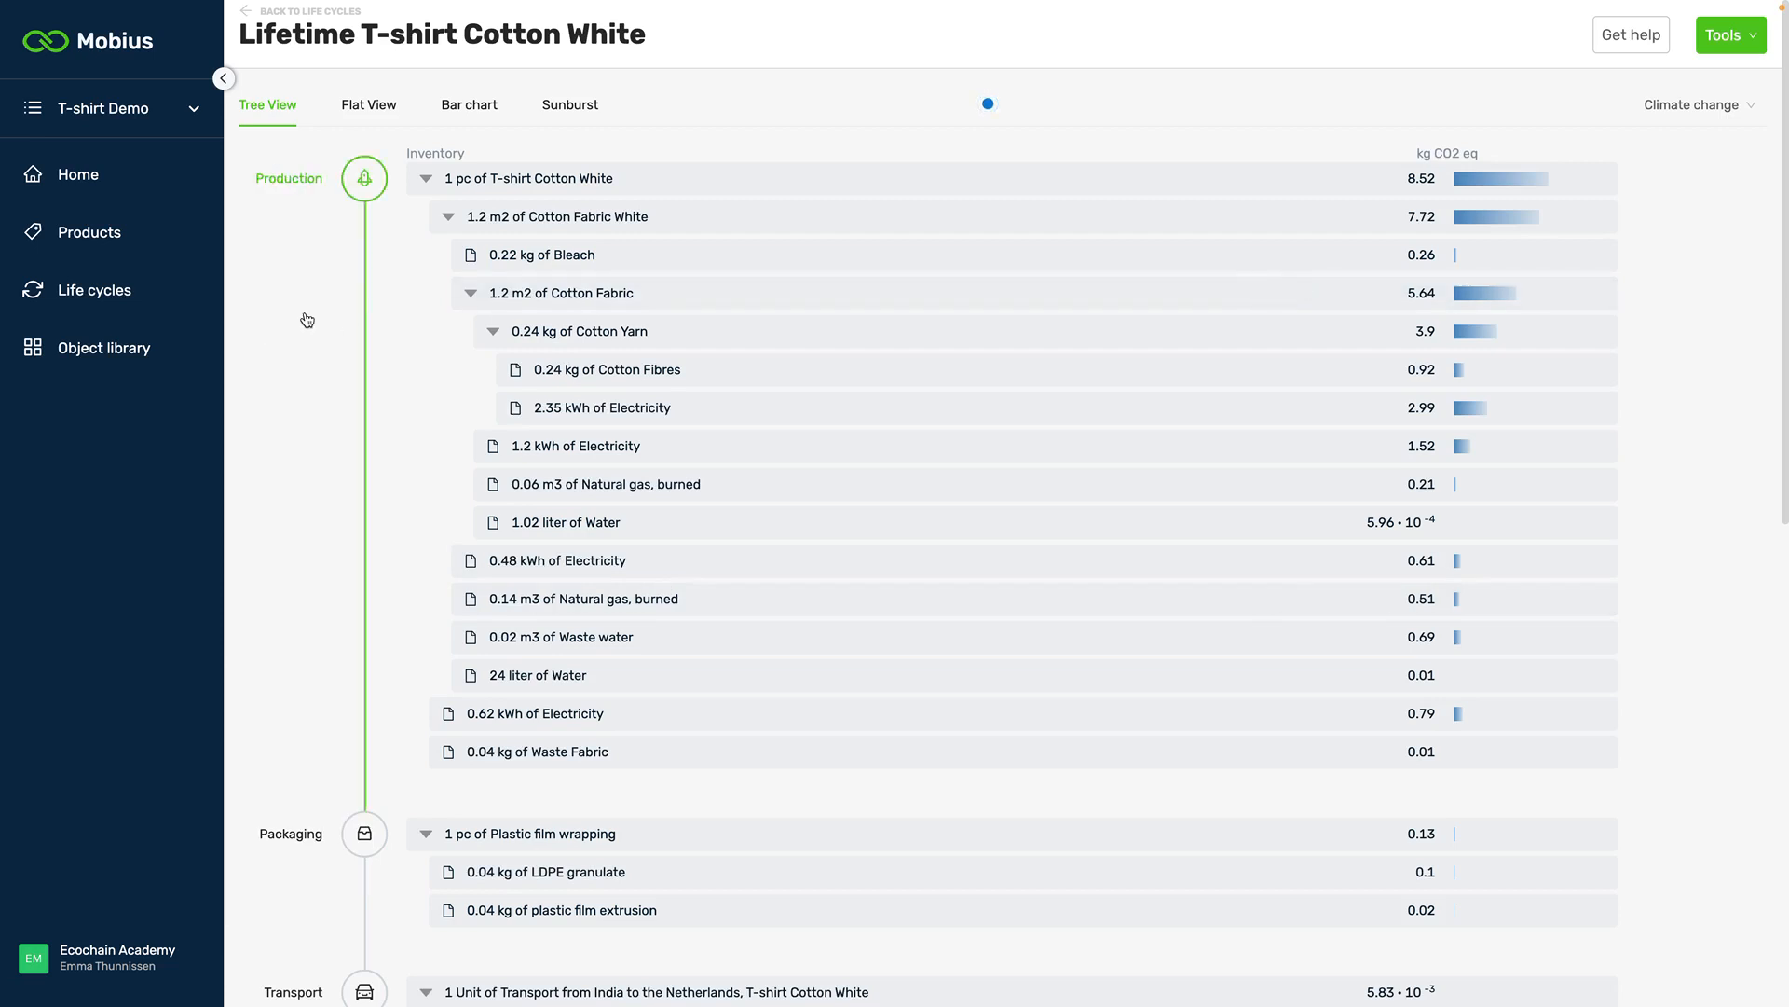
scroll(306, 320, down, 2)
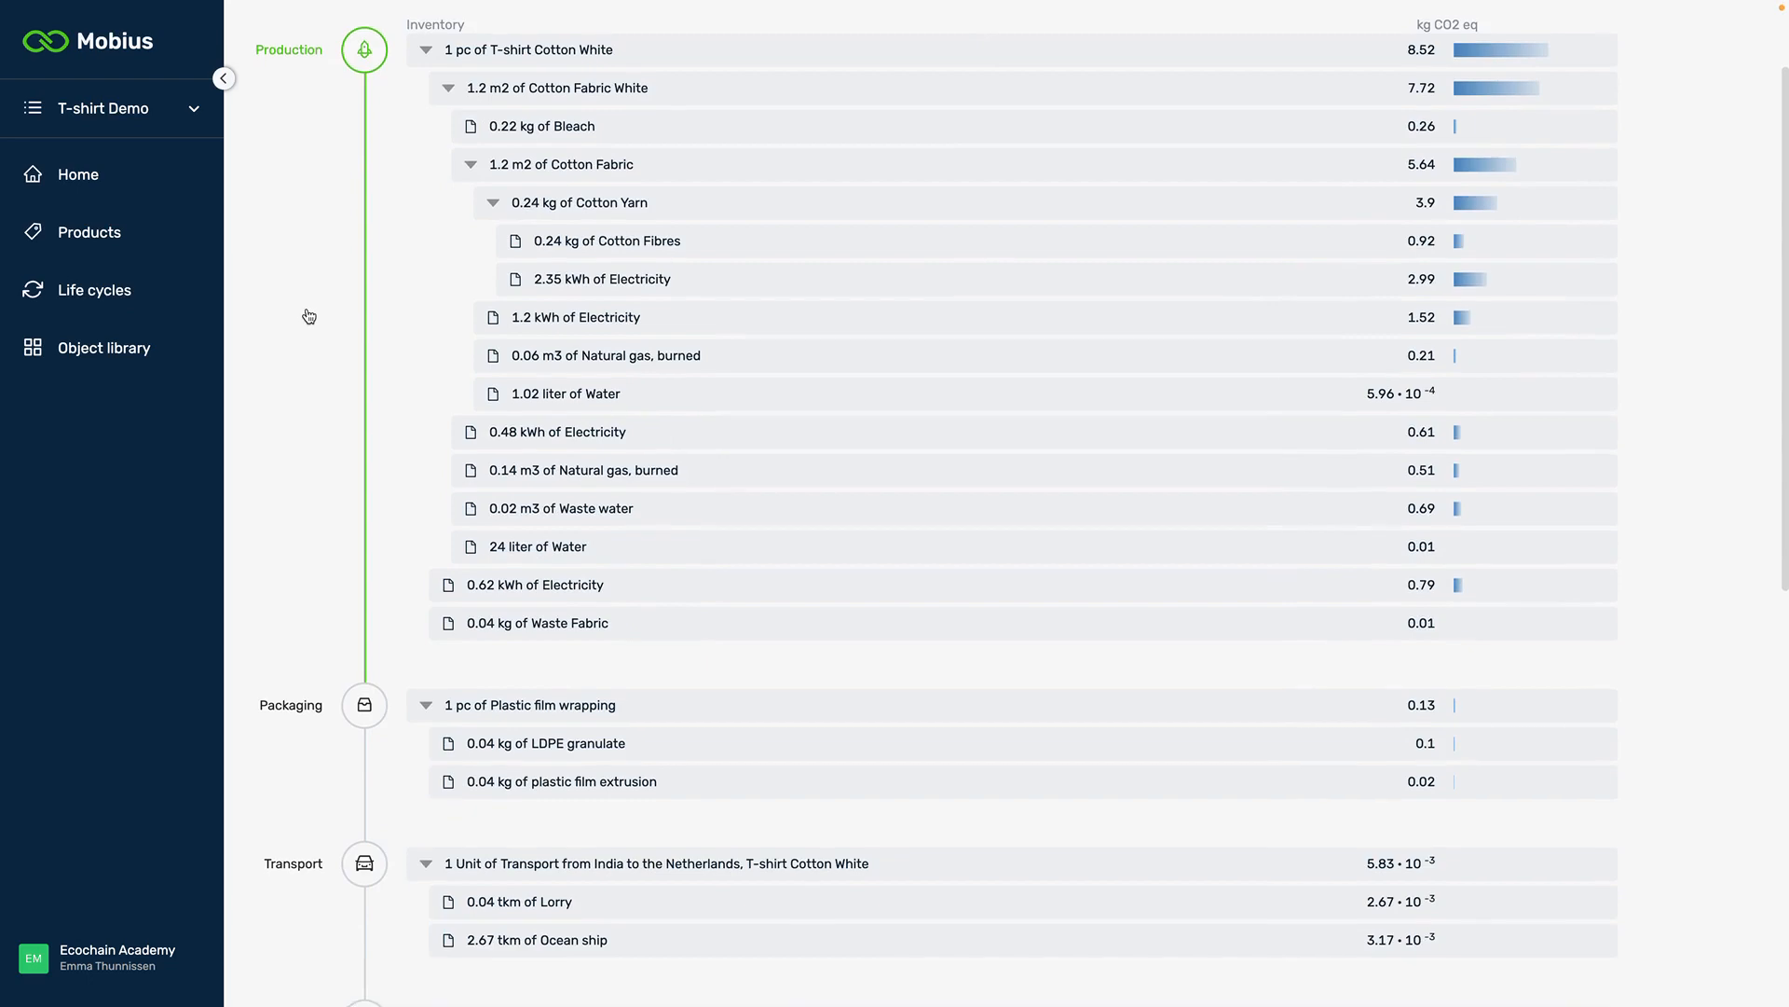
scroll(342, 539, down, 4)
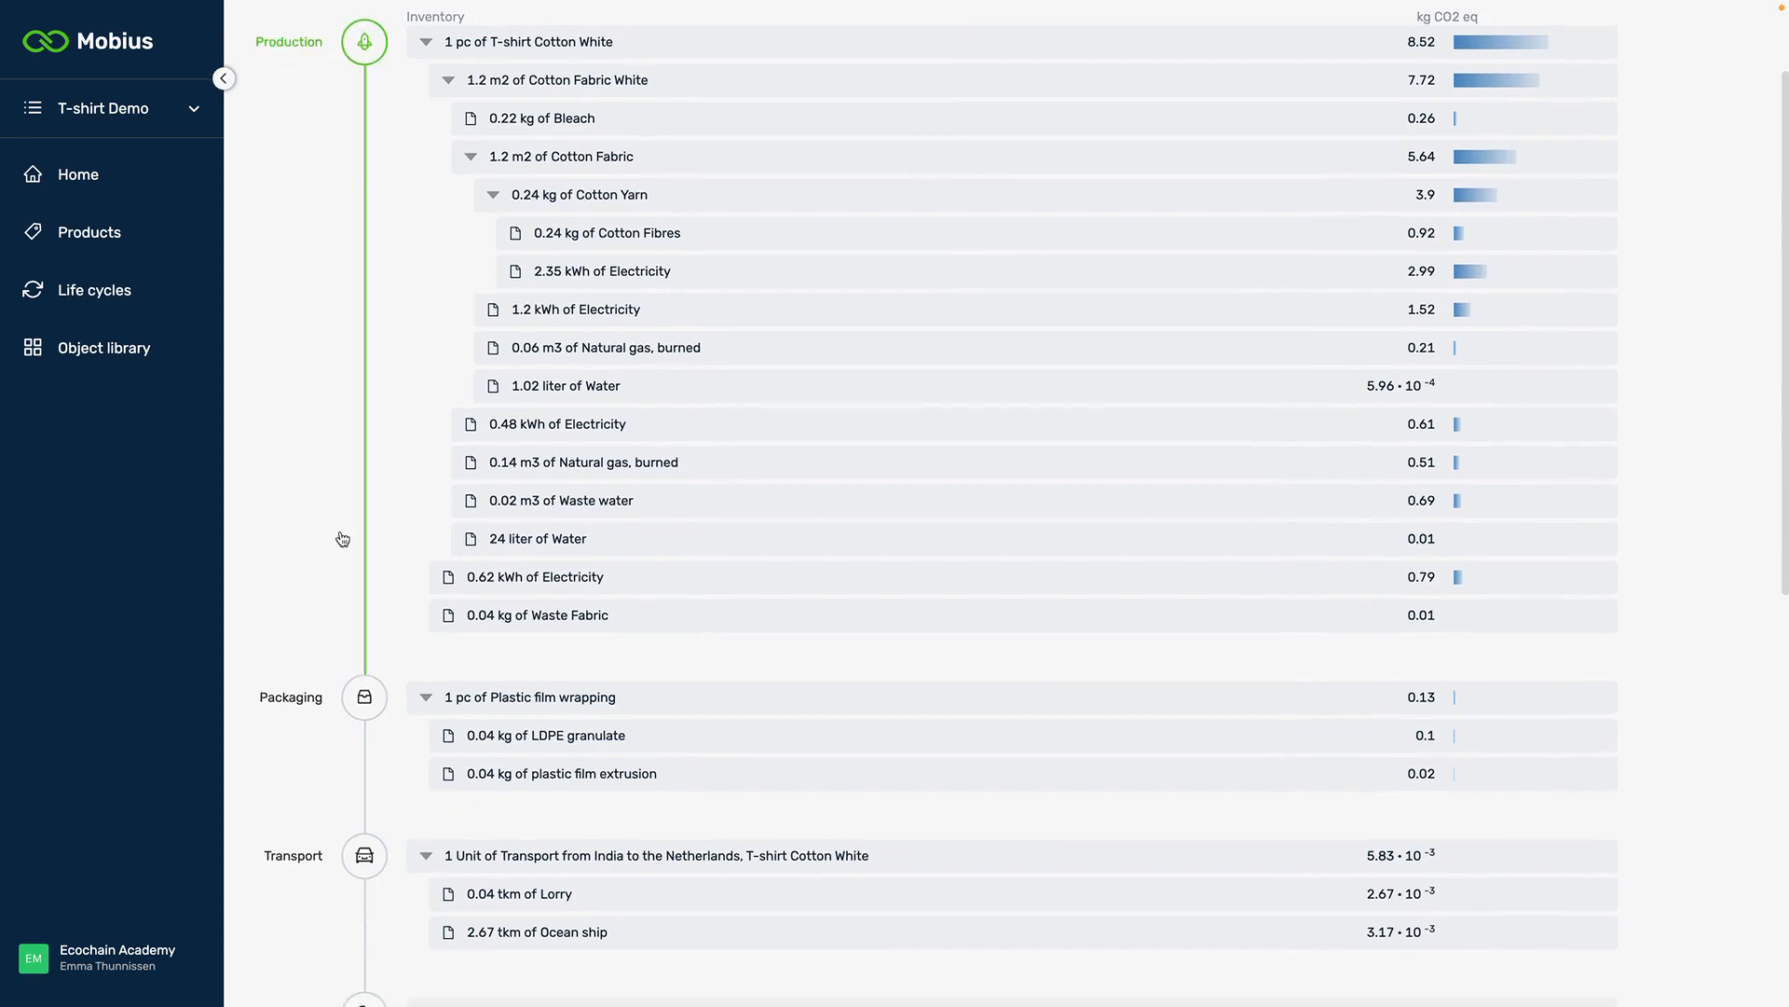
scroll(342, 538, down, 5)
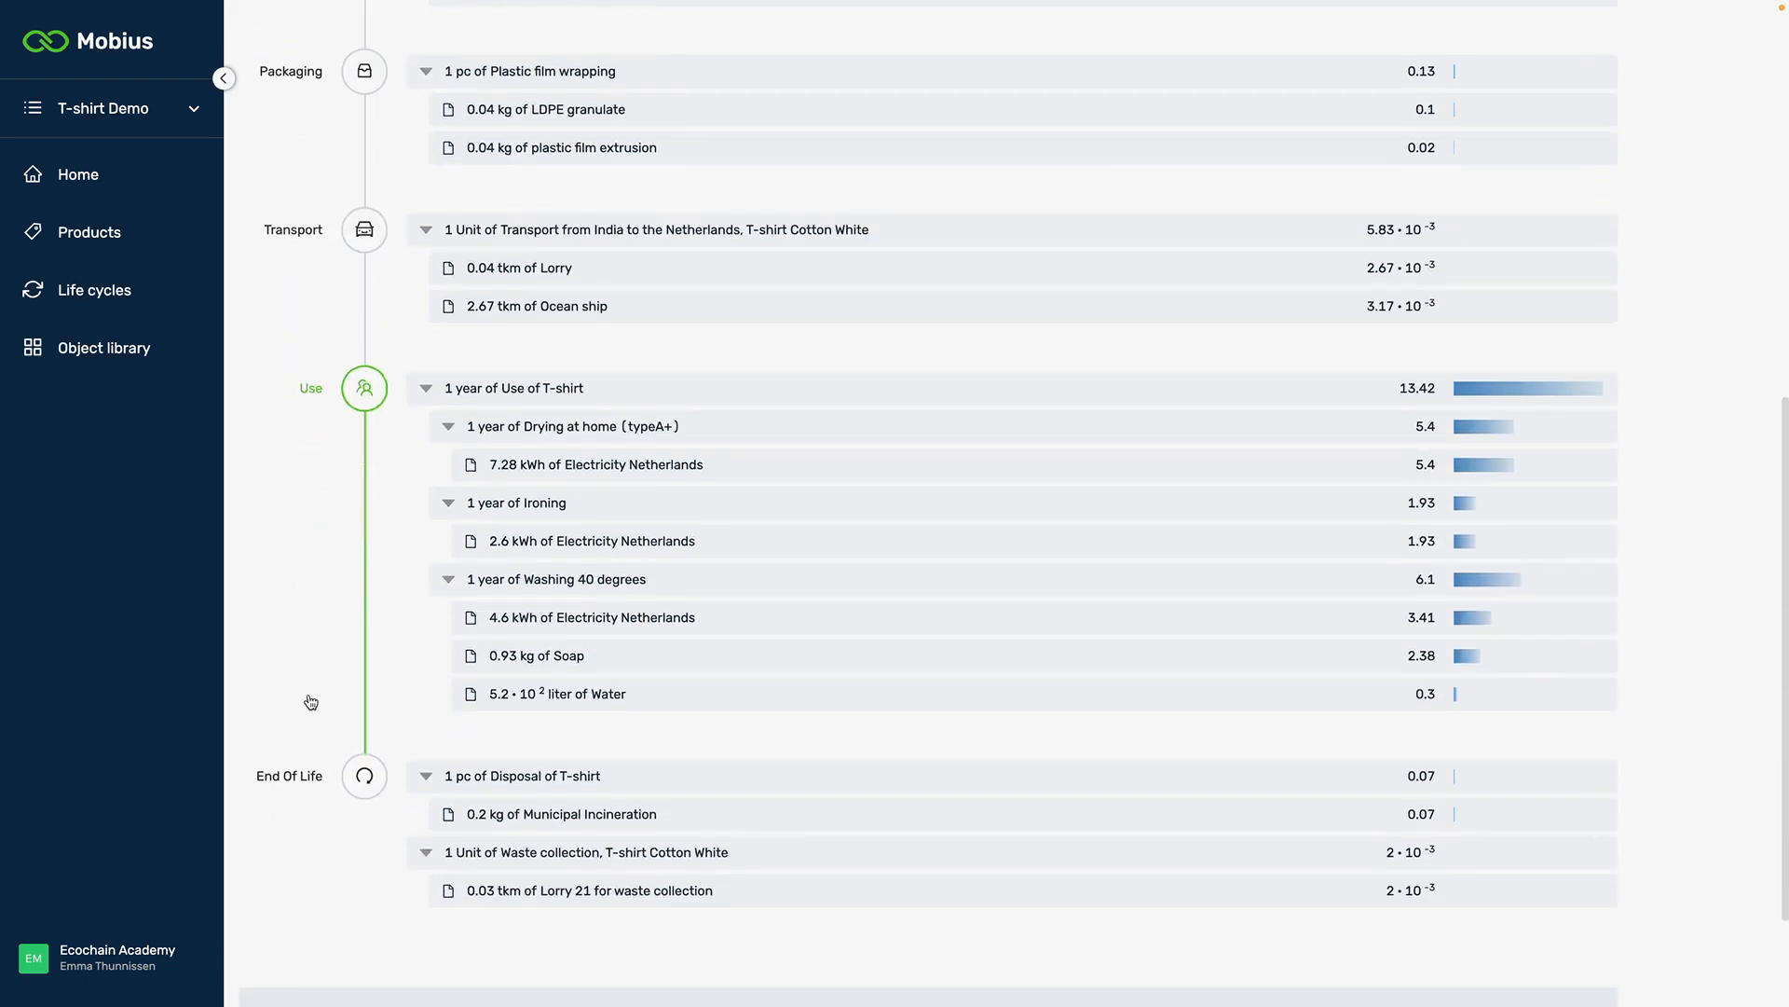
scroll(278, 789, up, 11)
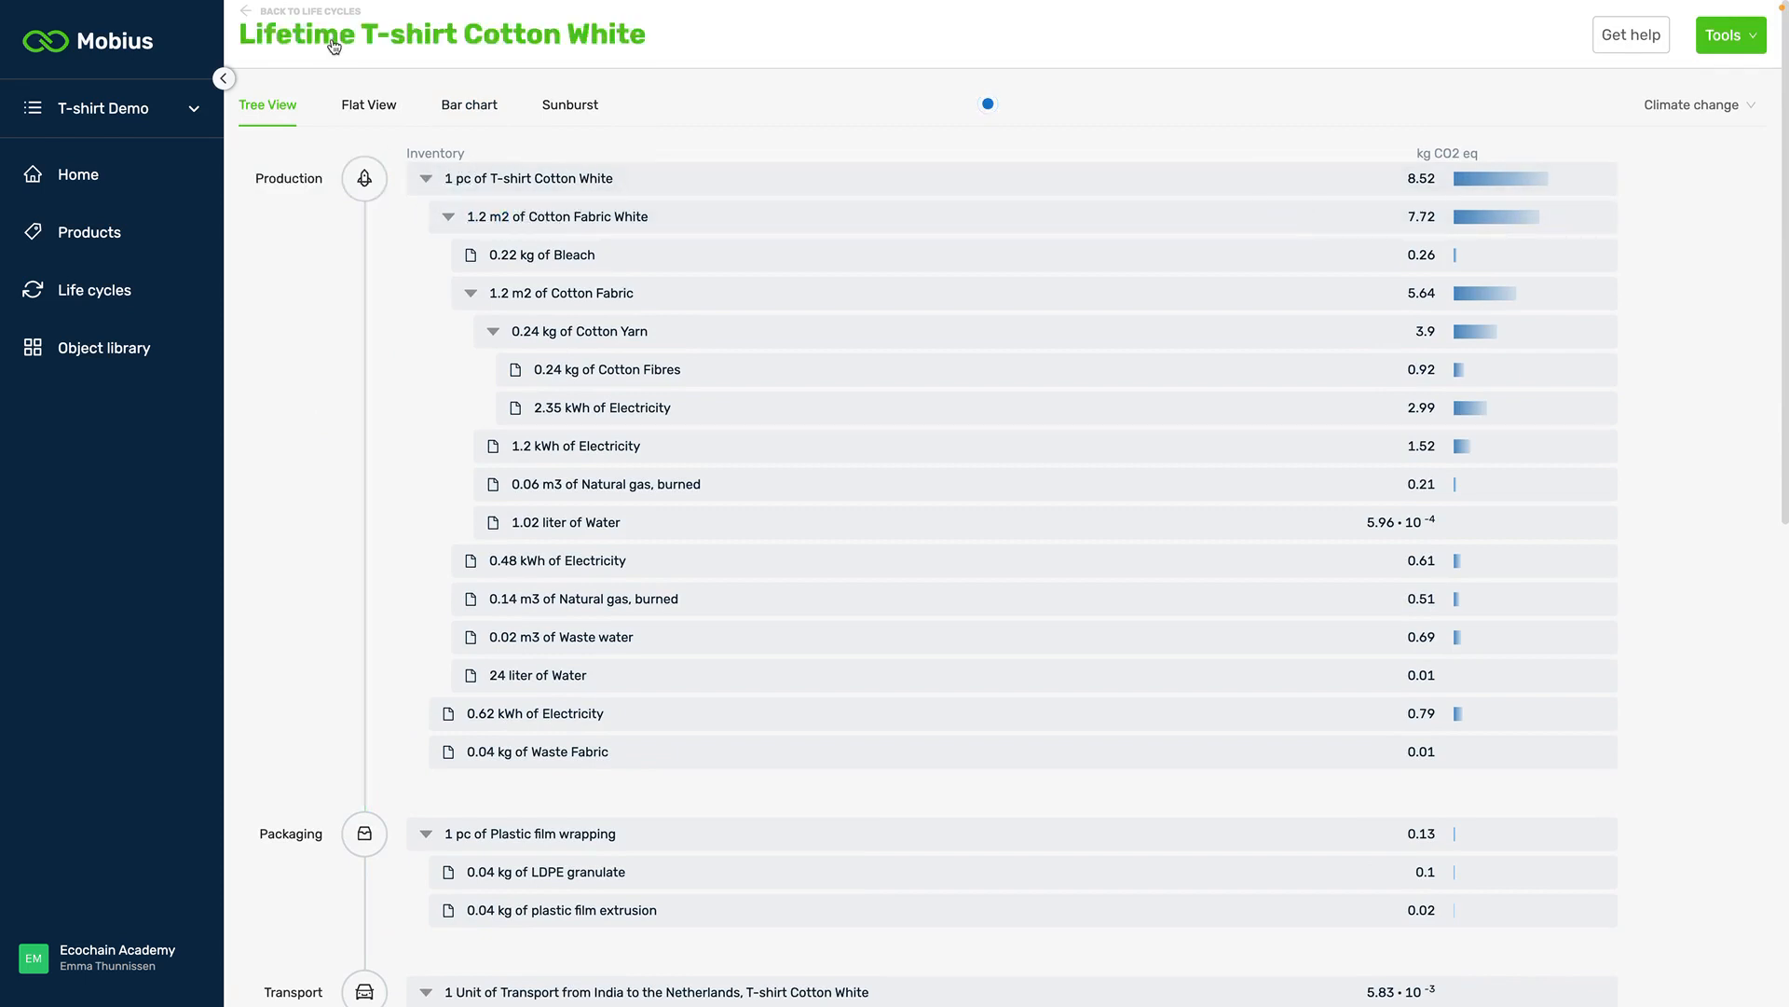
click(322, 13)
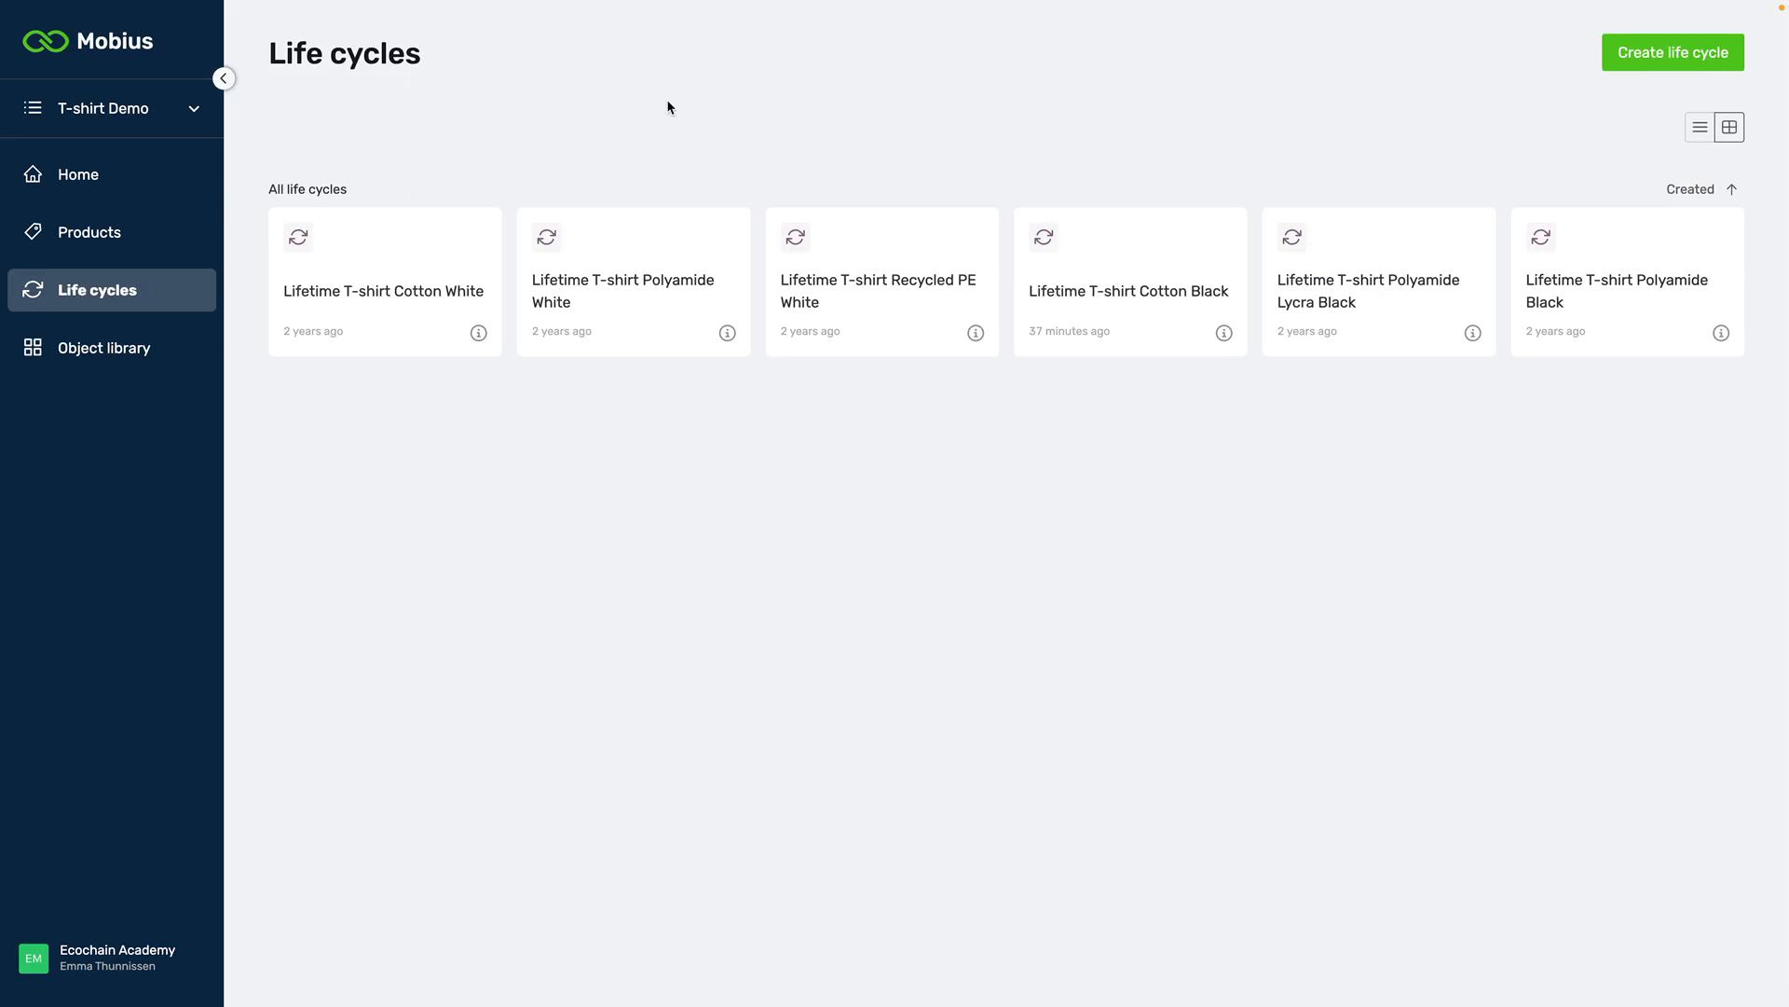
- Start a new life cycle named "T-Shirt Cotton Black 2" and attach it to the main product T-shirt Cotton Black
click(1651, 60)
click(916, 333)
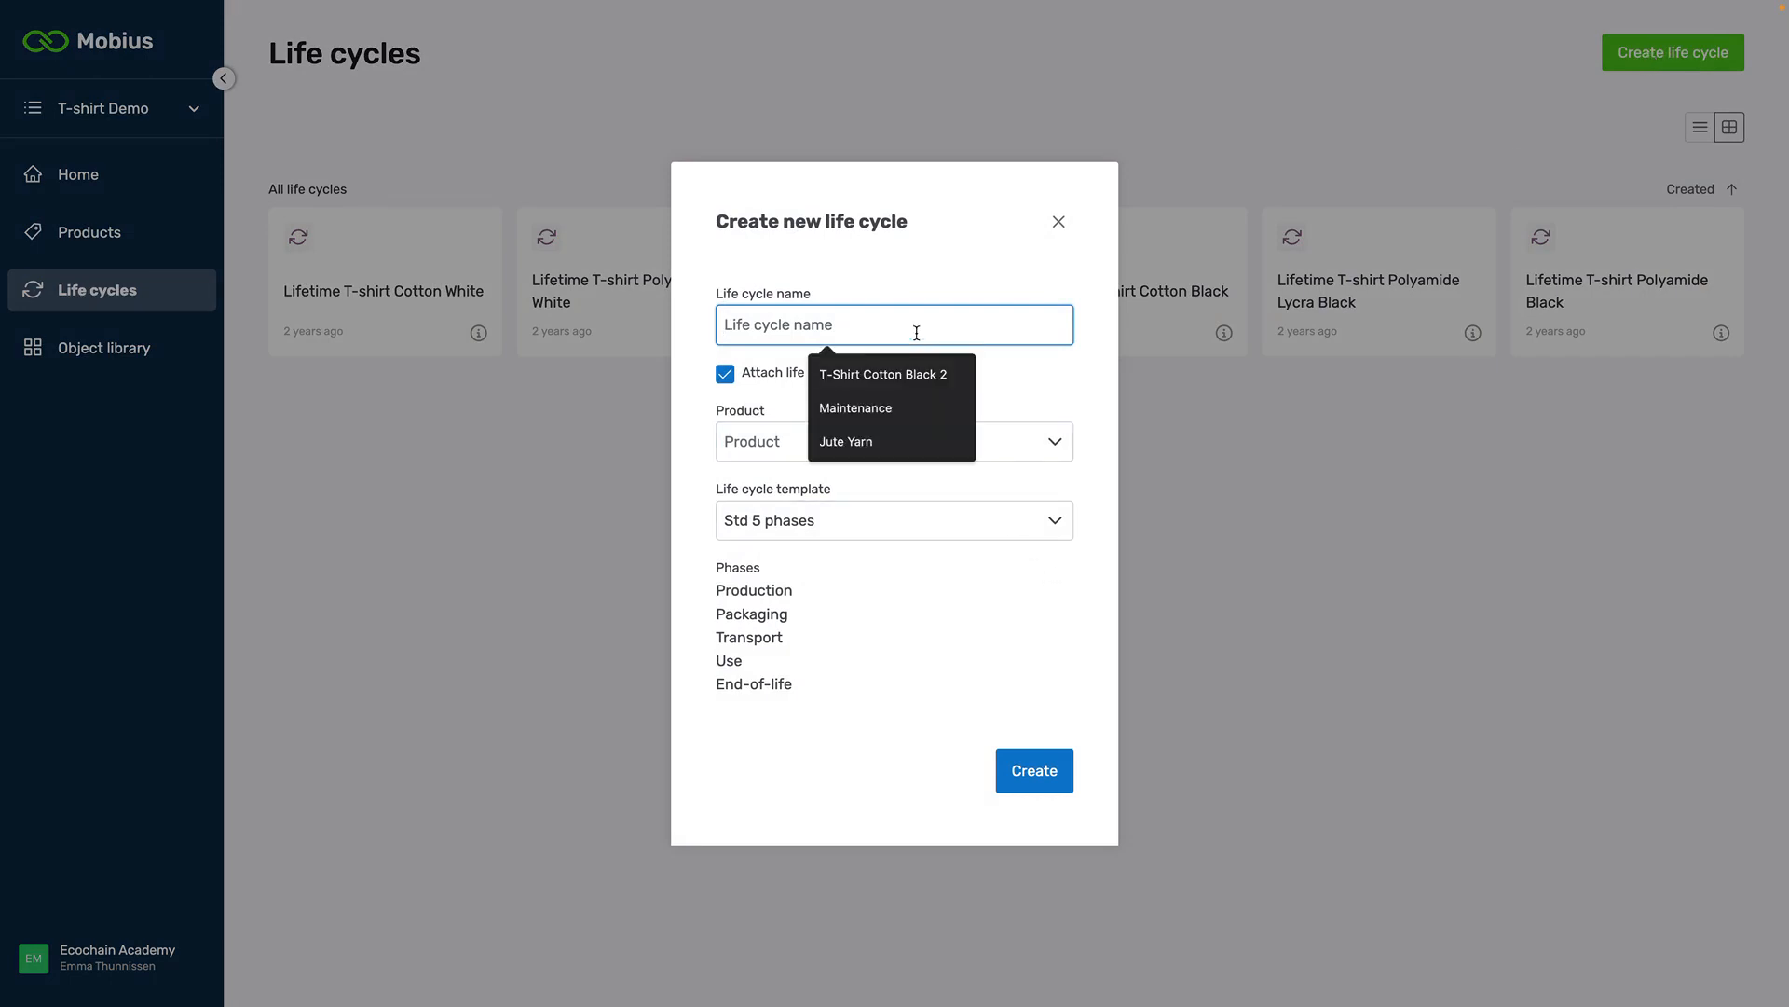
click(910, 373)
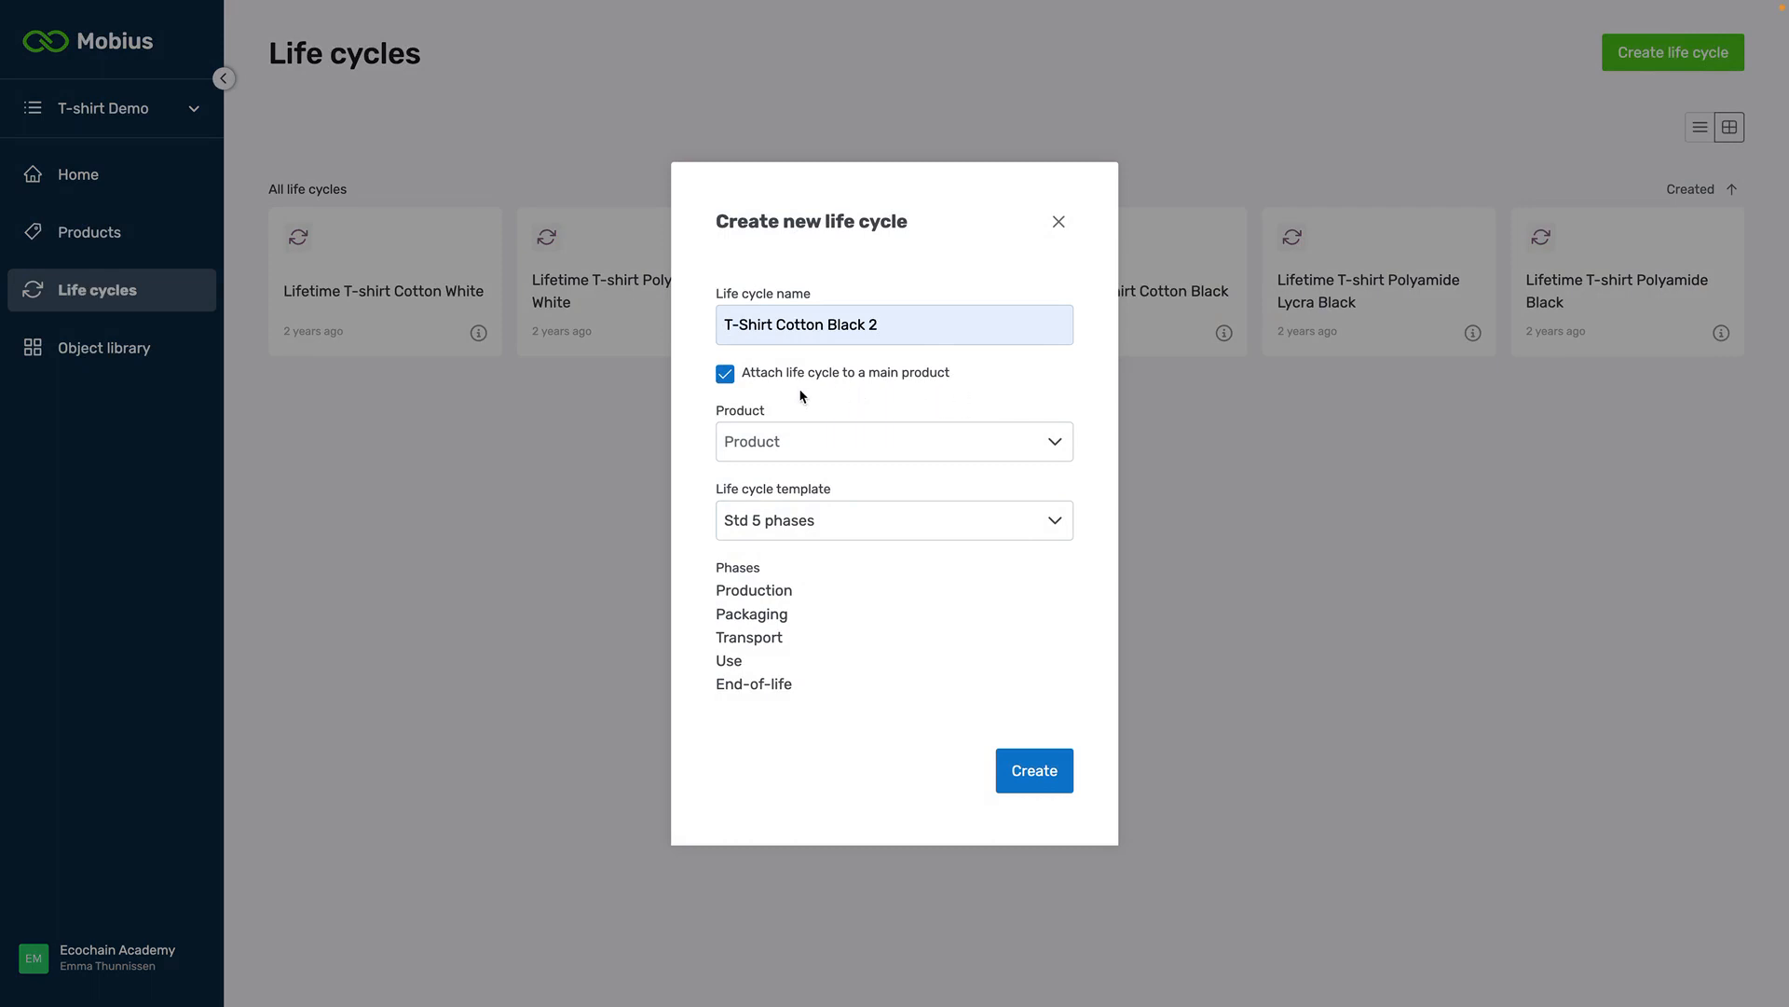
click(727, 377)
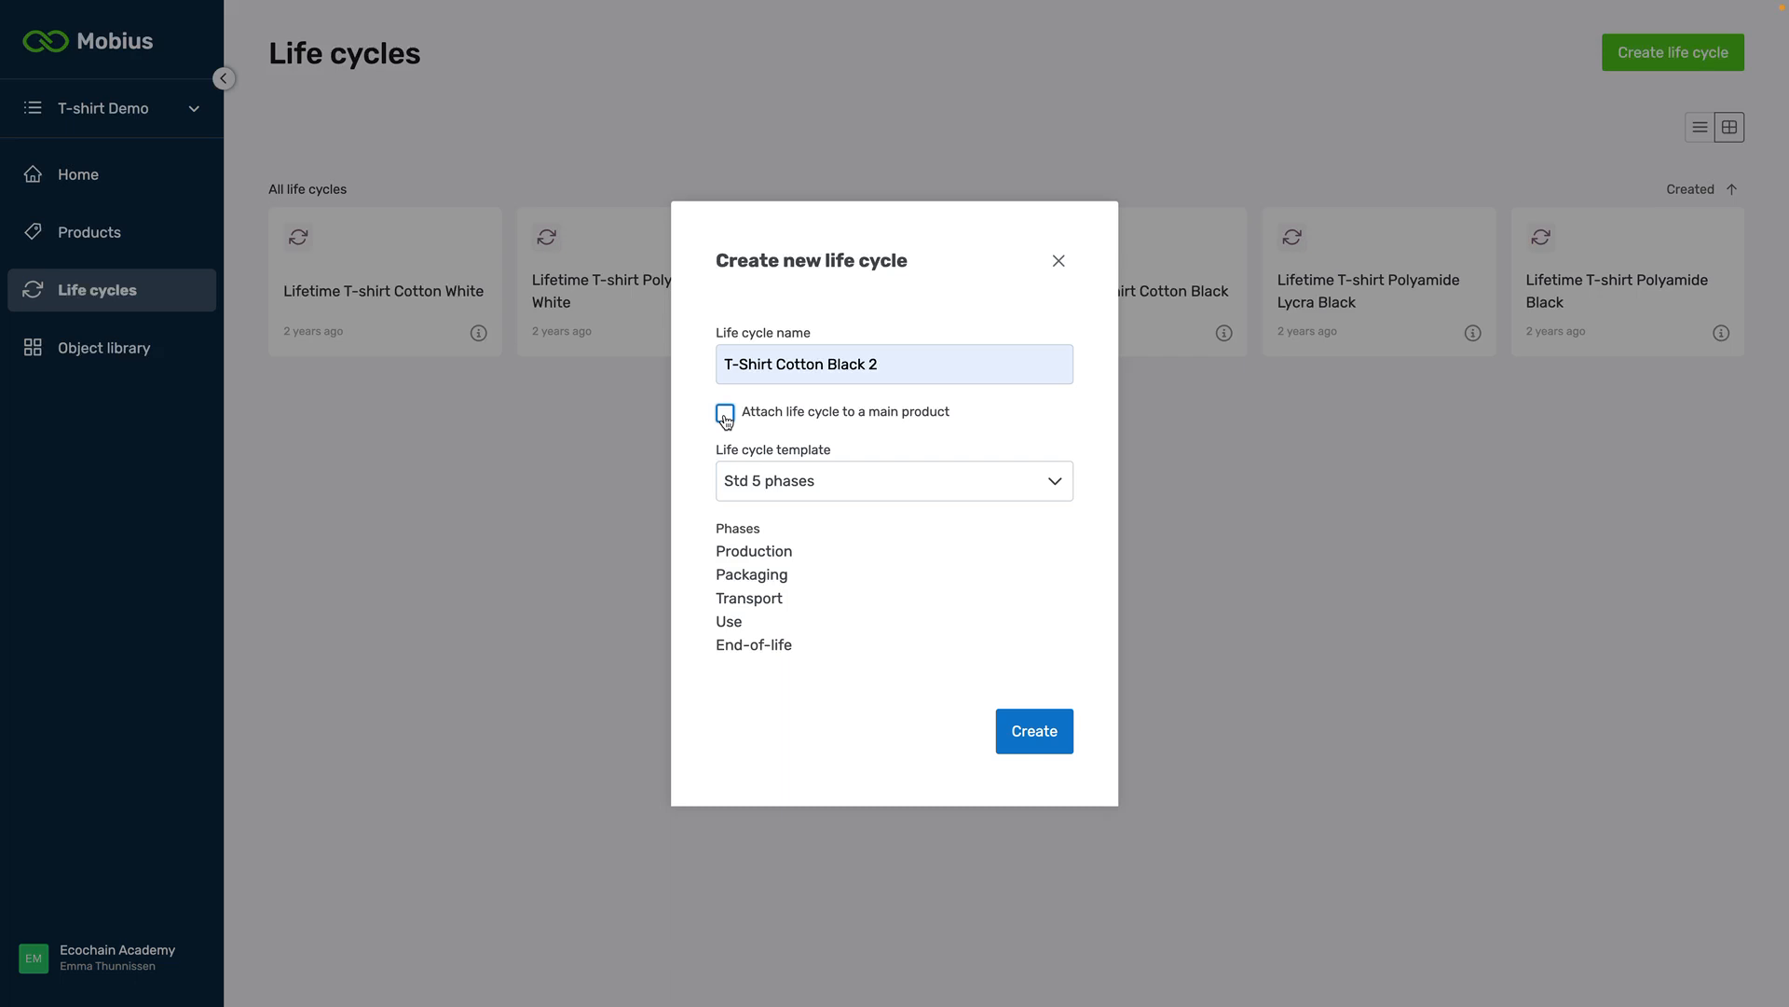
click(726, 414)
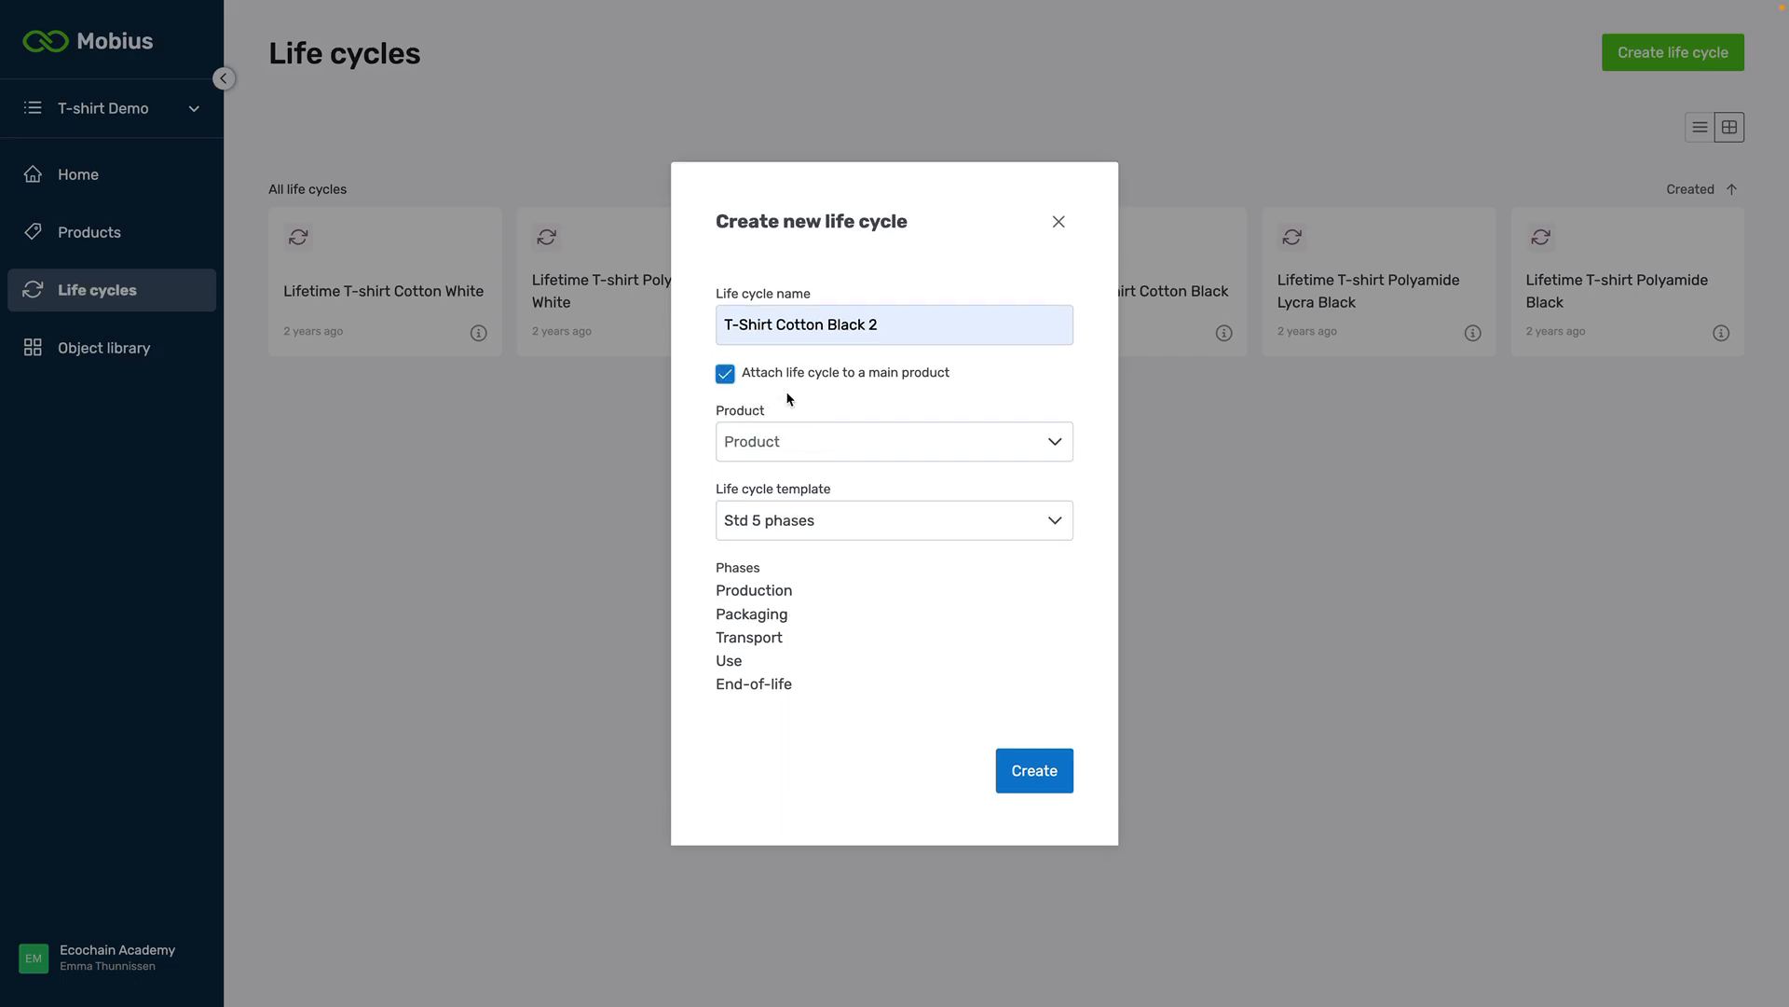
click(815, 448)
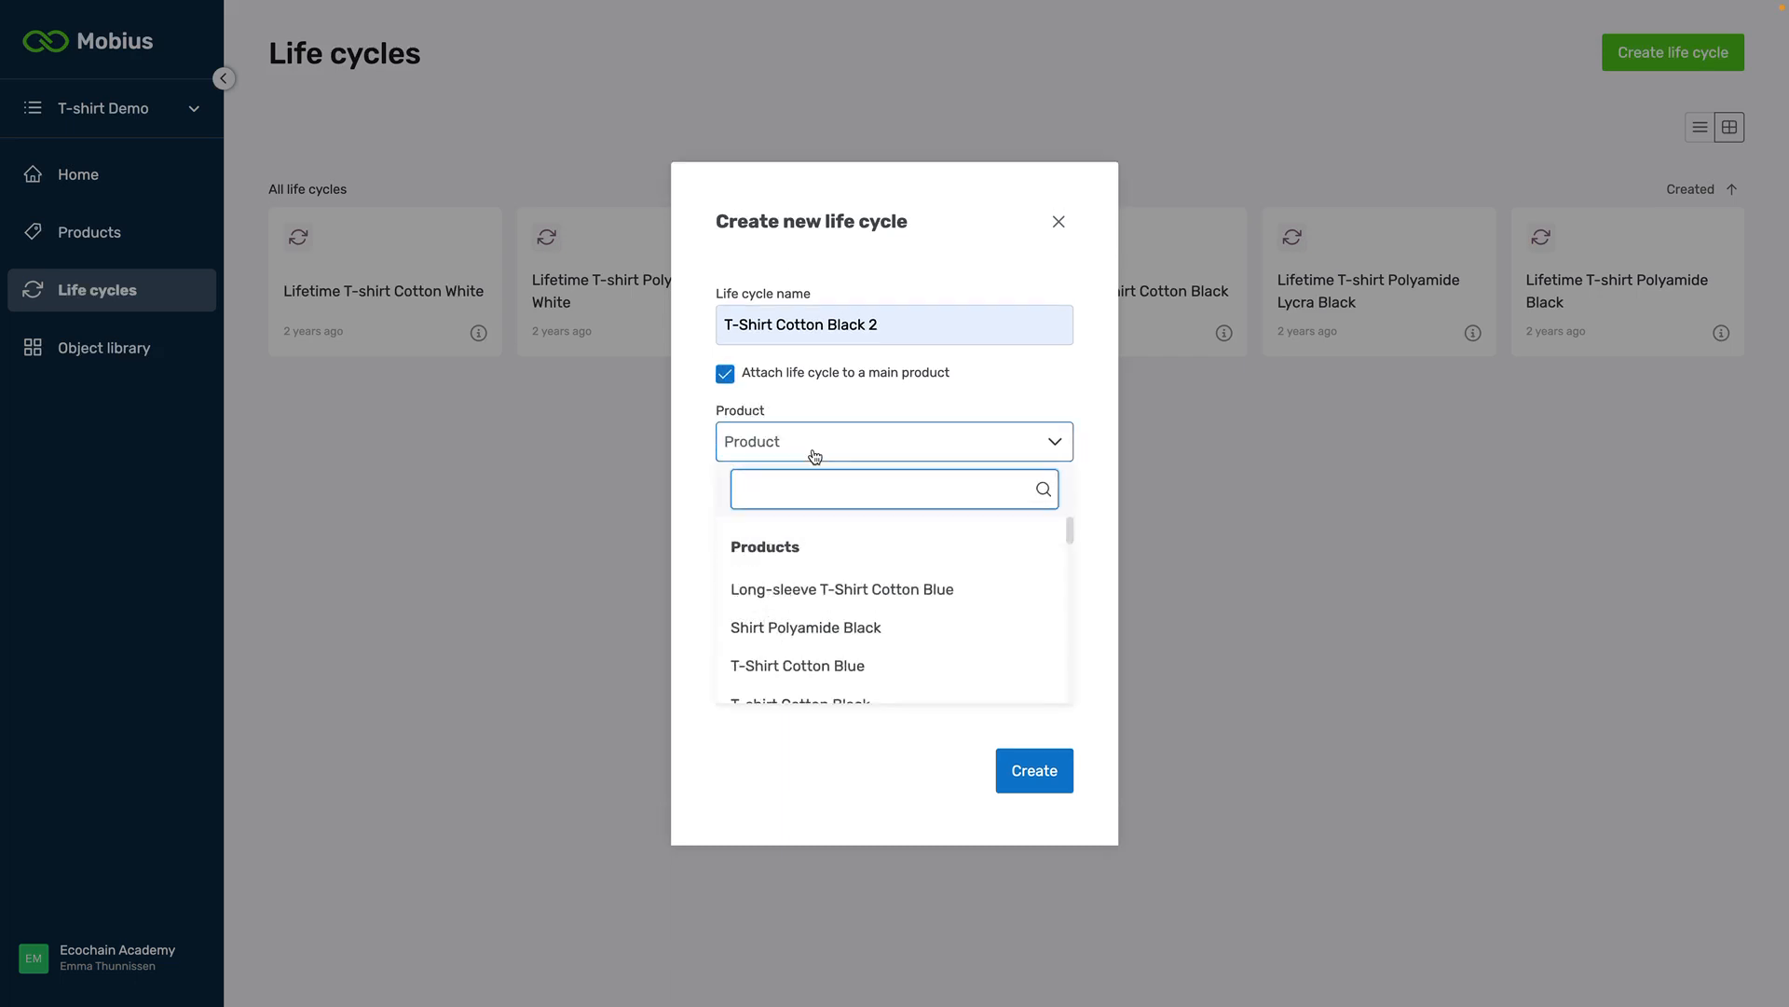
text(Black)
click(810, 628)
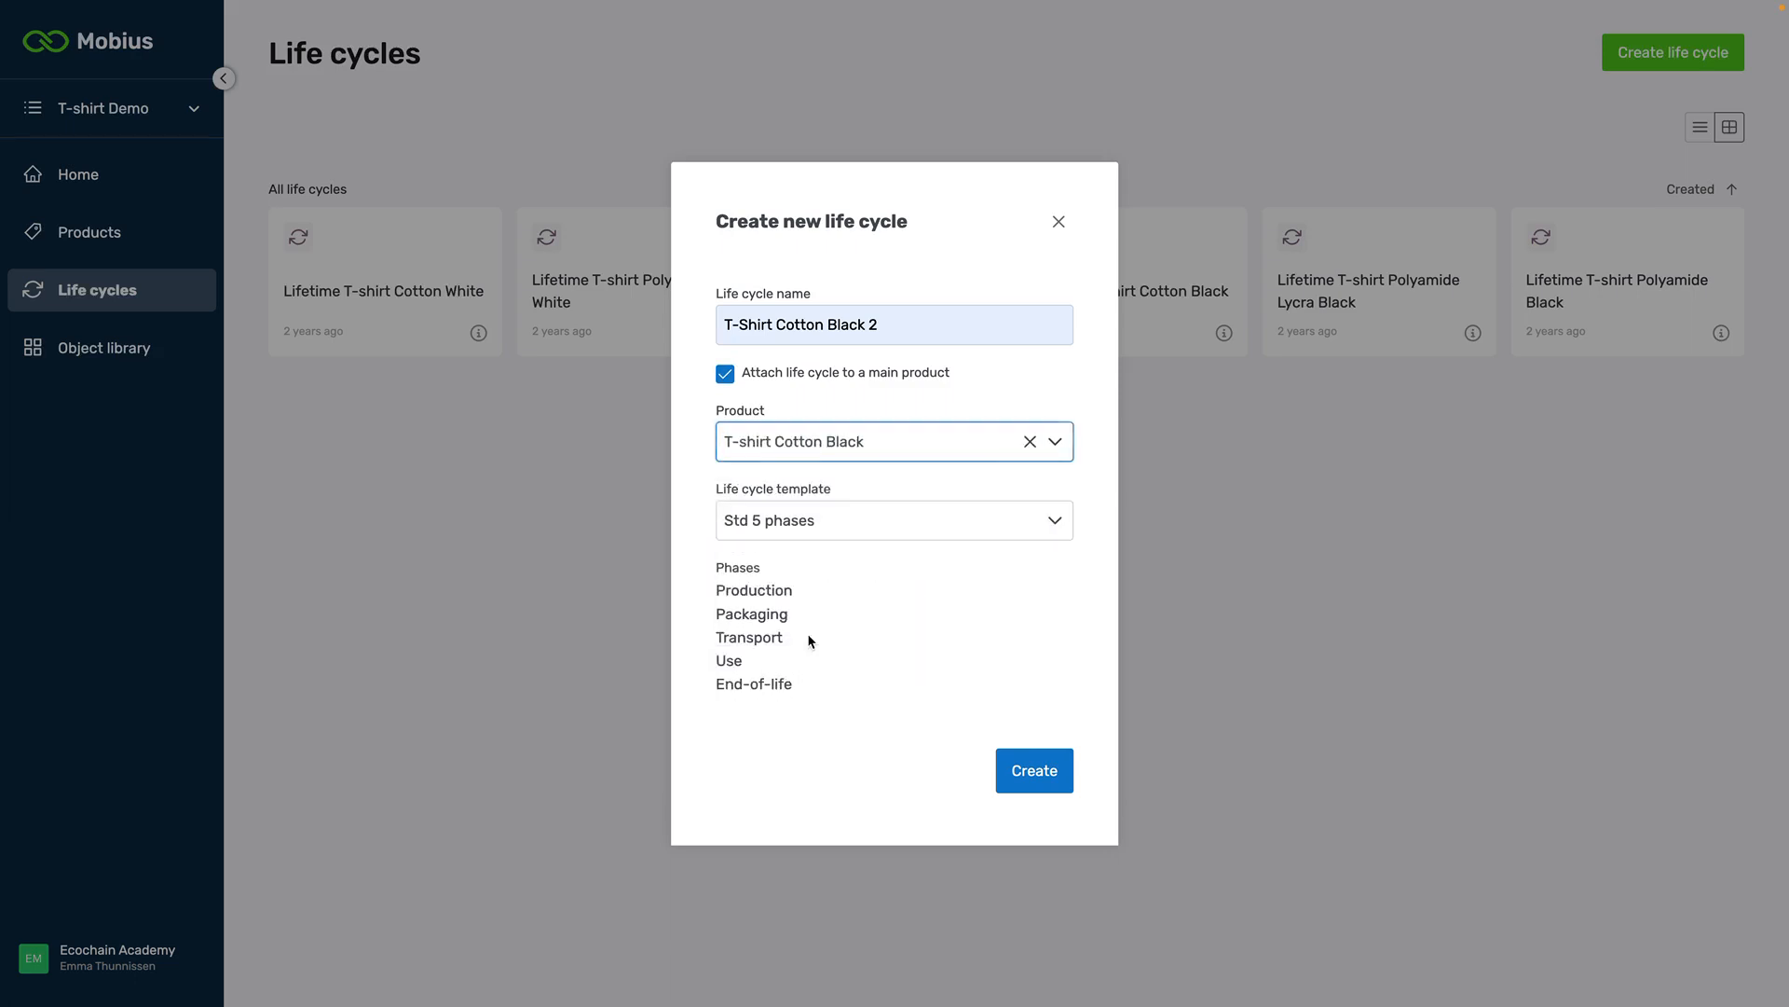
- Choose the Std 5 phases life cycle template and create the life cycle
click(851, 519)
click(856, 521)
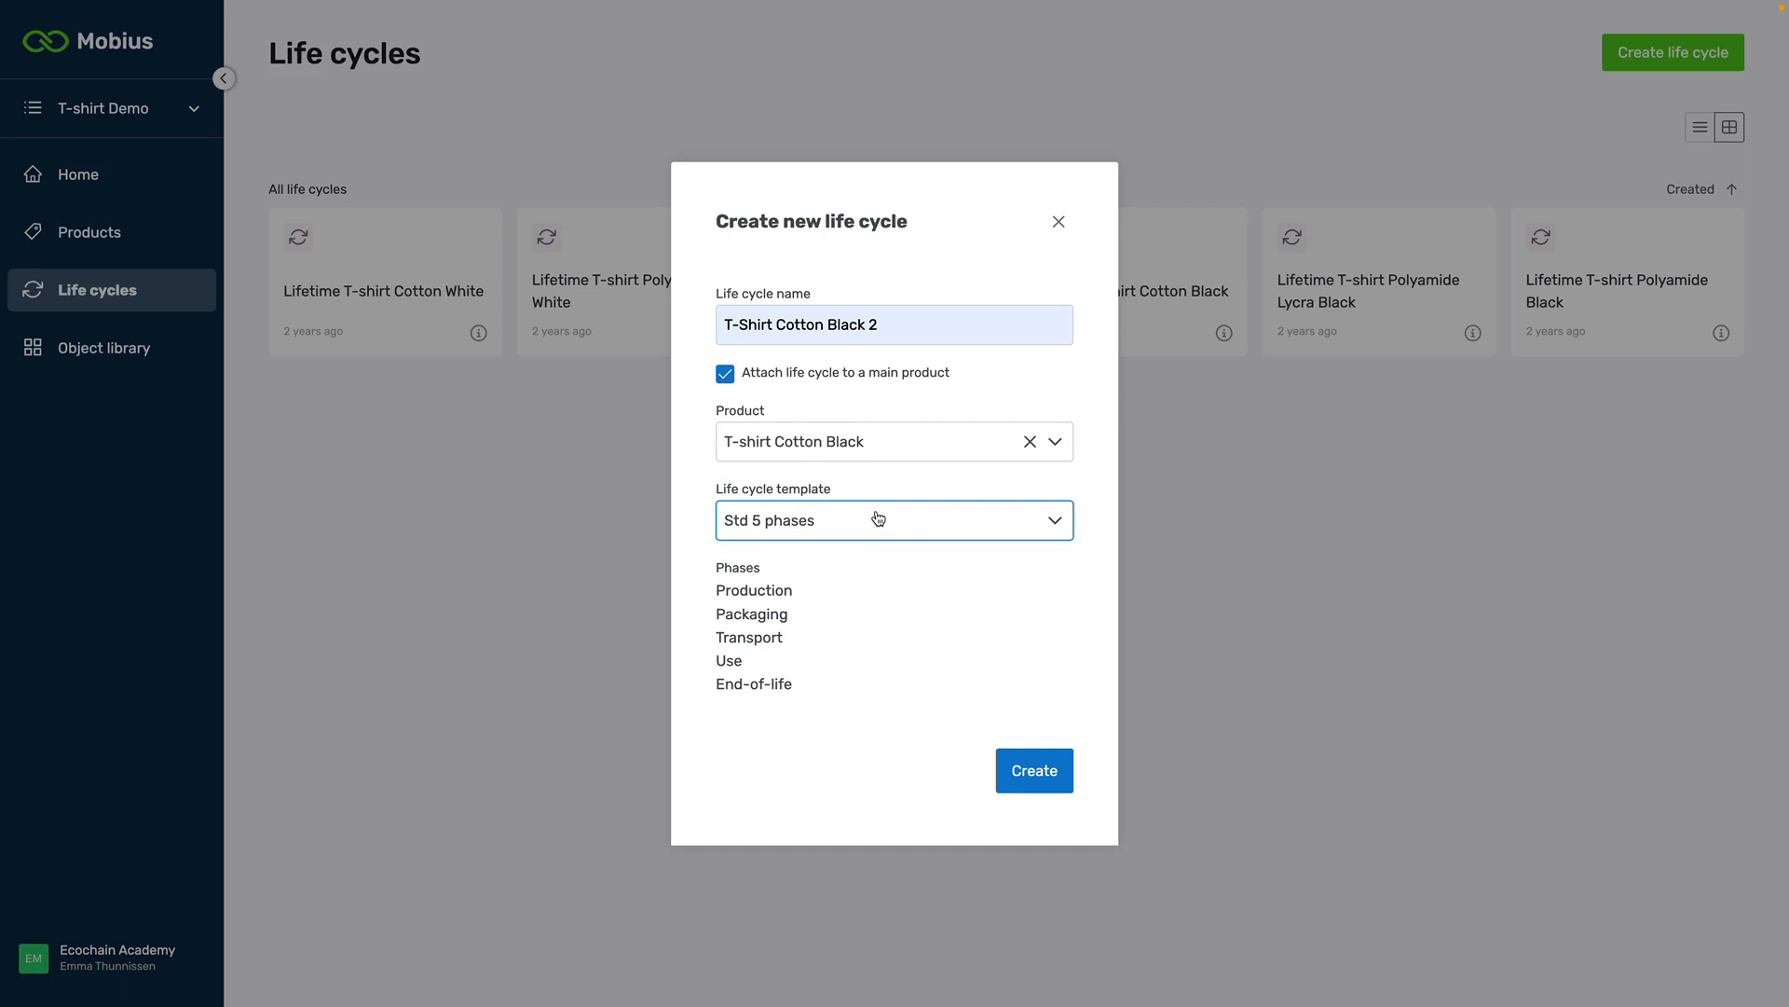
click(874, 520)
scroll(867, 619, down, 3)
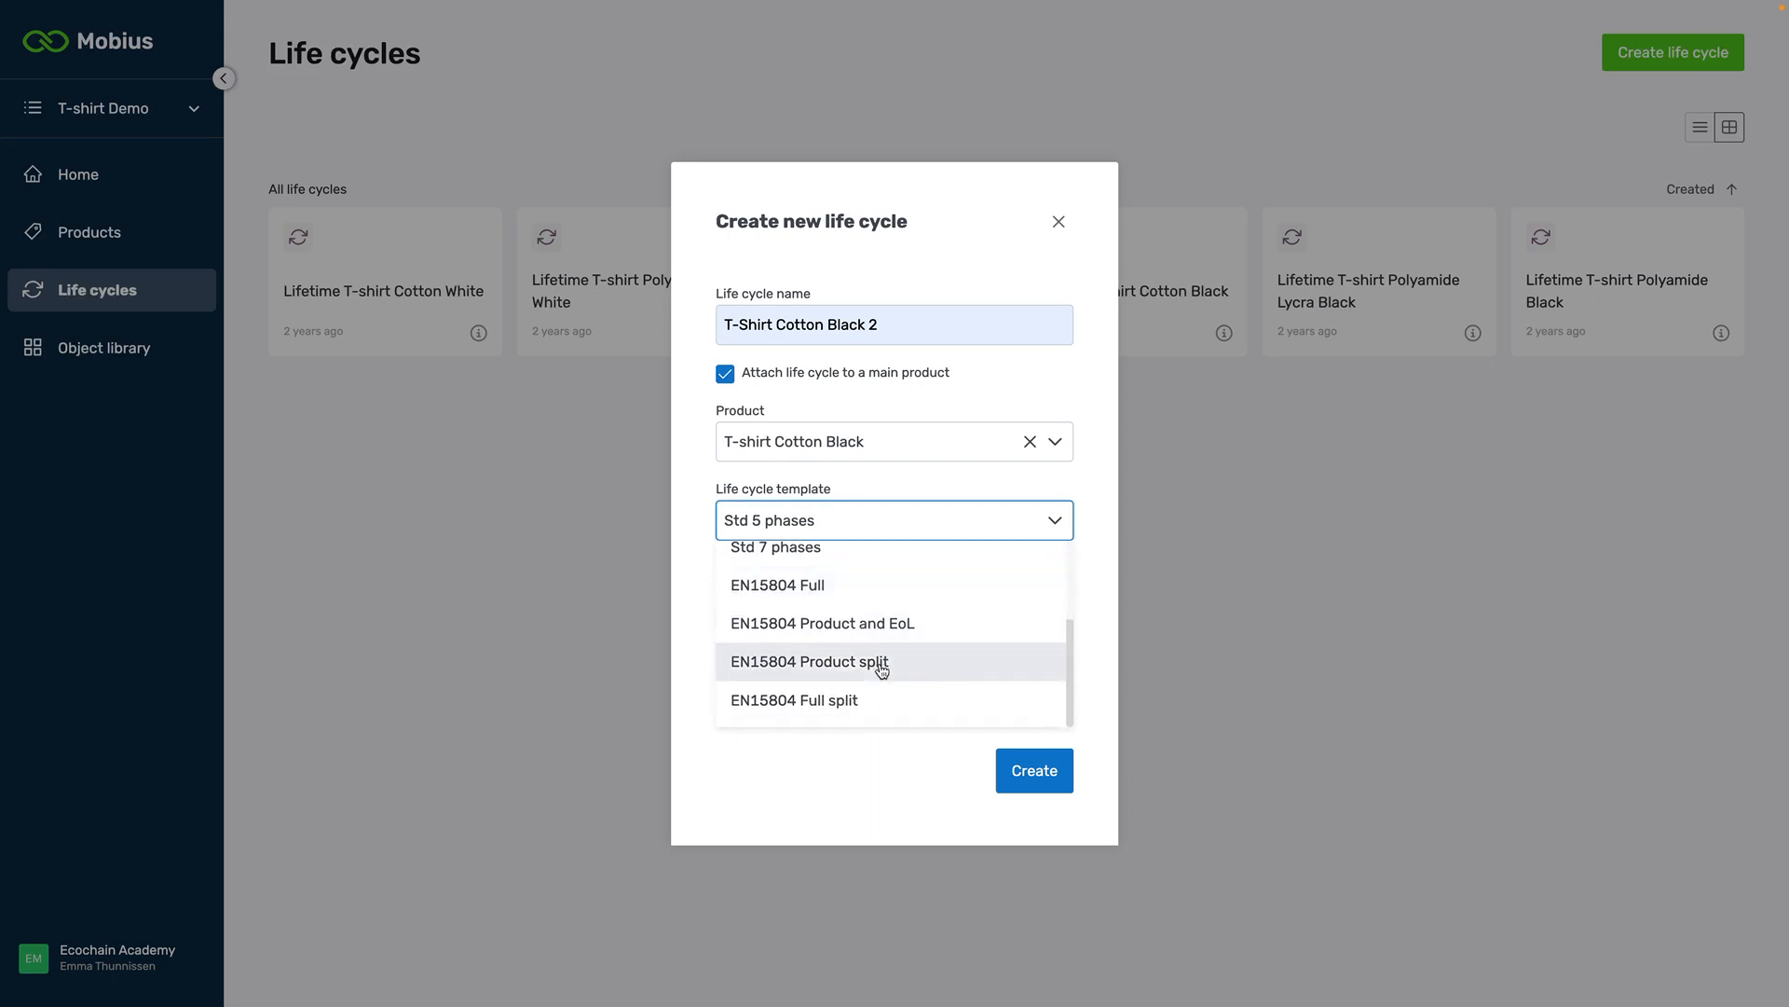
scroll(881, 633, up, 3)
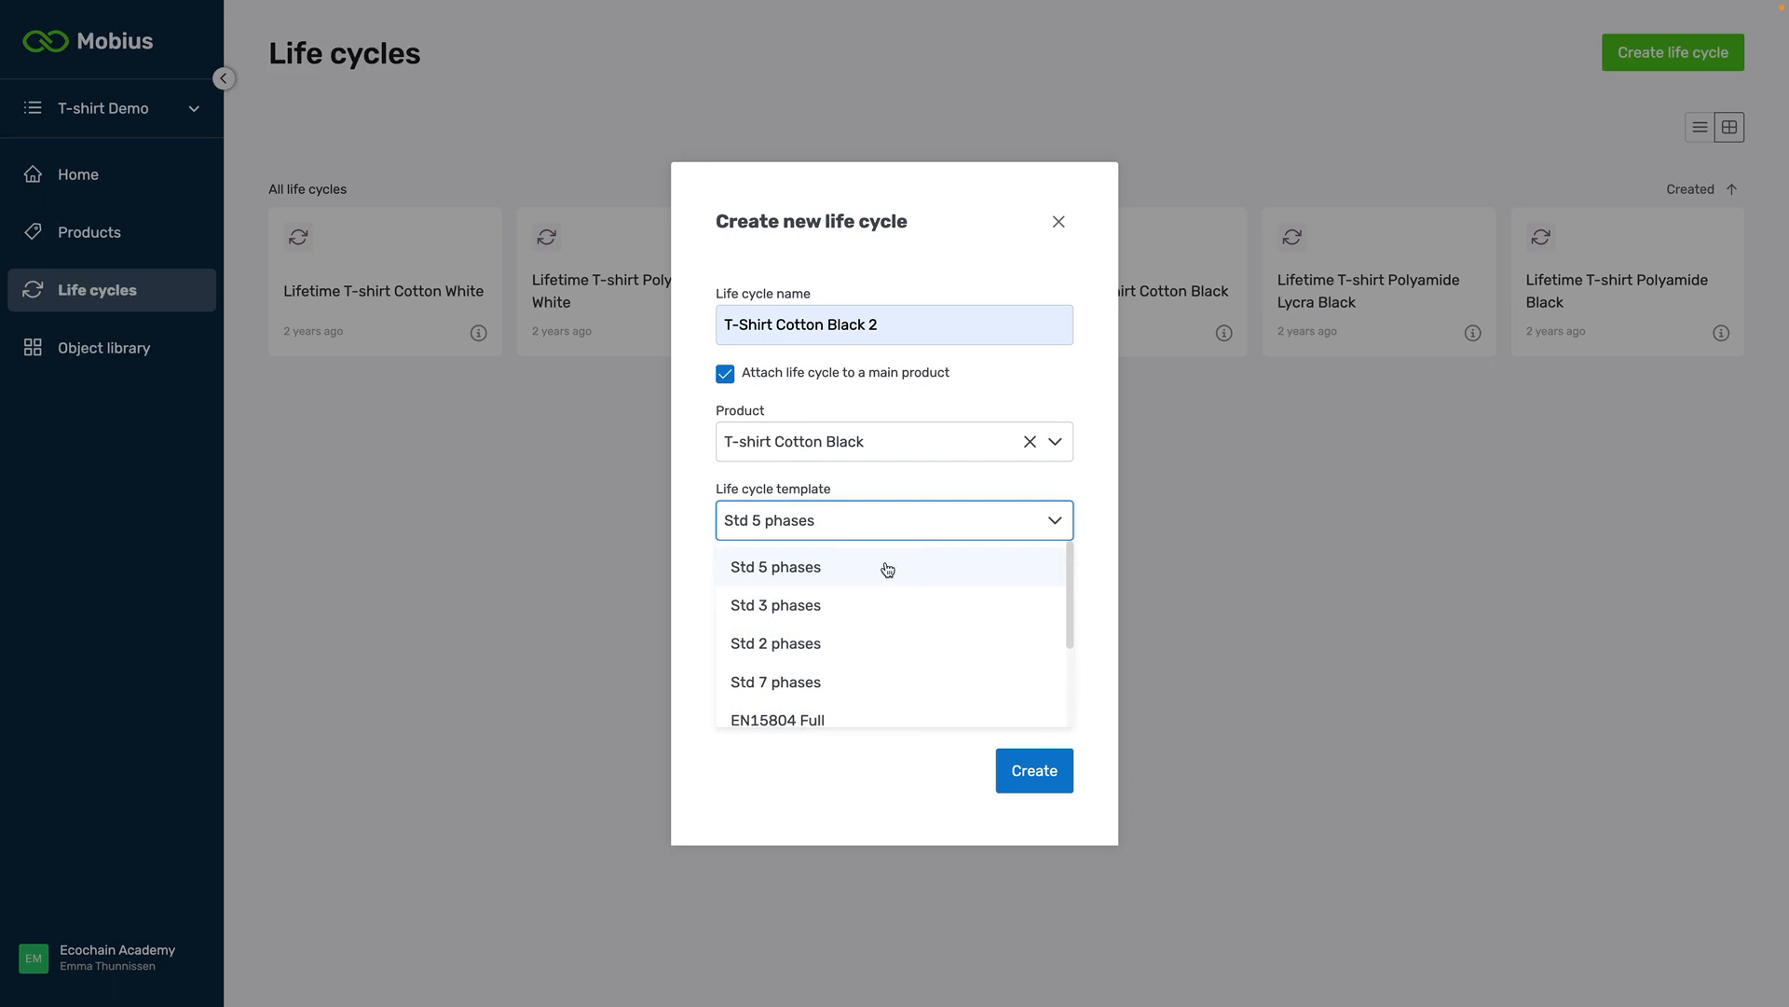
click(883, 573)
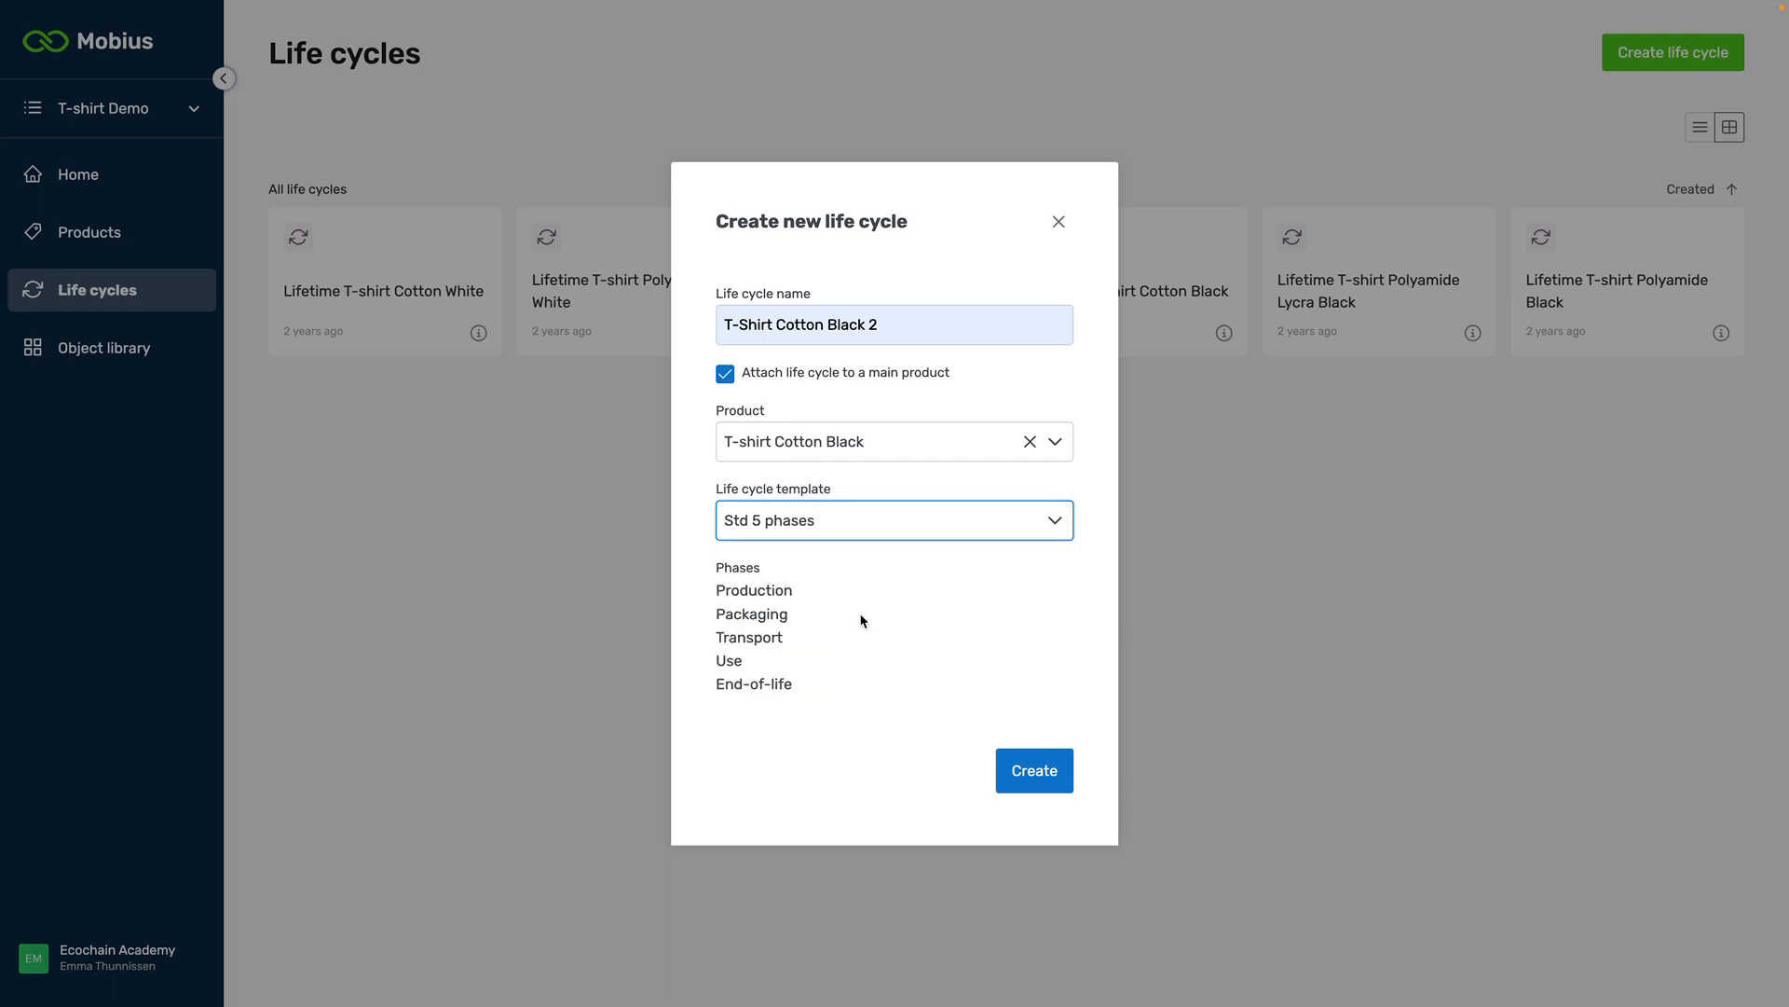
click(1025, 775)
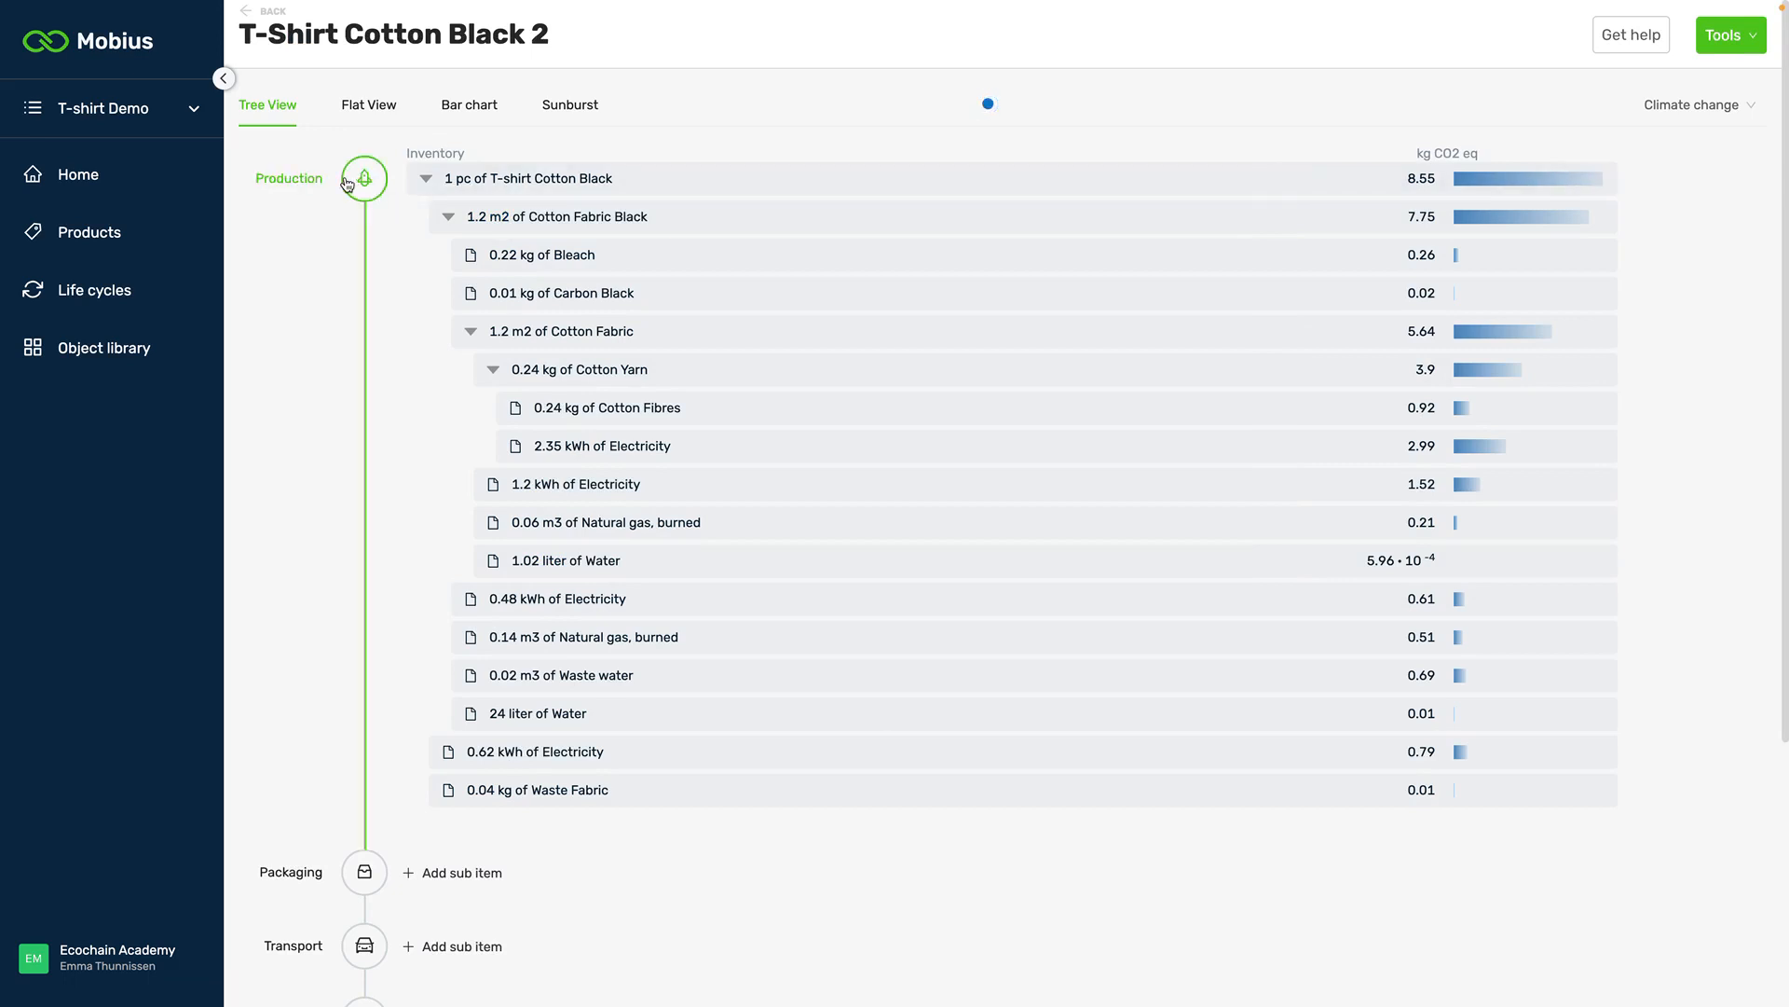
- Add 1 pc of Plastic film wrapping from the object library to the Packaging phase
scroll(374, 313, down, 4)
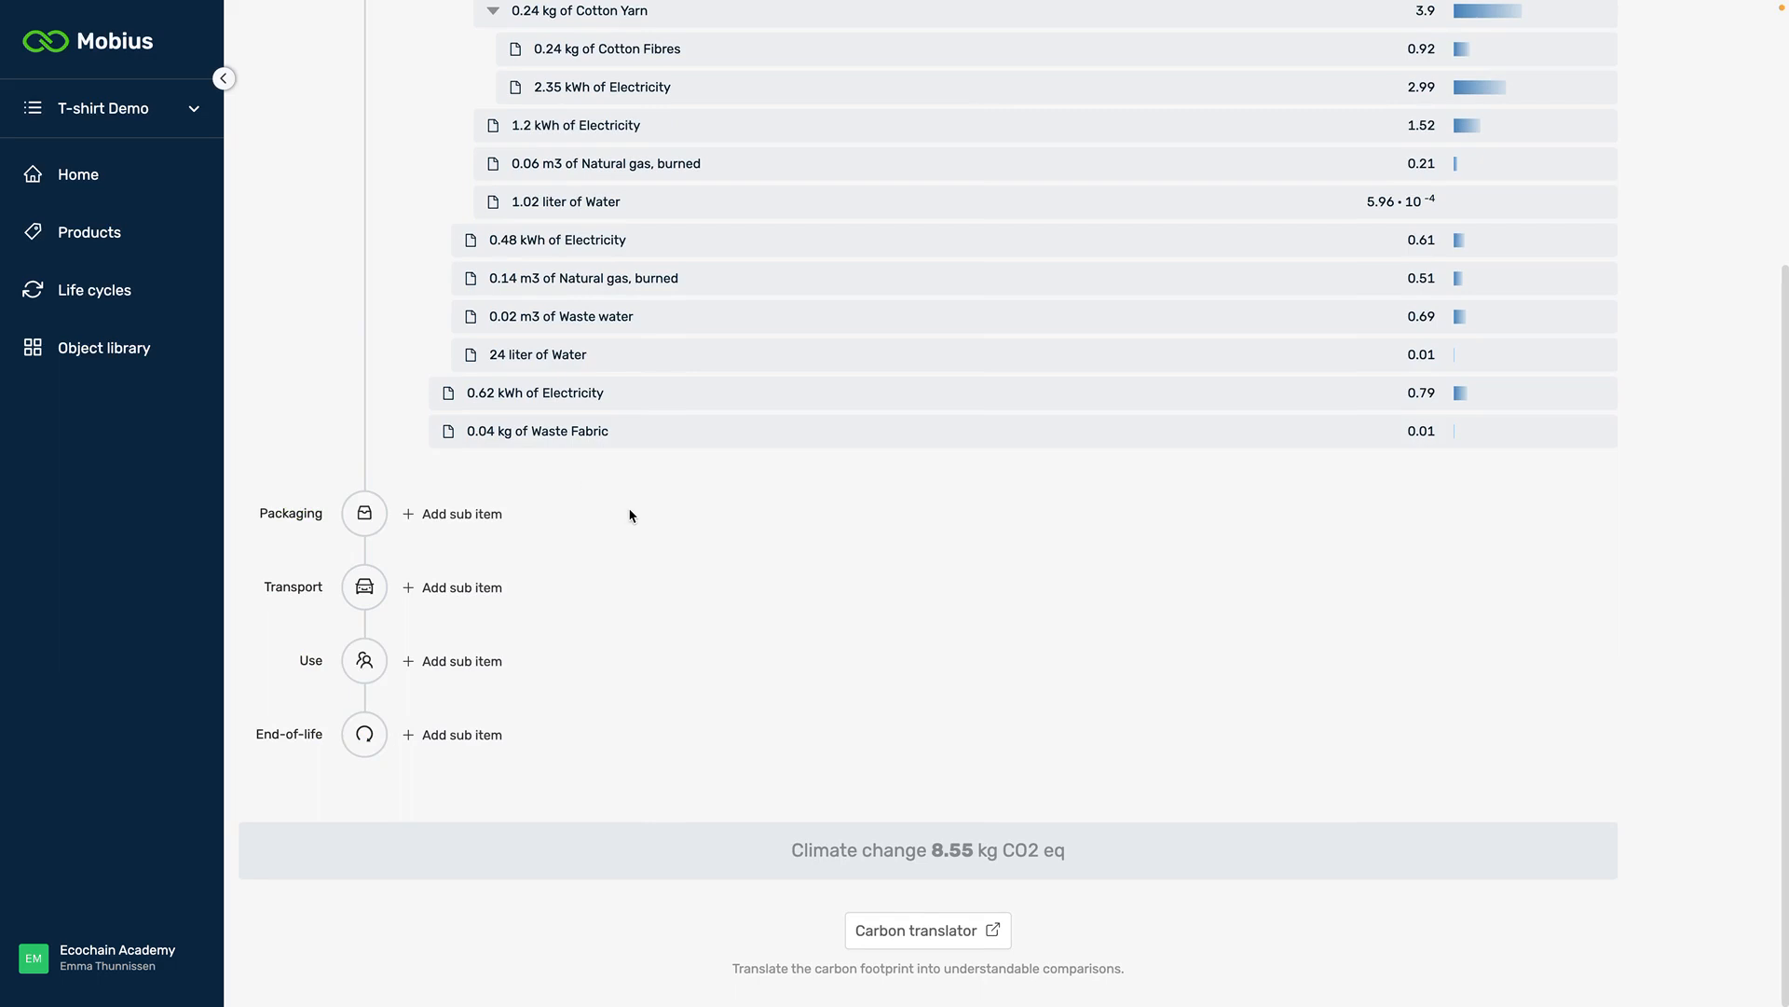
scroll(661, 559, up, 2)
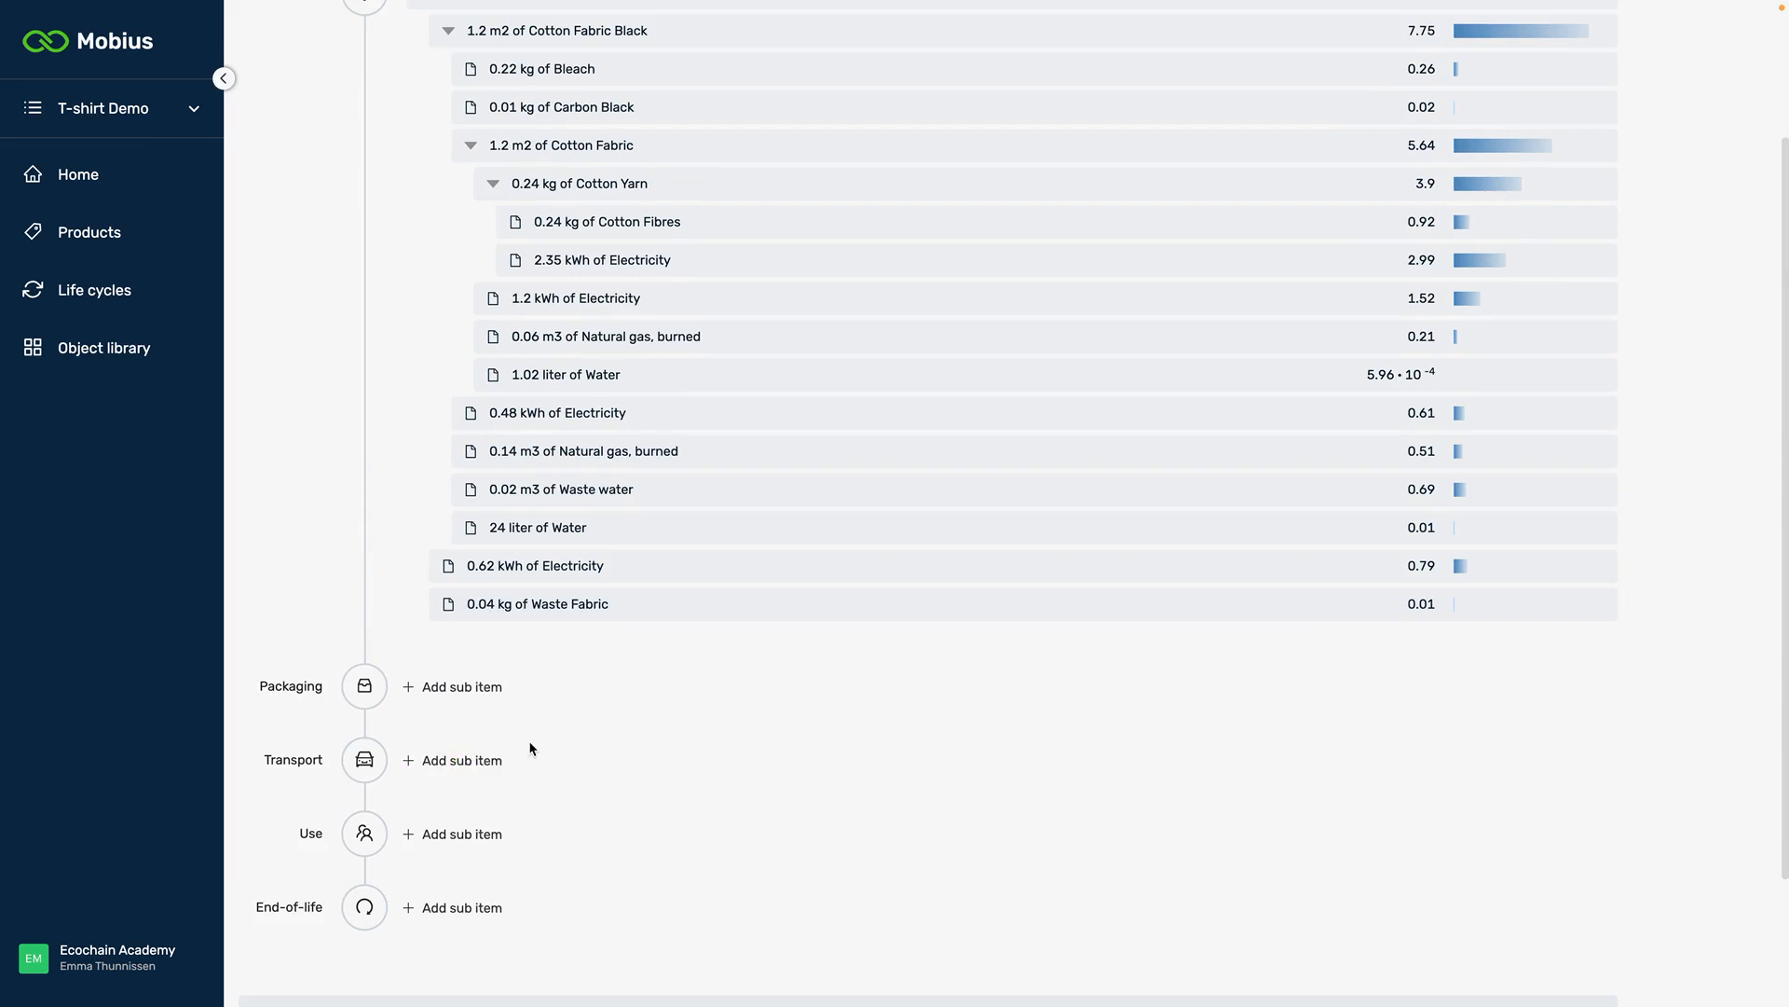
scroll(529, 737, up, 1)
scroll(527, 737, up, 2)
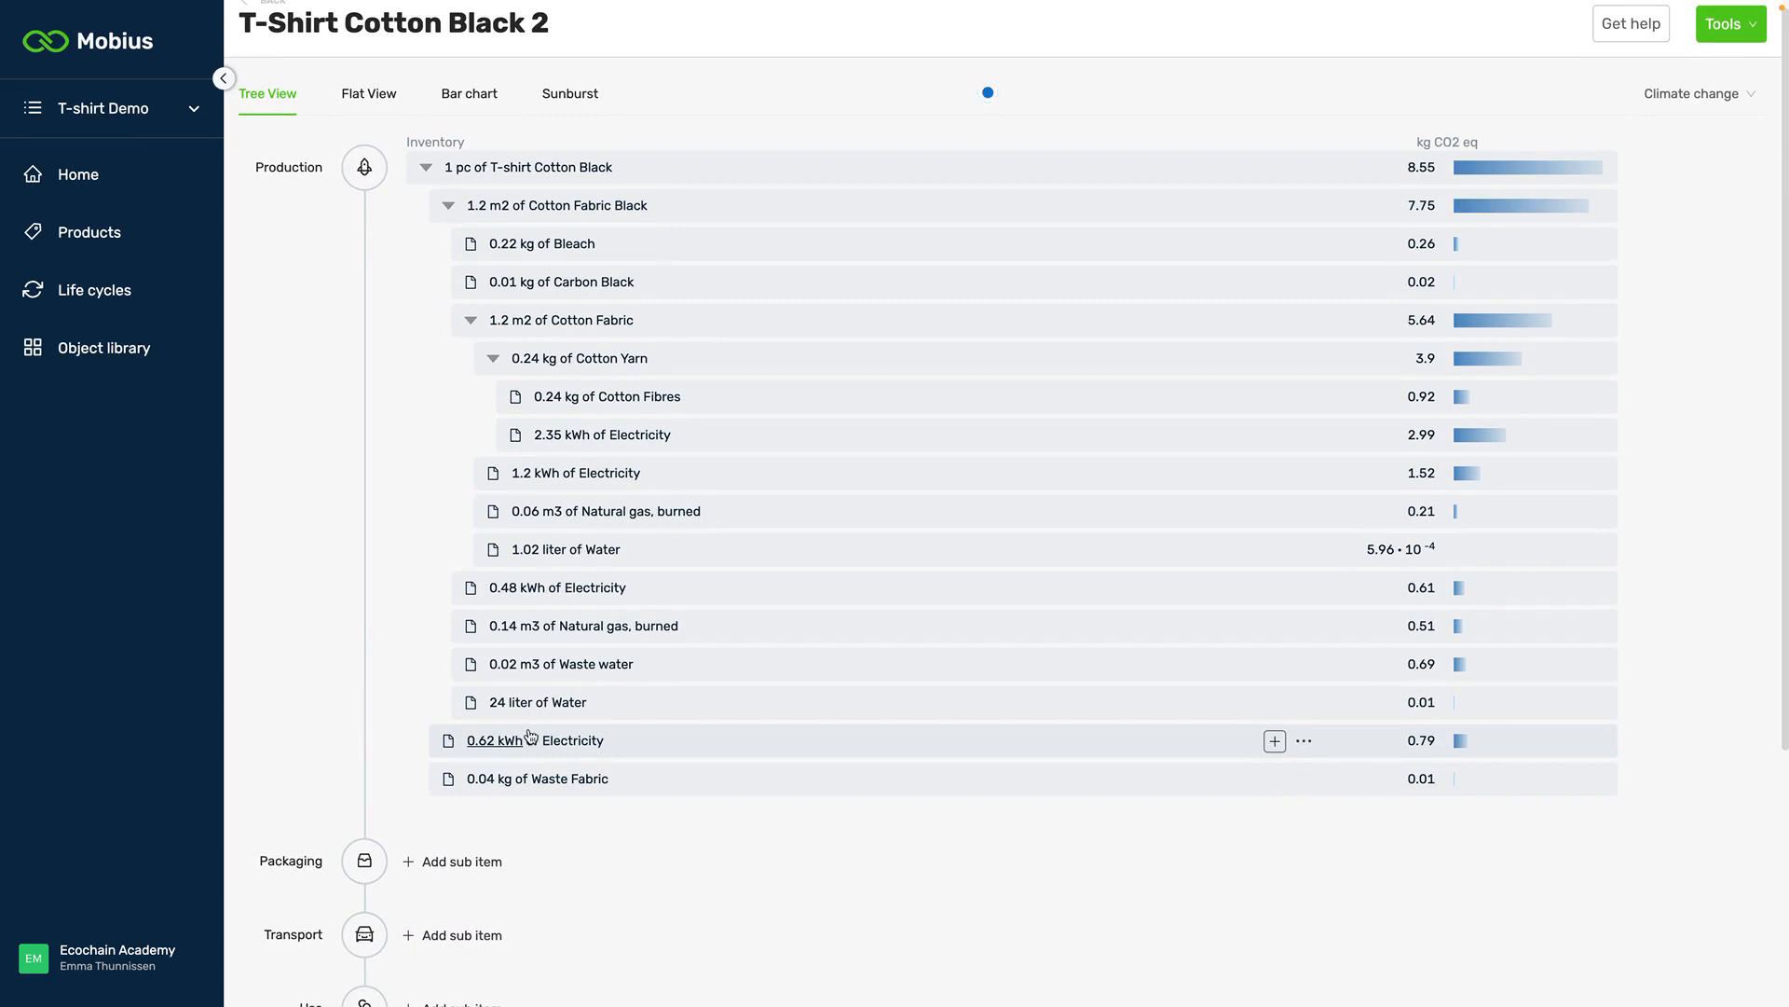
click(422, 864)
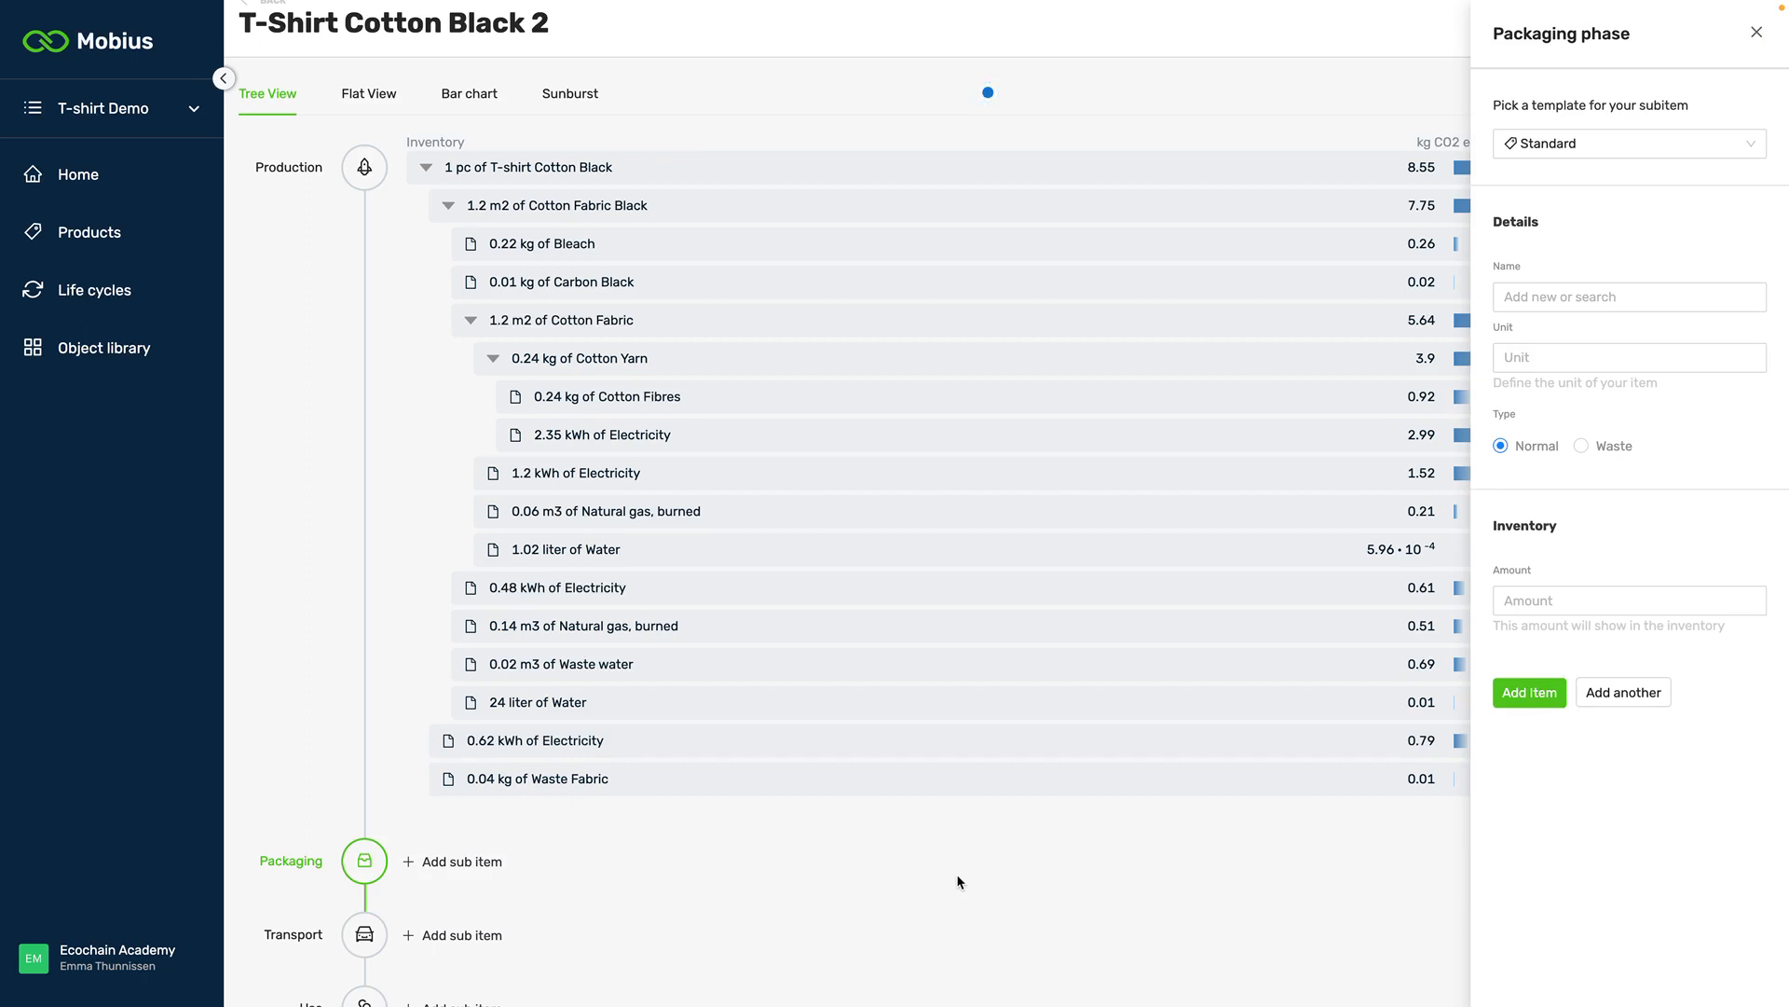
click(1582, 298)
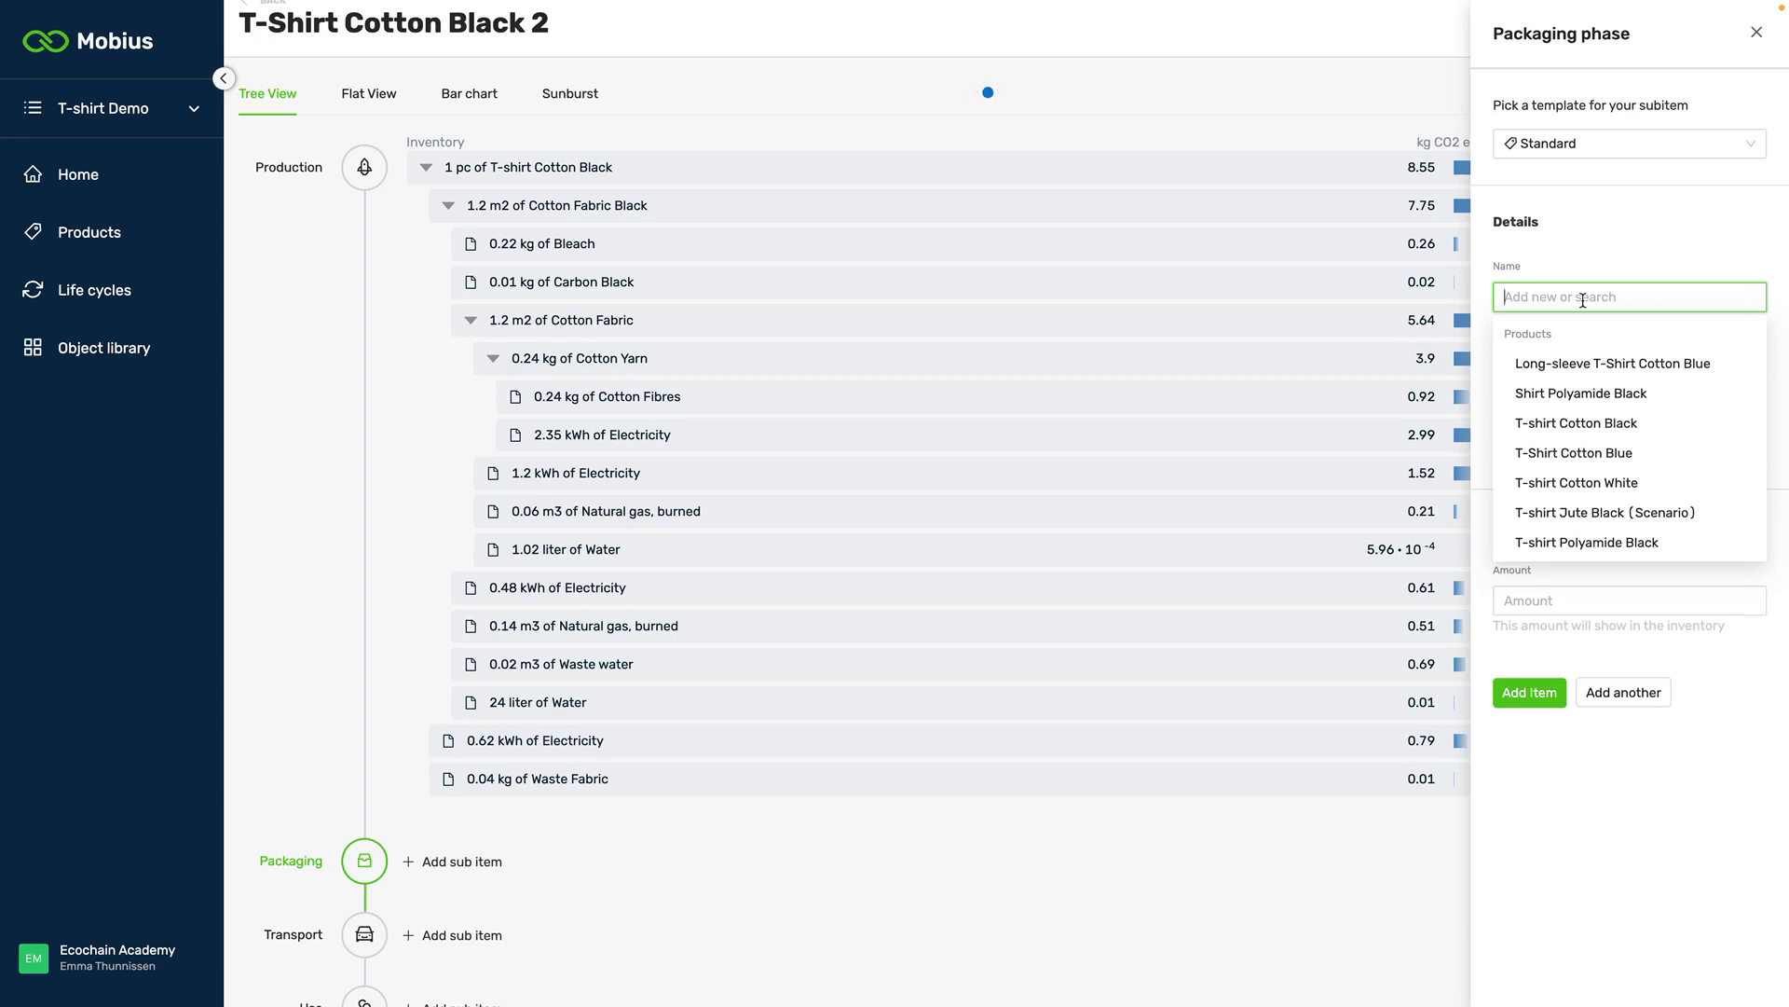
text(film)
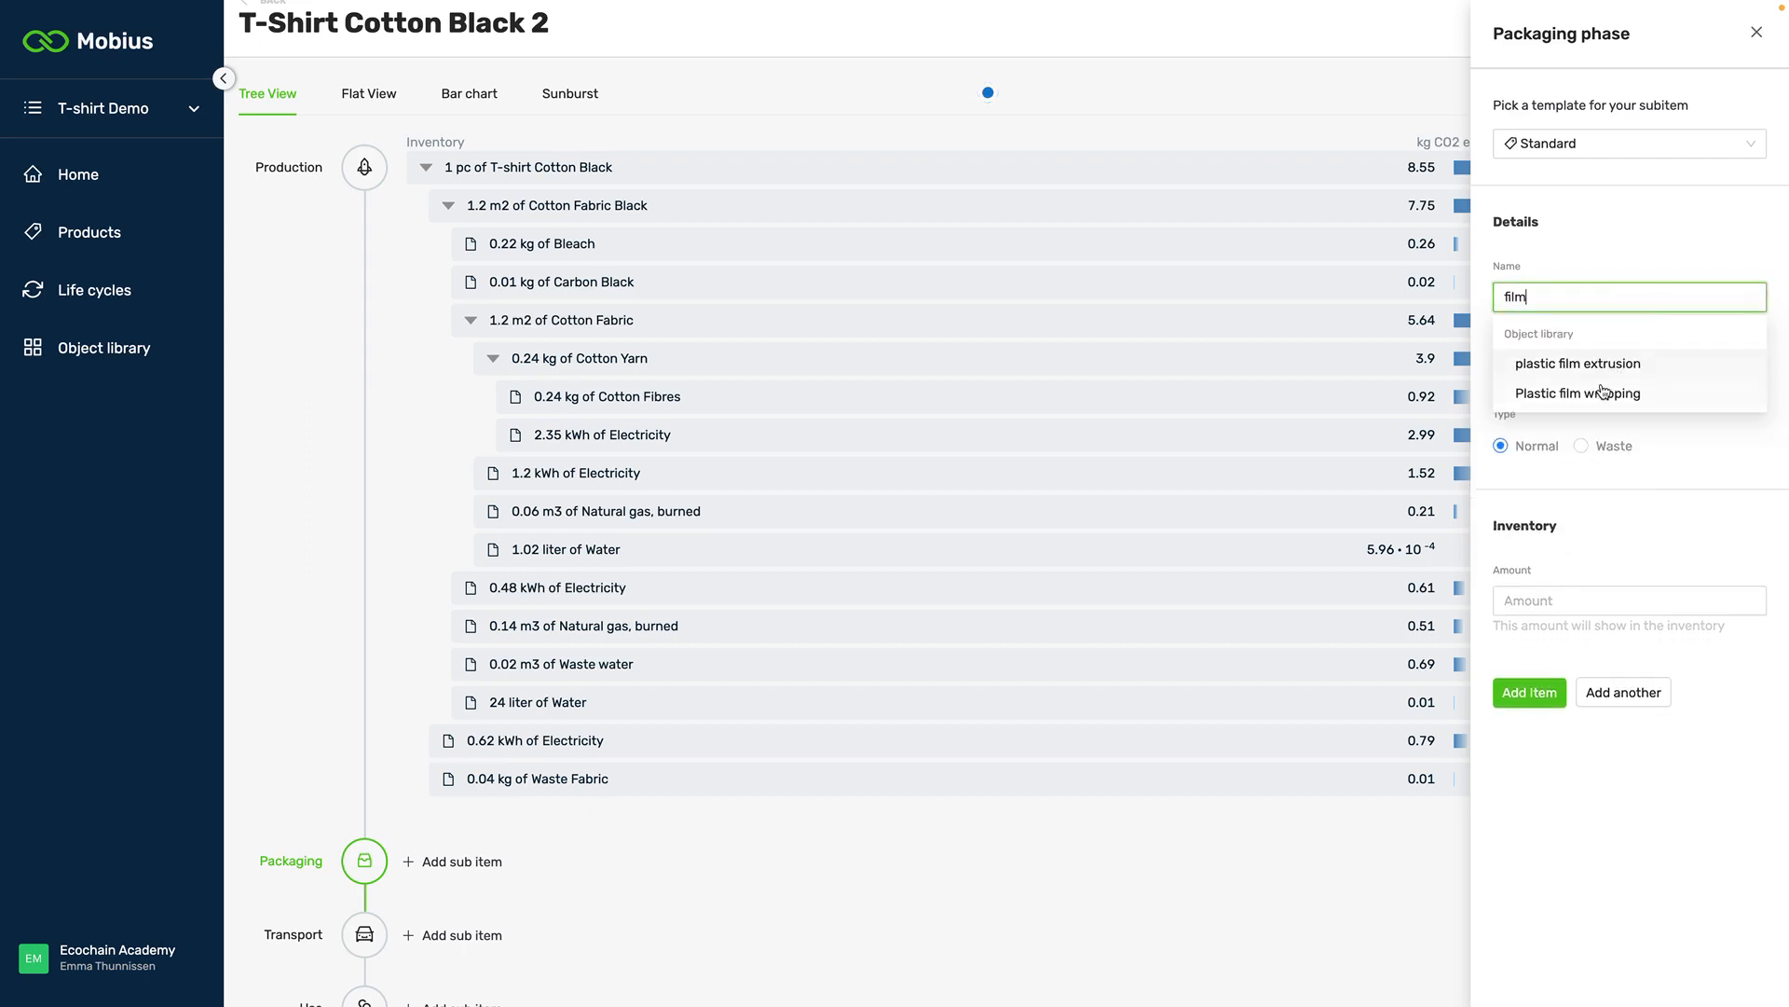
click(1602, 391)
click(1558, 600)
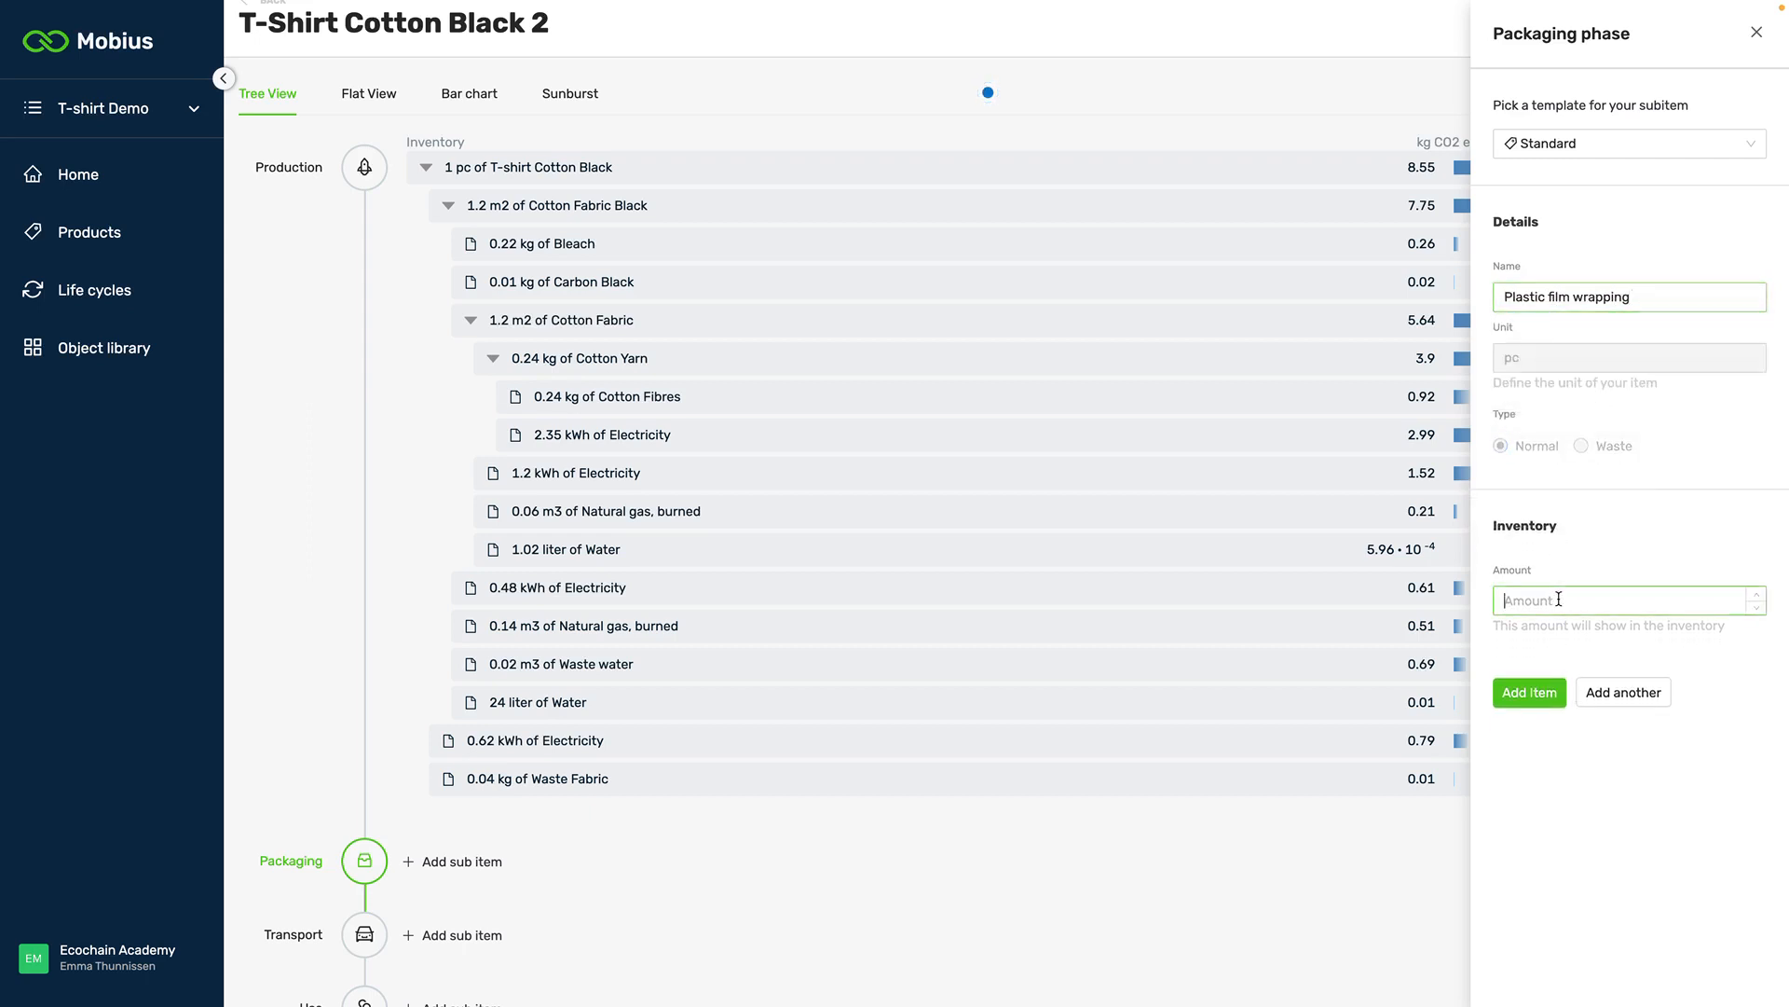
text(1)
click(1528, 691)
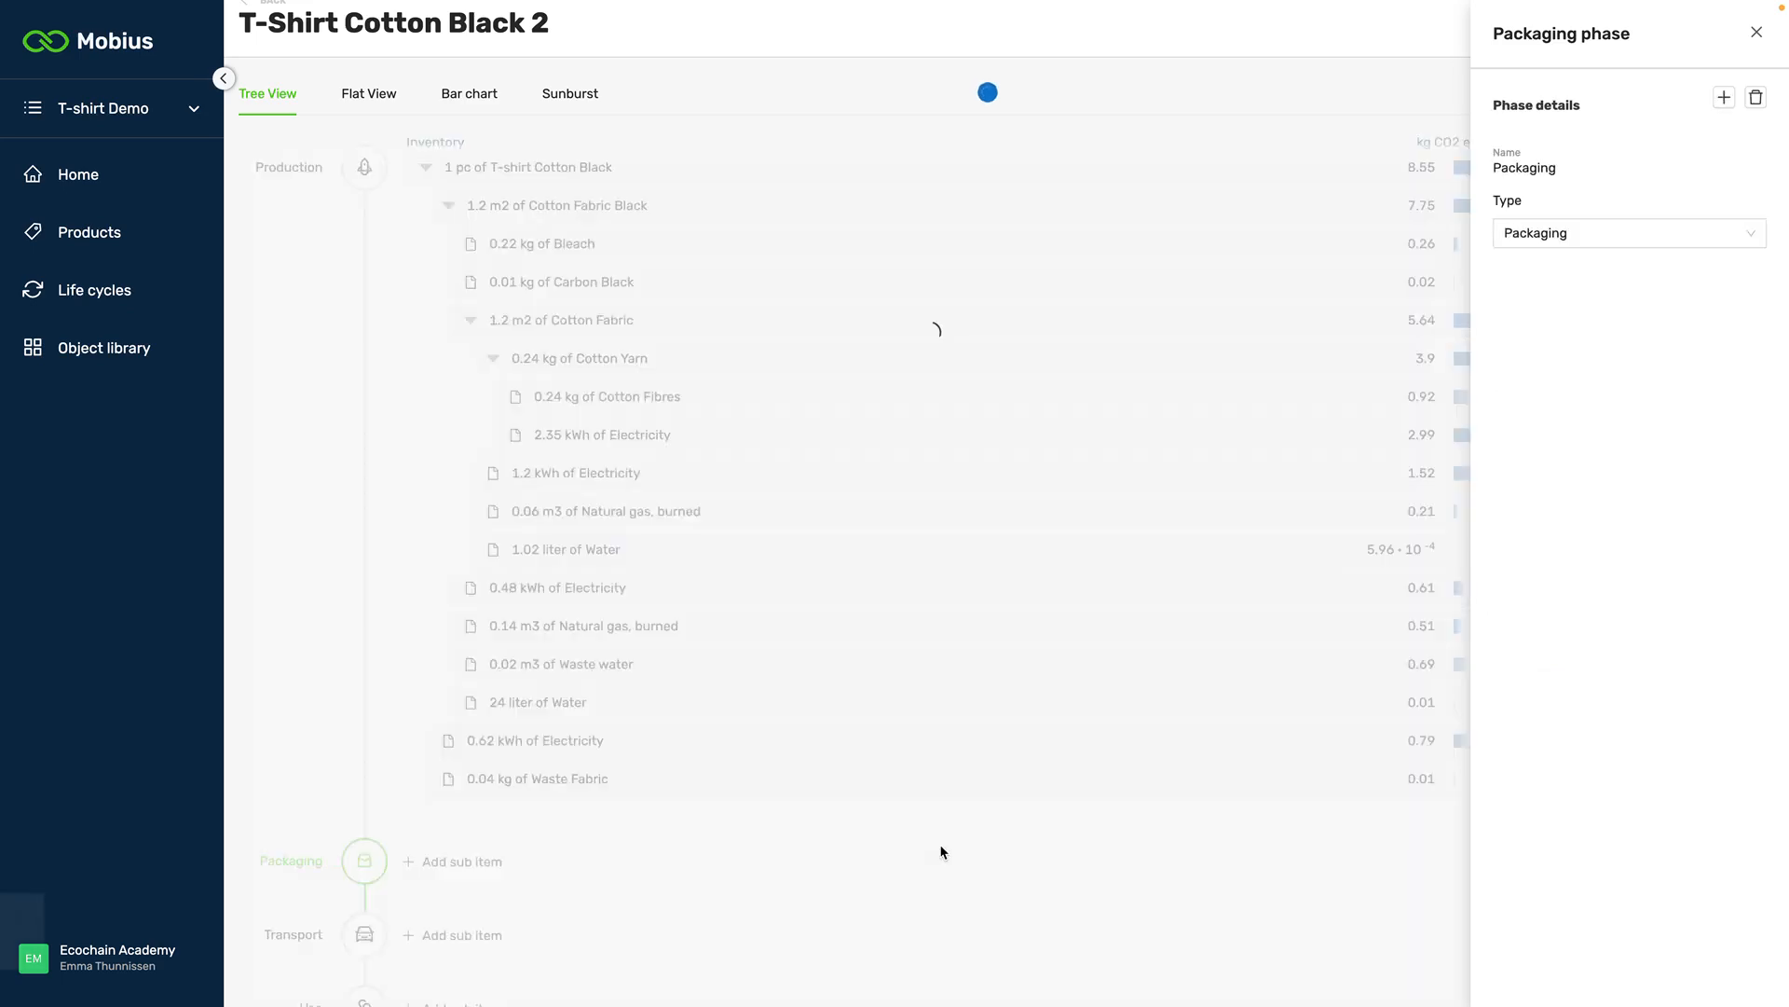
- Add the existing Use of T-shirt item to the Use phase with an amount of 2 years
scroll(708, 774, down, 5)
click(461, 660)
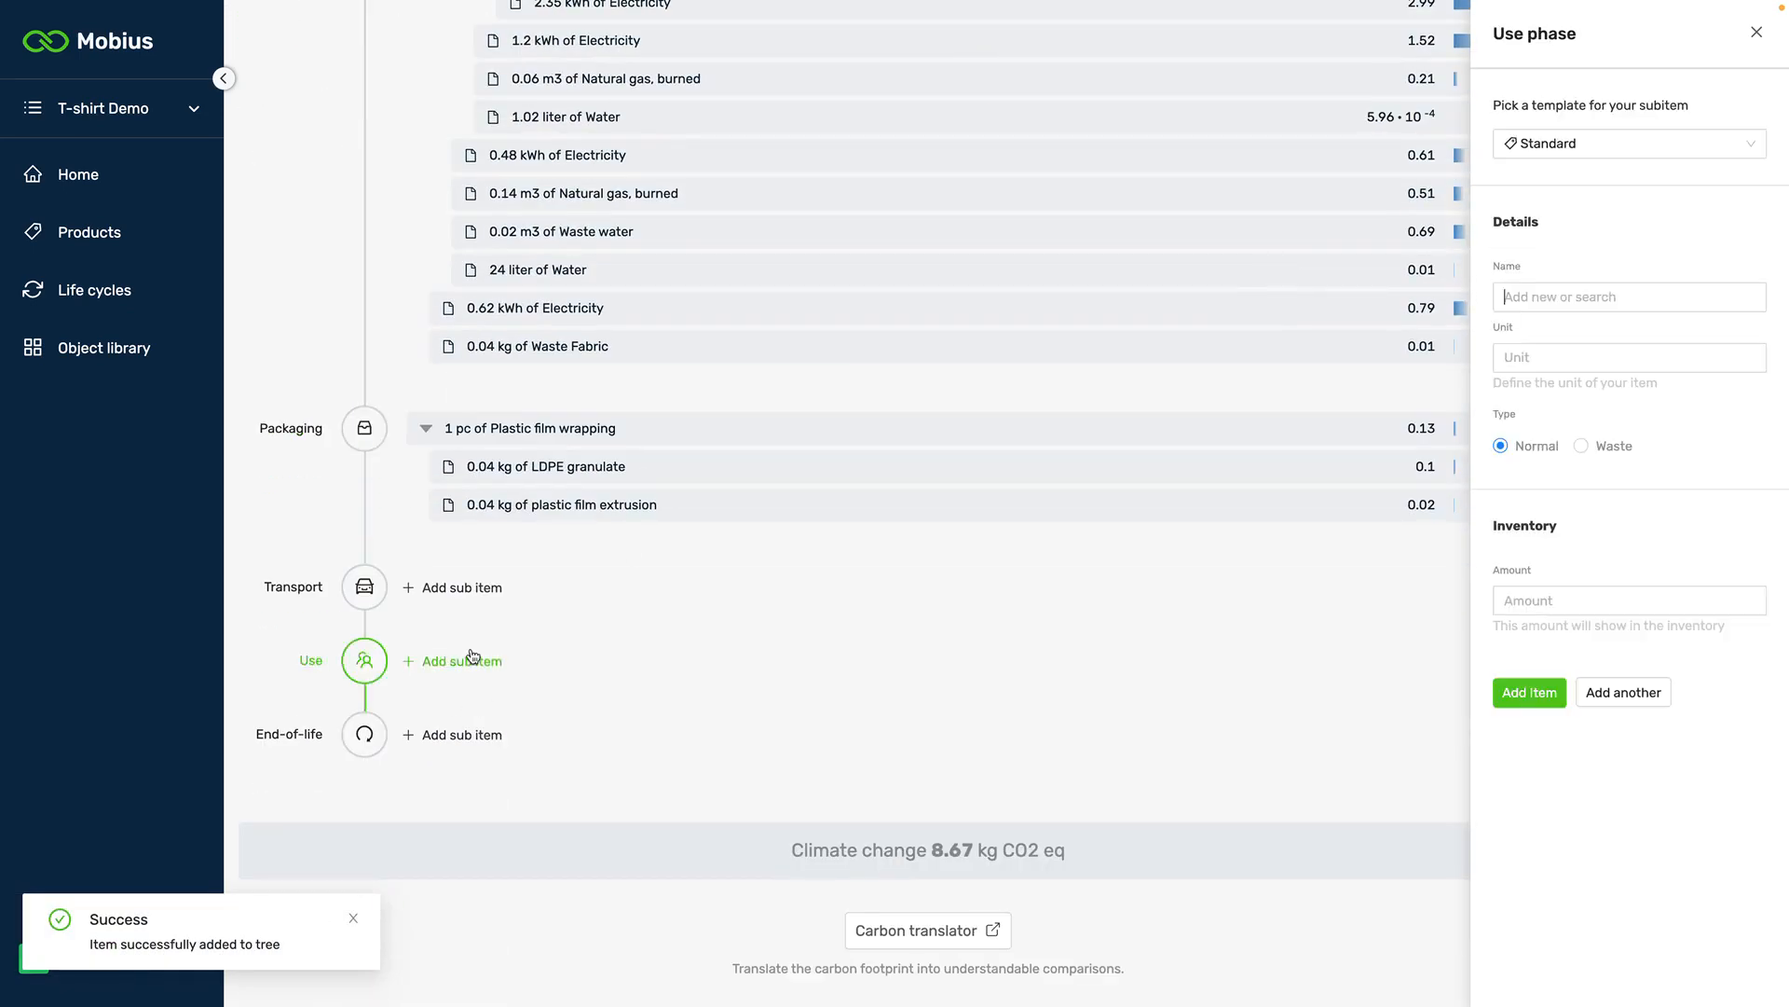
text(Use)
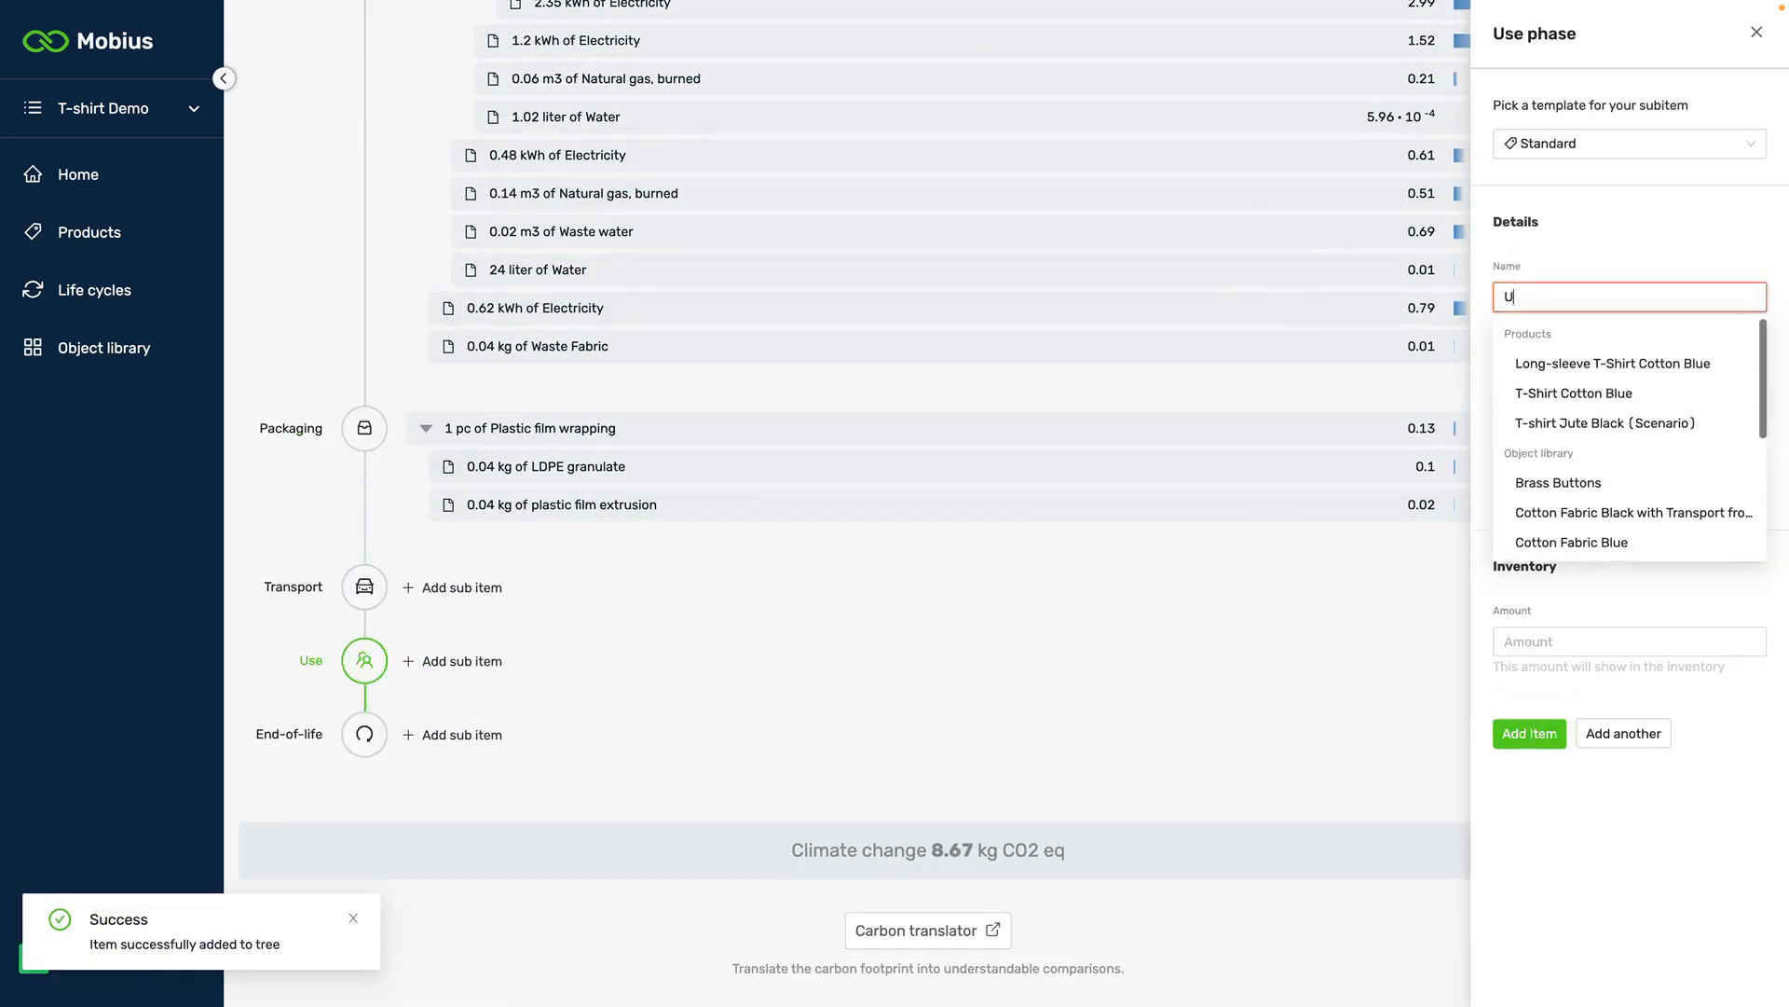
click(1575, 361)
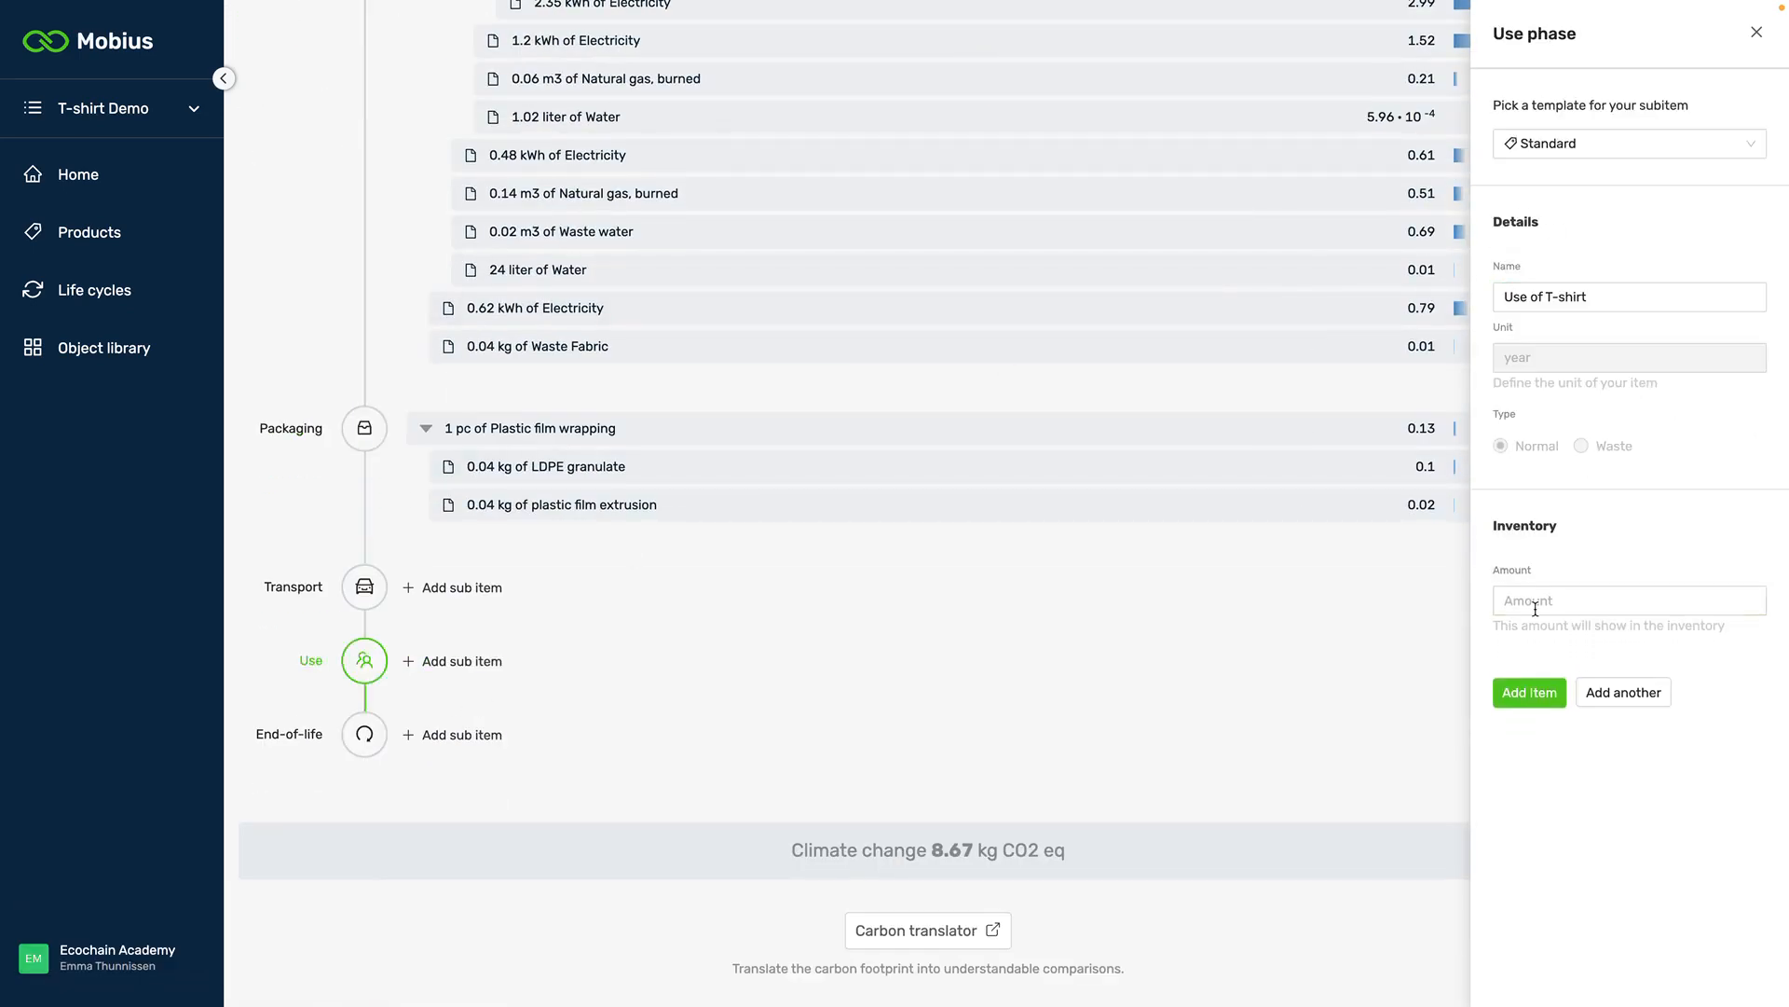
click(1534, 609)
text(2)
click(1530, 690)
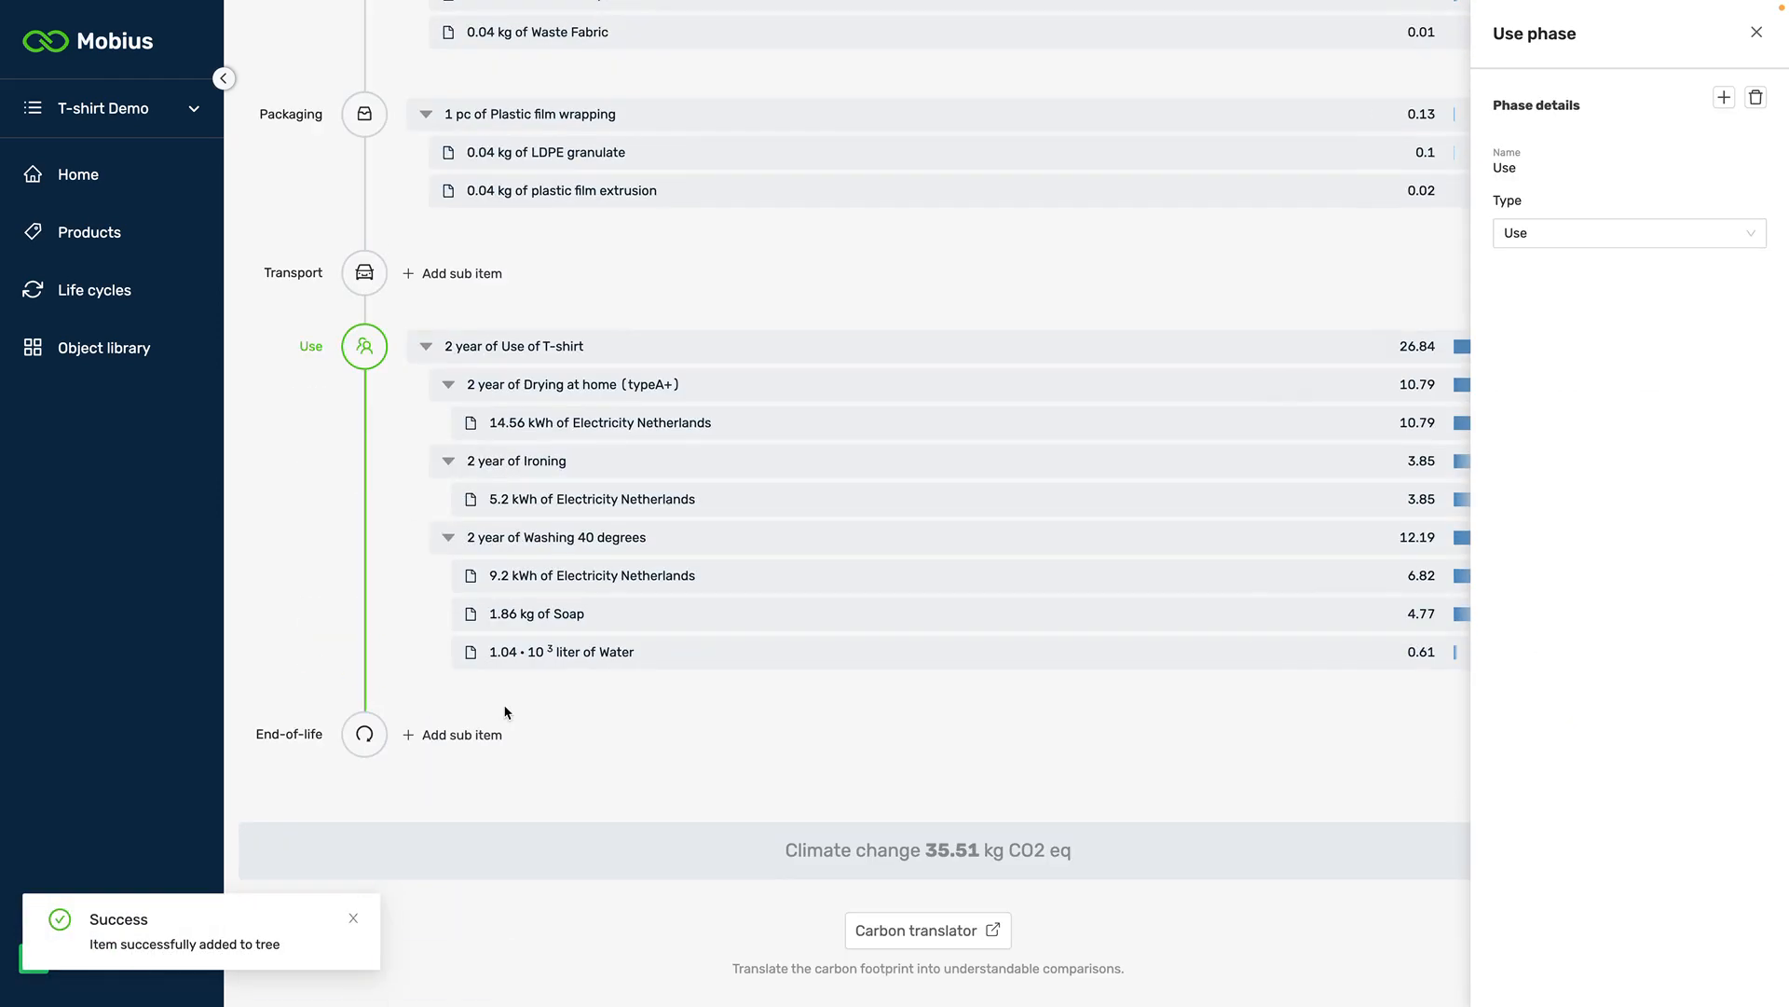
- Add 1 pc of Disposal of T-shirt to the End-of-life phase
click(453, 737)
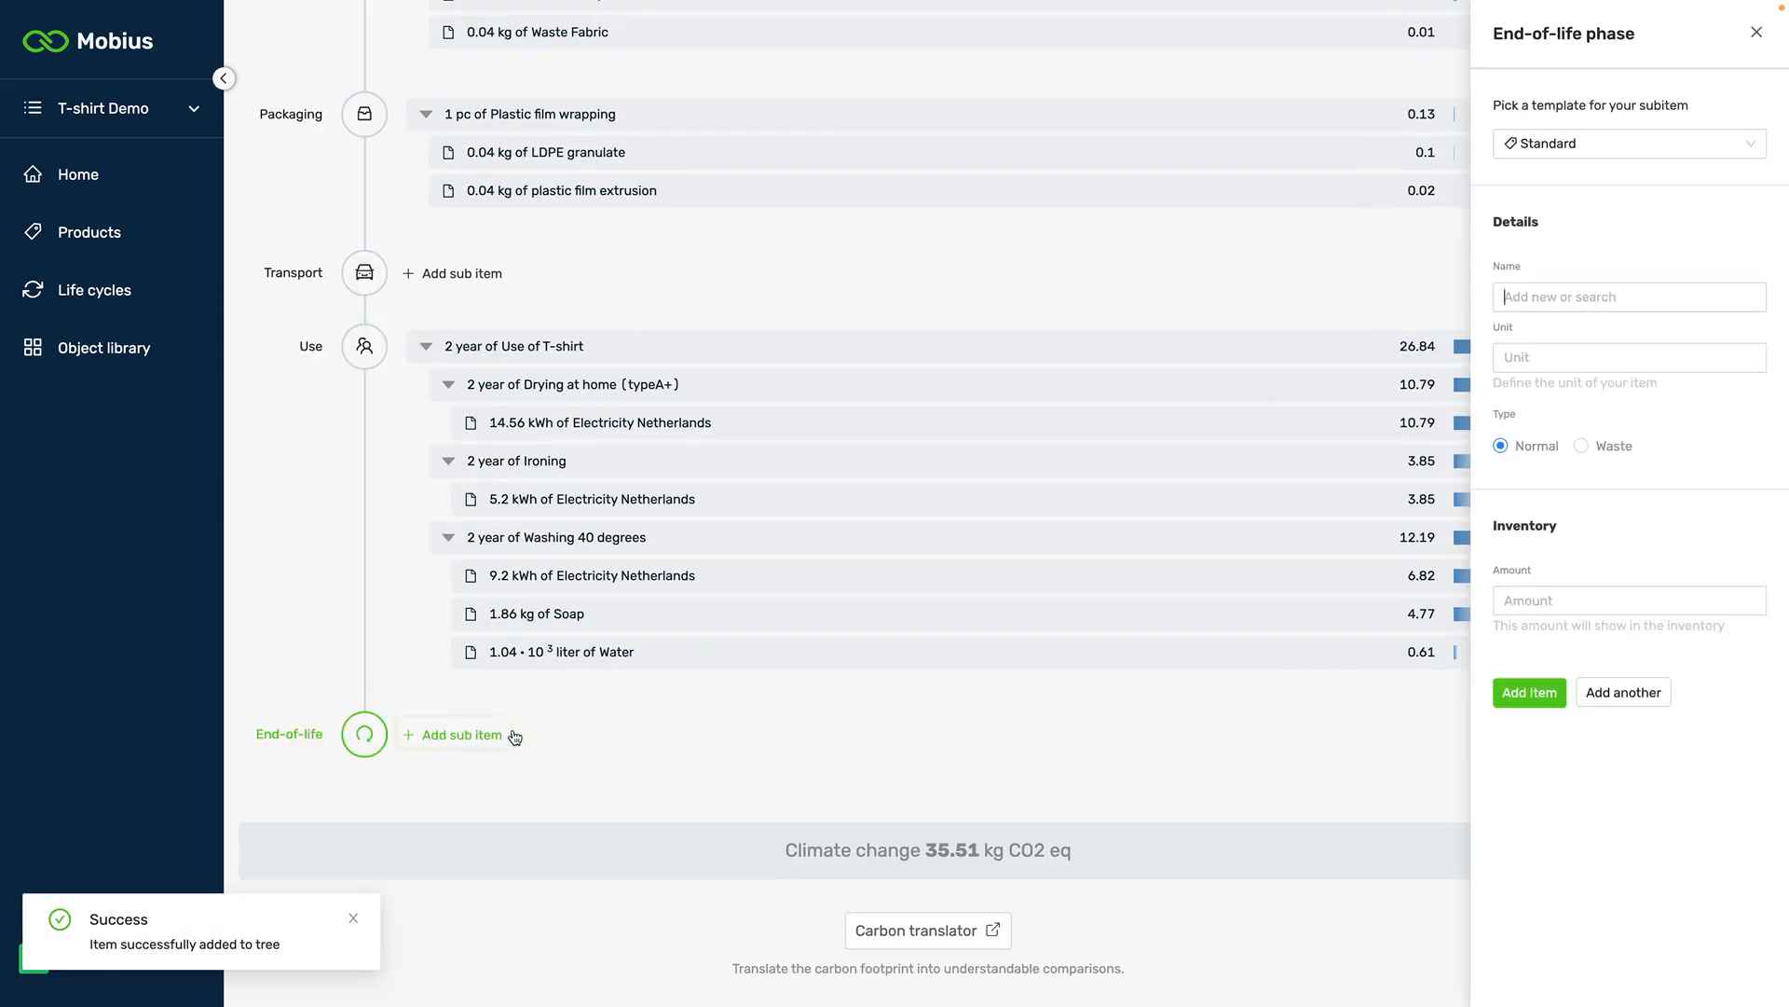
click(1557, 295)
text(Disposal of T-shirt)
click(1570, 364)
click(1536, 606)
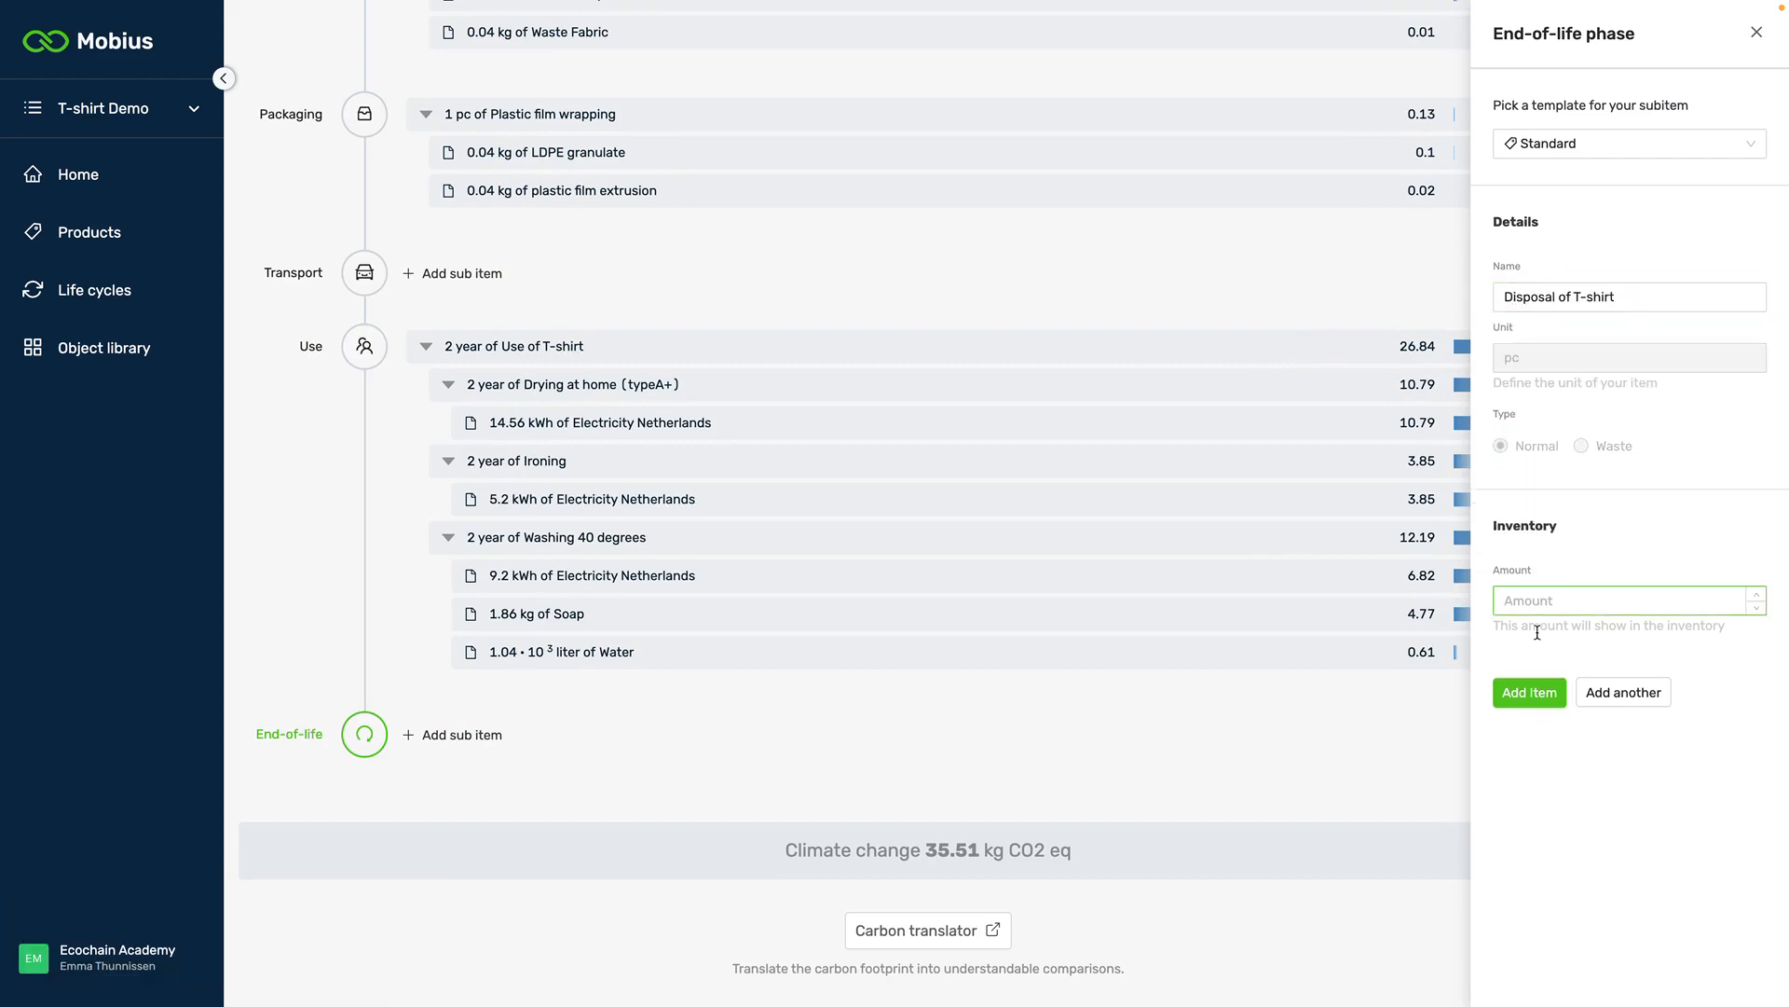
text(1)
click(1539, 699)
- Look over the life cycle tree and open the phase details of the Packaging phase
scroll(741, 623, up, 8)
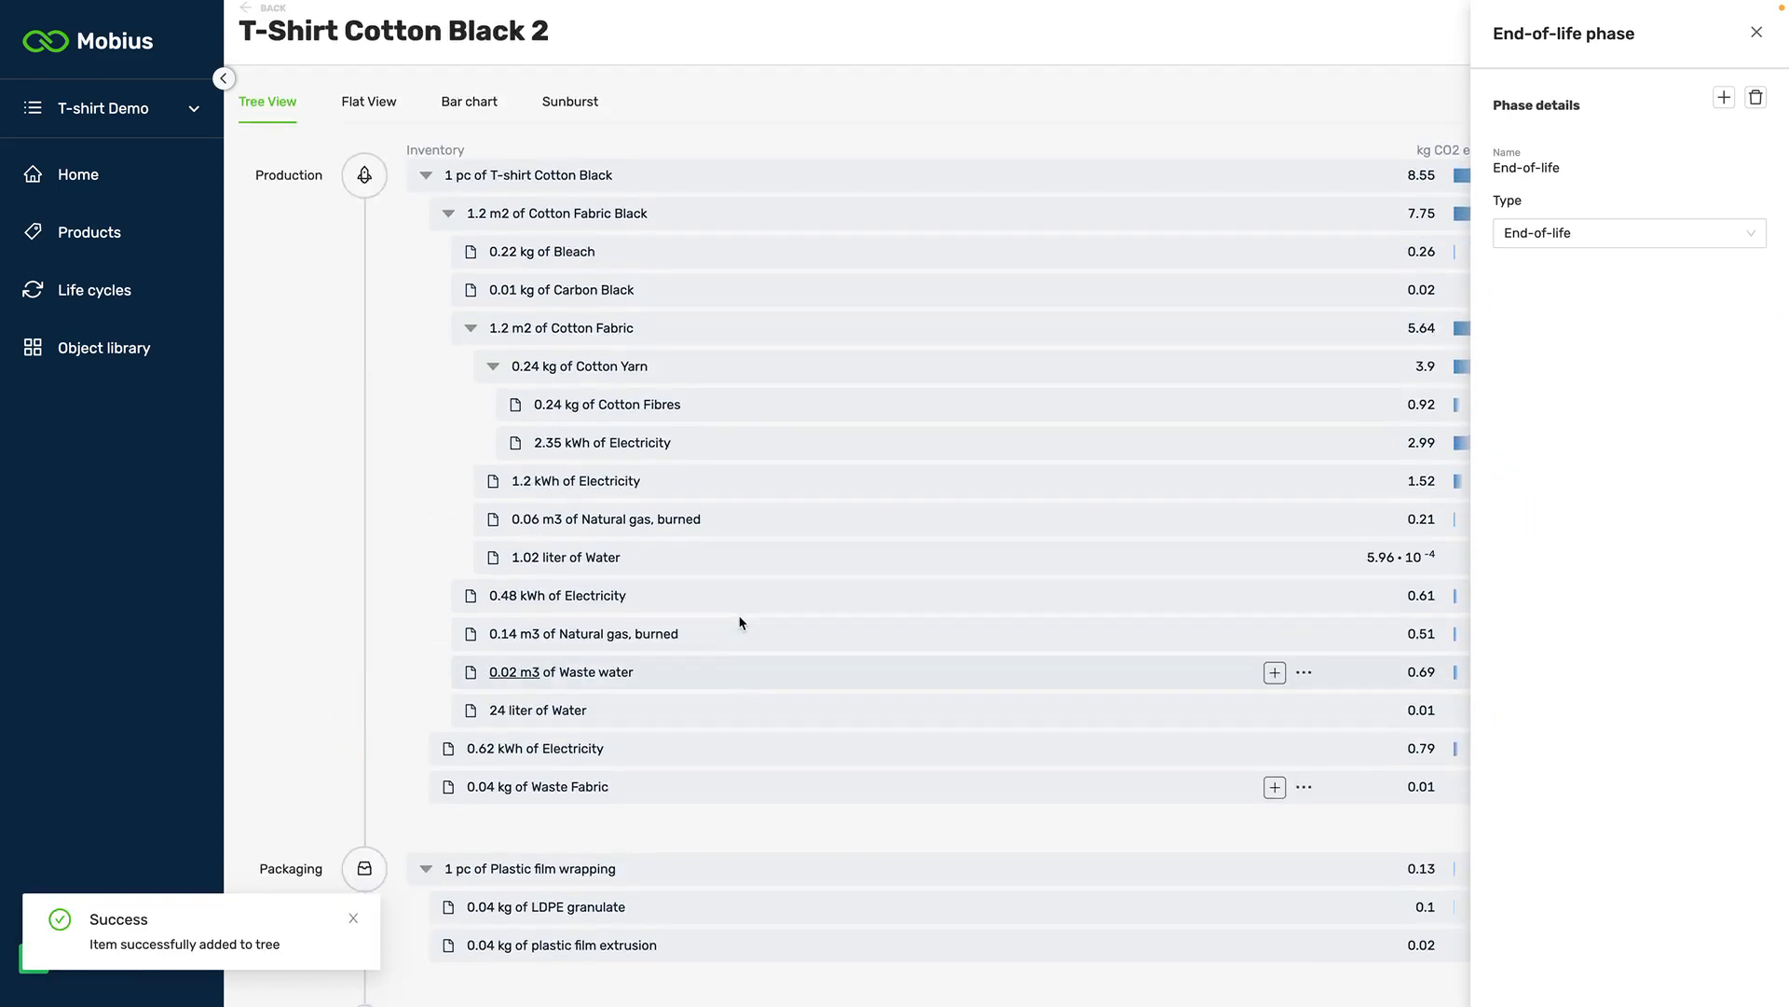
scroll(736, 626, down, 4)
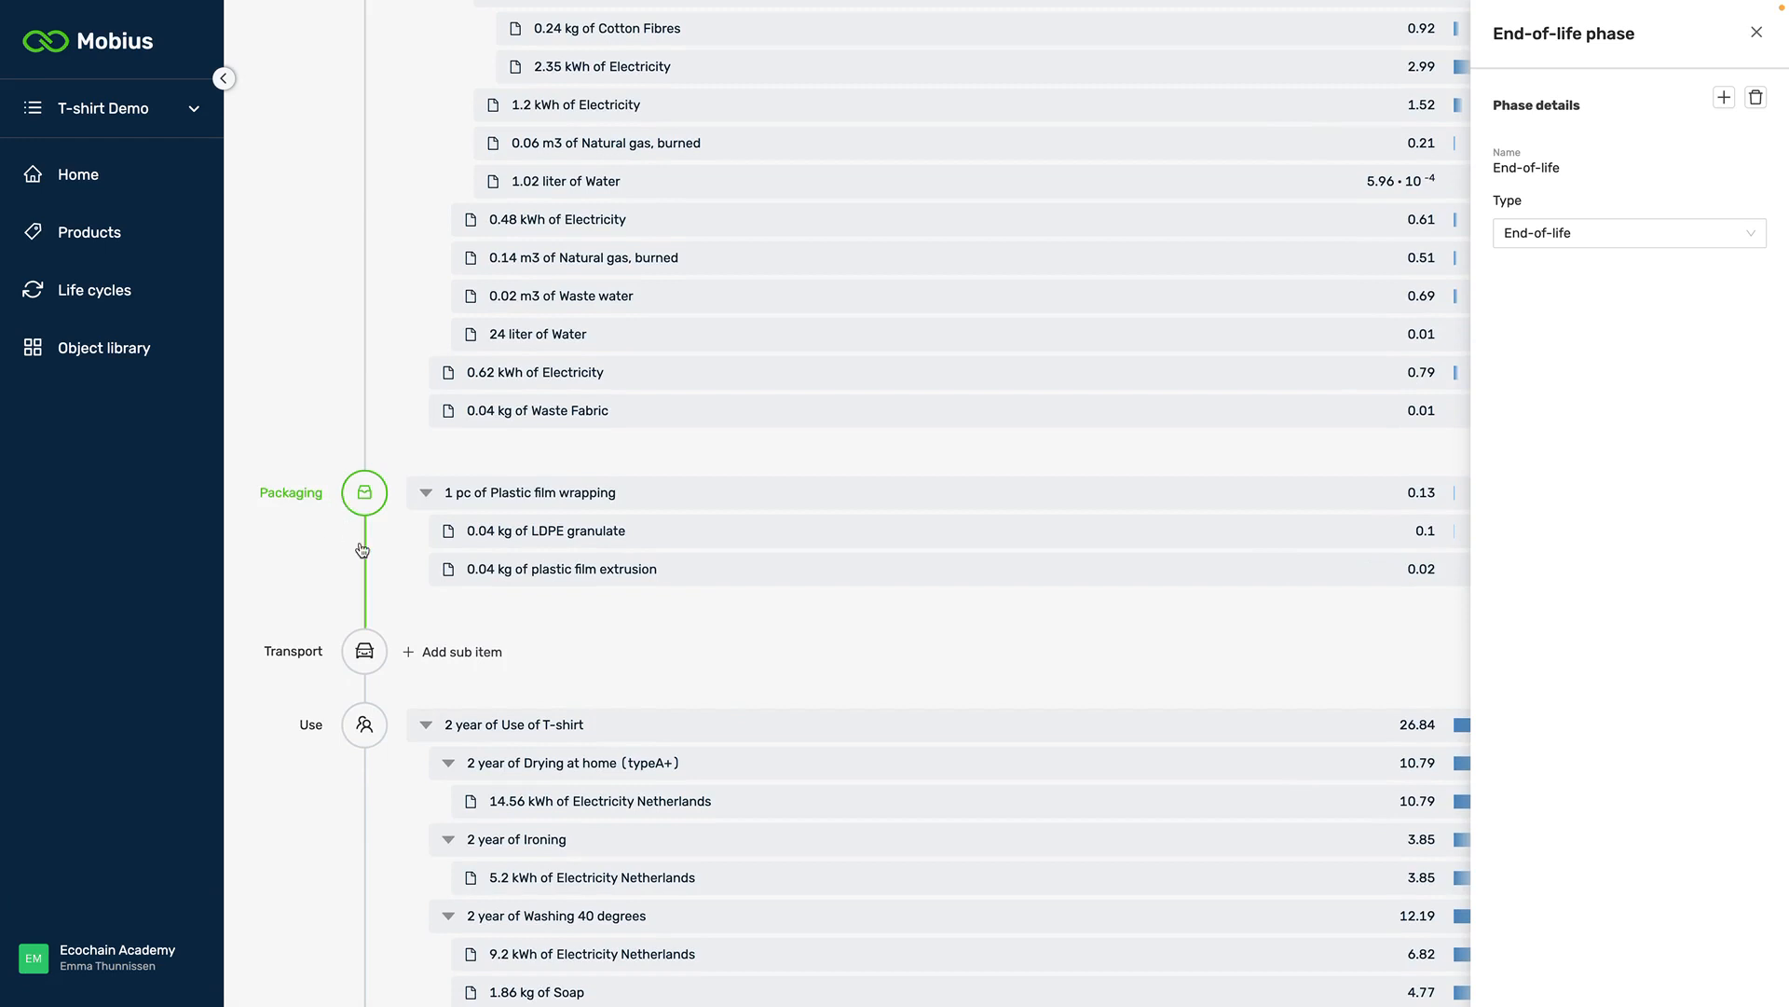
click(369, 495)
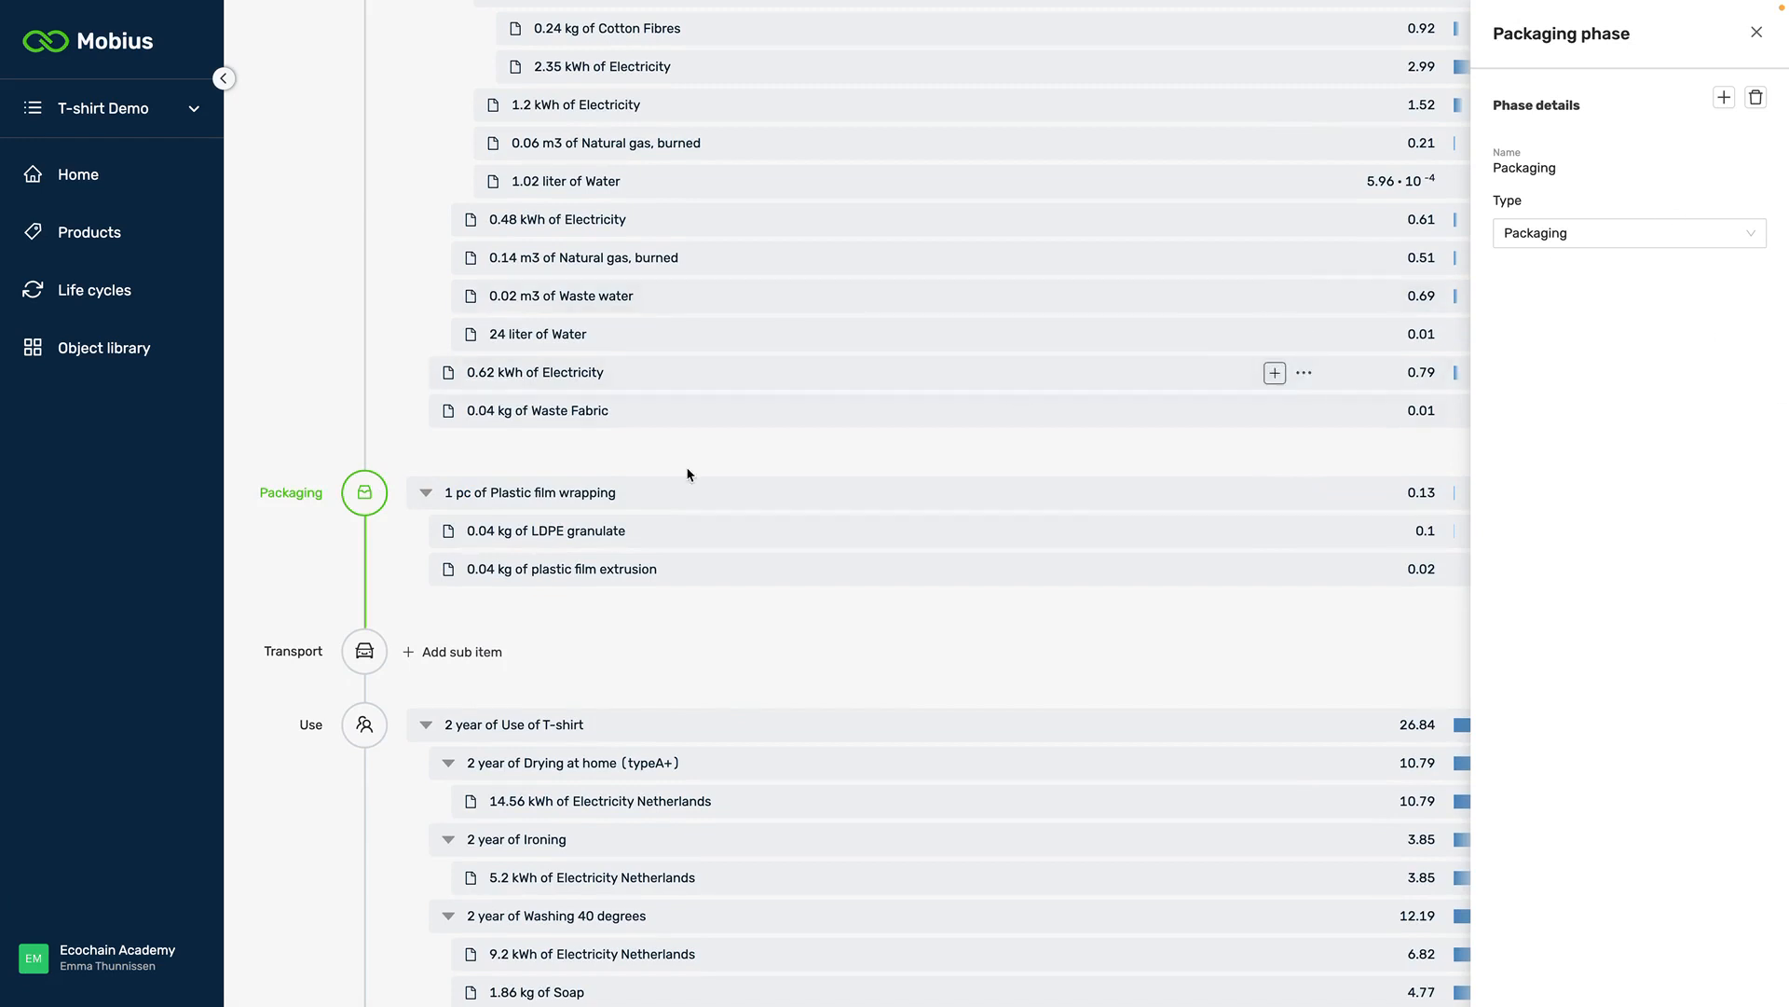
- Add 0.05 kg of the existing Paper packaging item to the Packaging phase and collapse the Plastic film wrapping item
click(1724, 97)
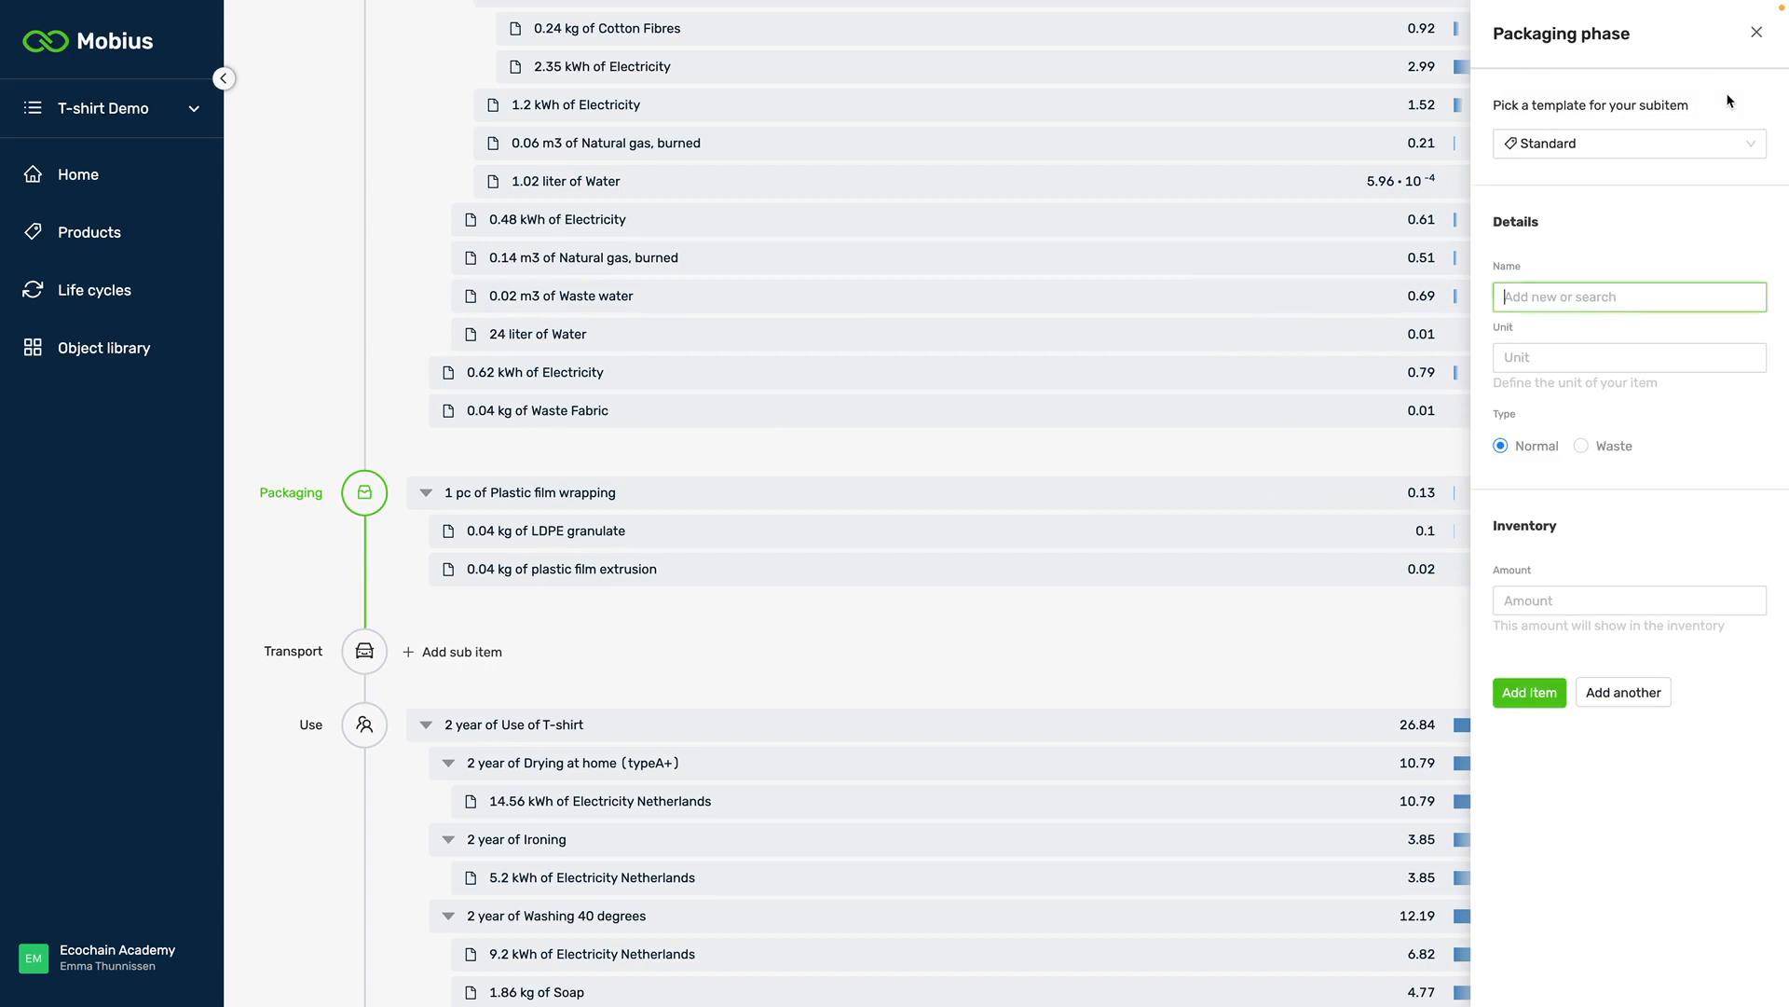
click(1525, 304)
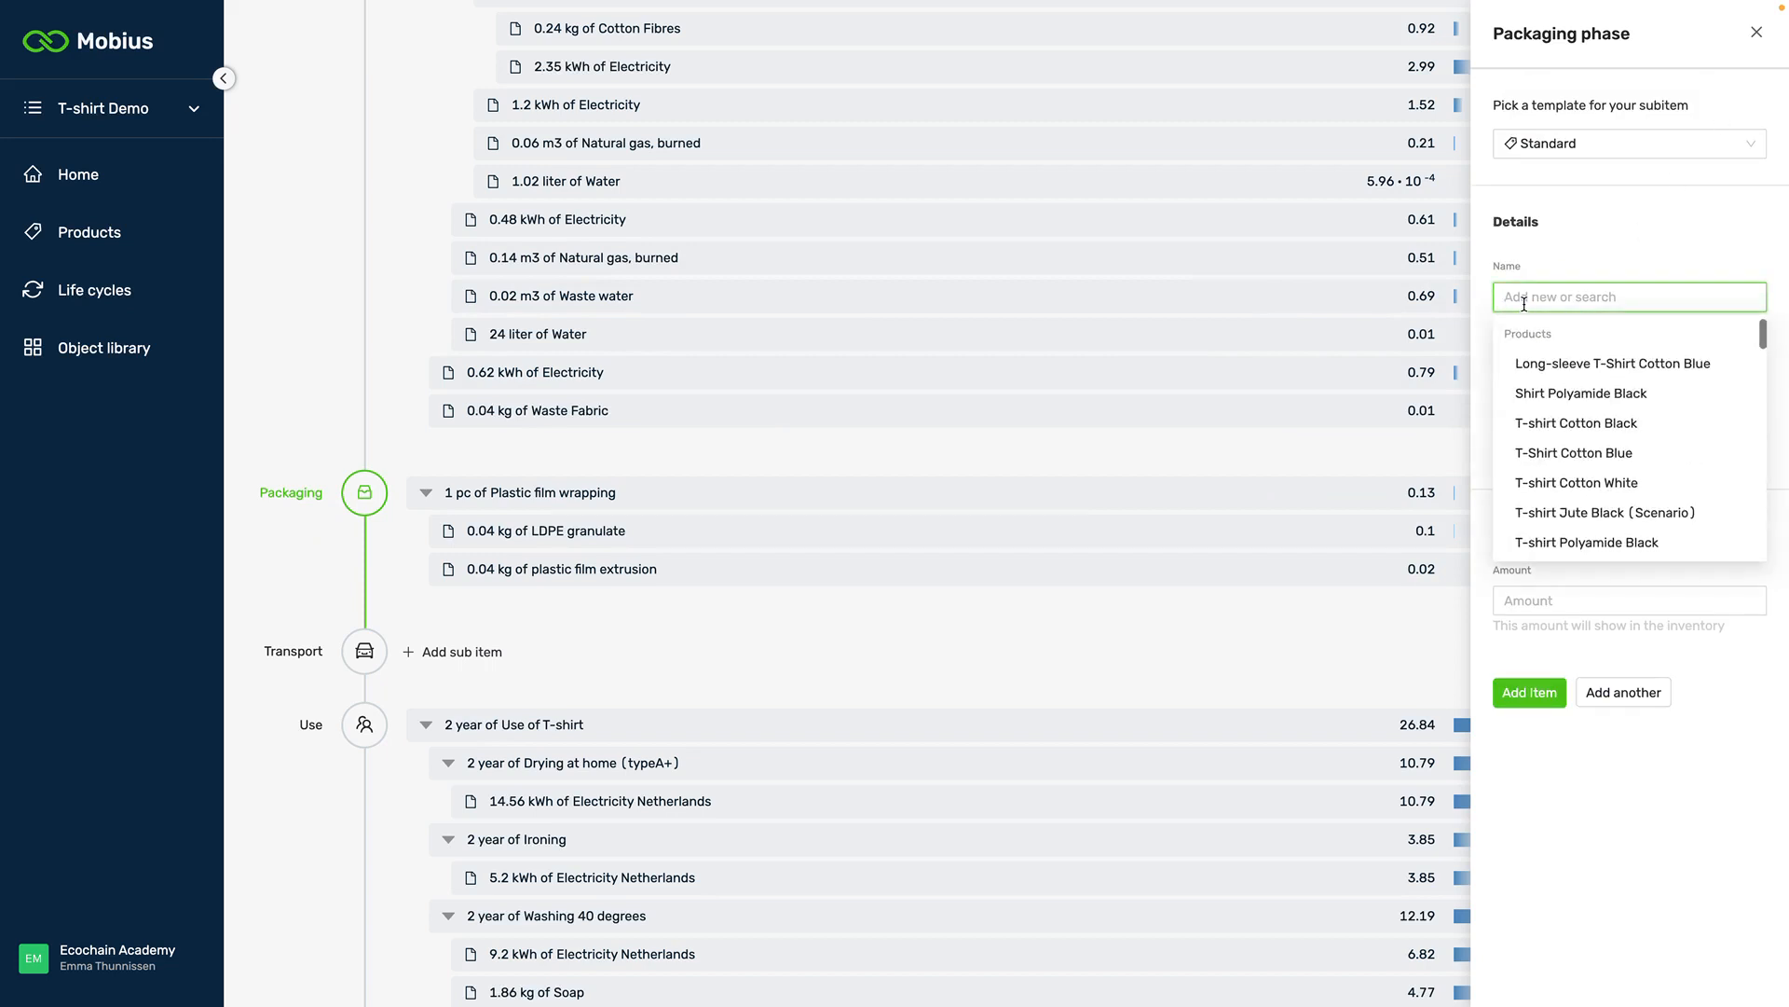
text(Paper)
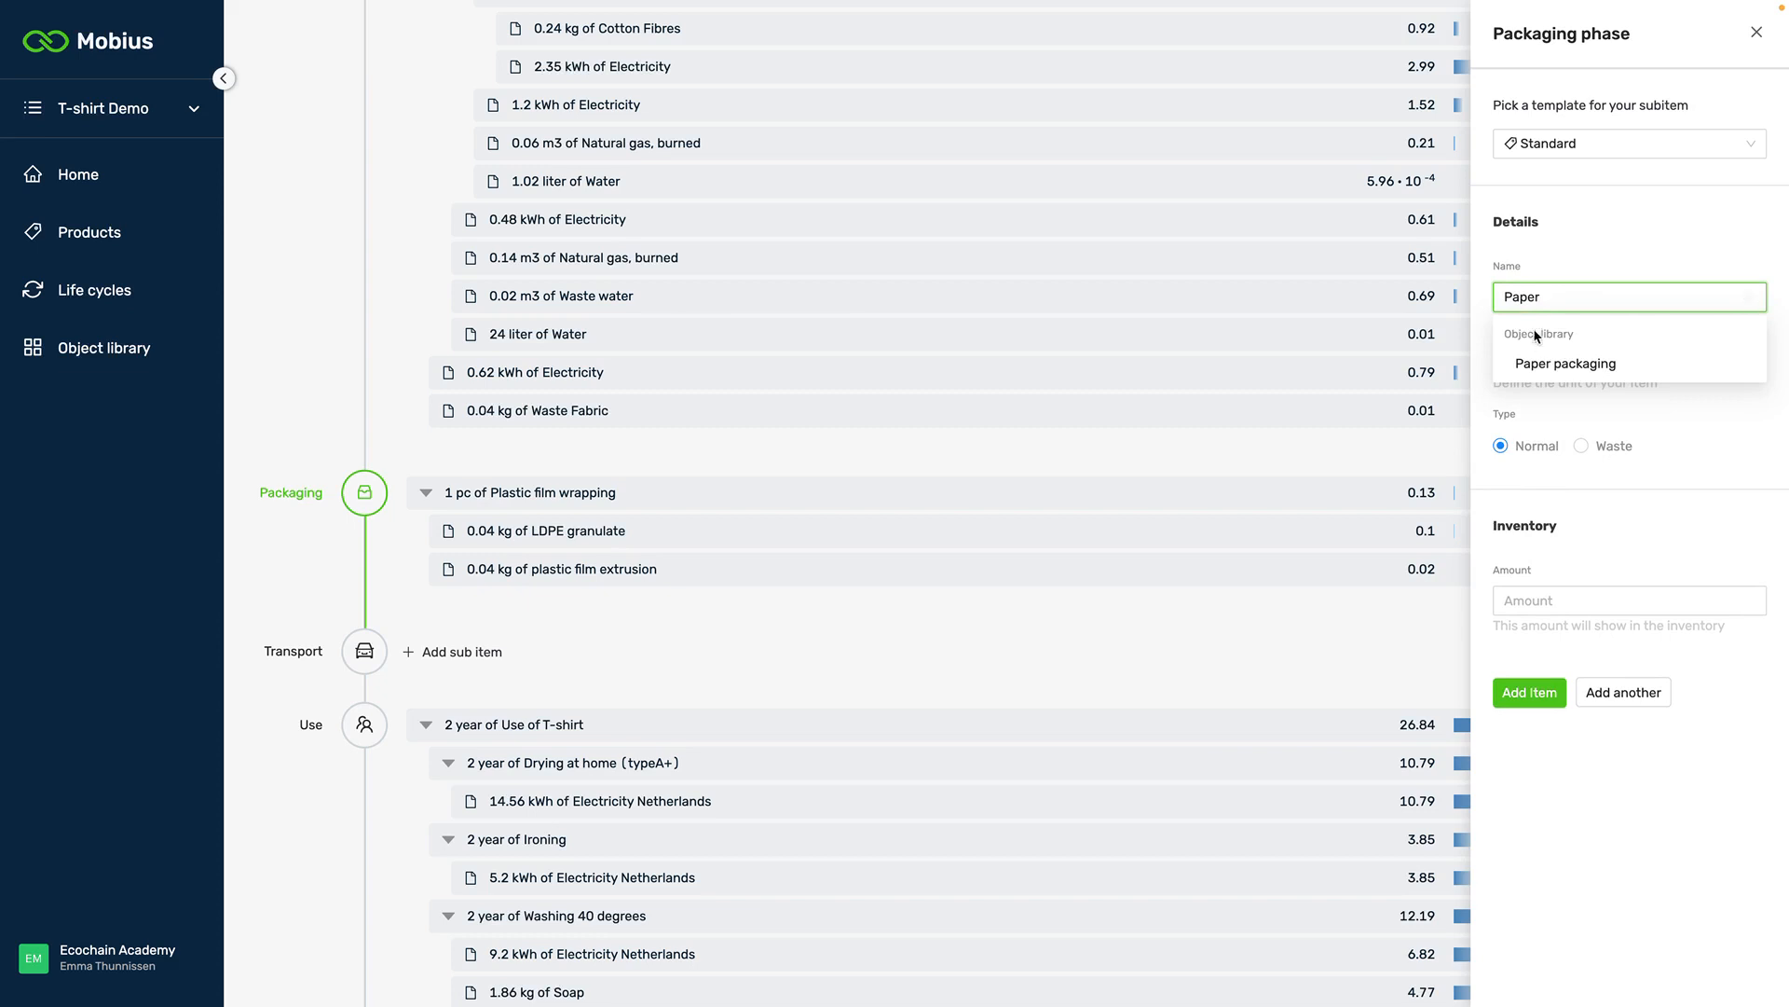
click(1528, 363)
click(1529, 599)
text(0.05)
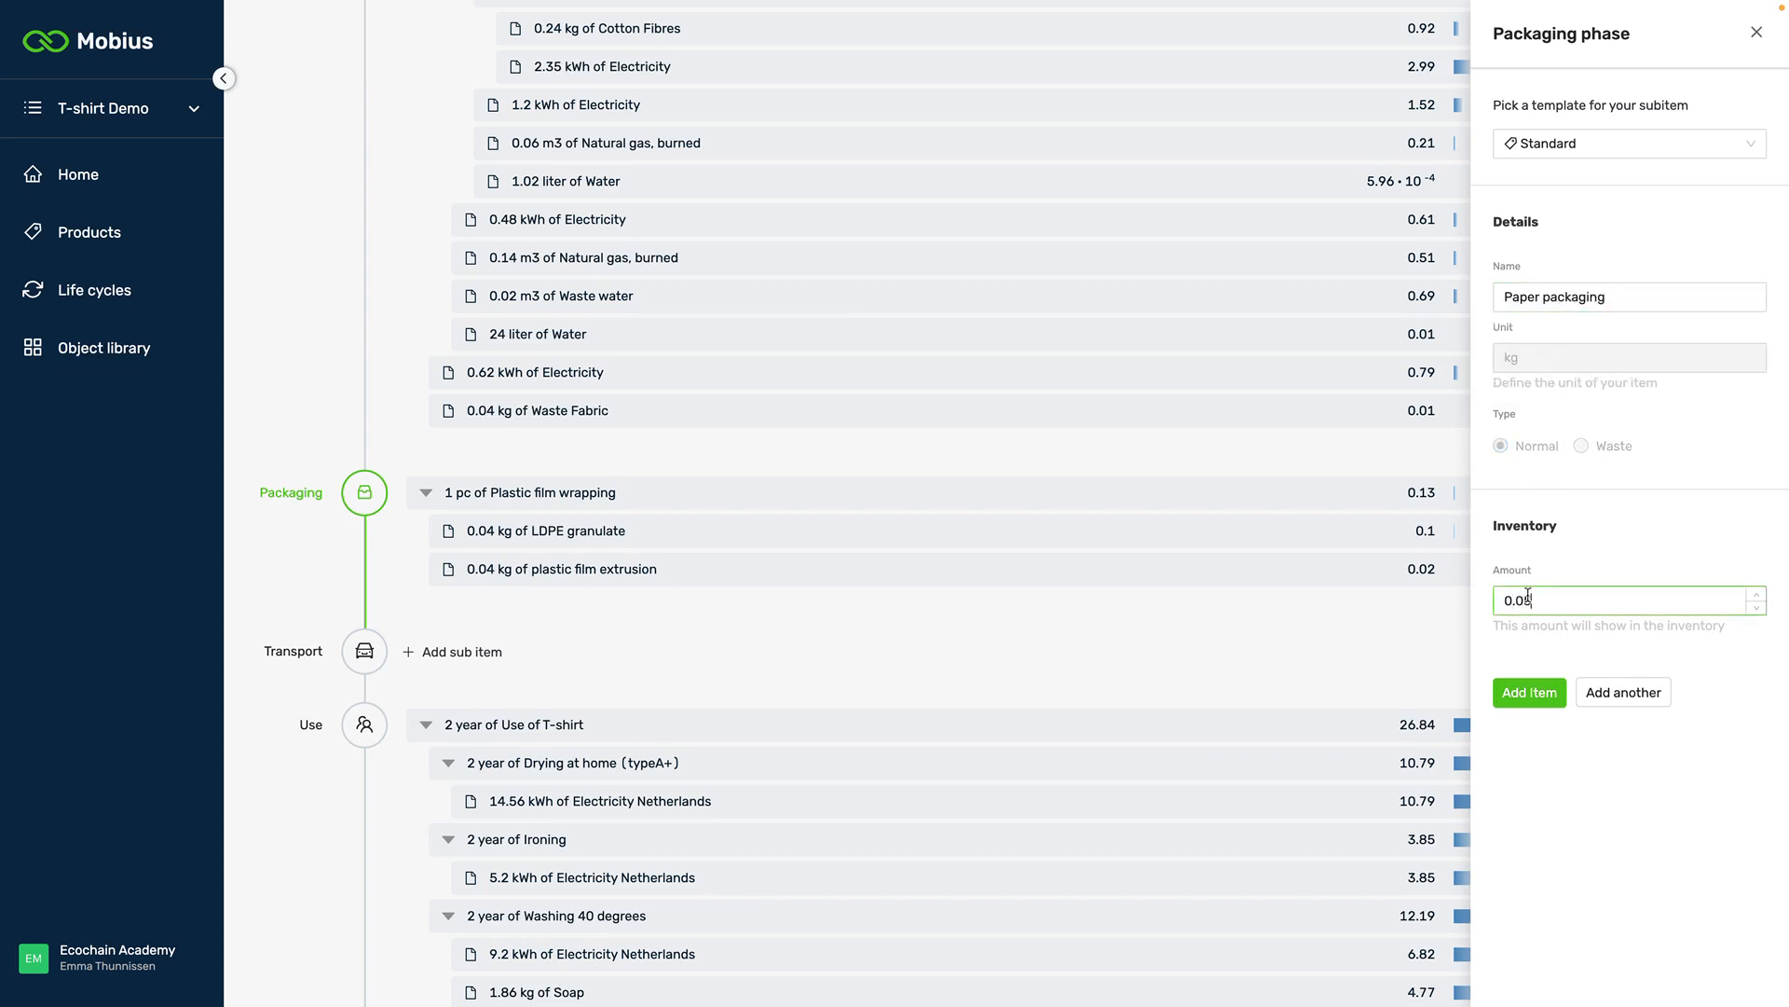
key(Return)
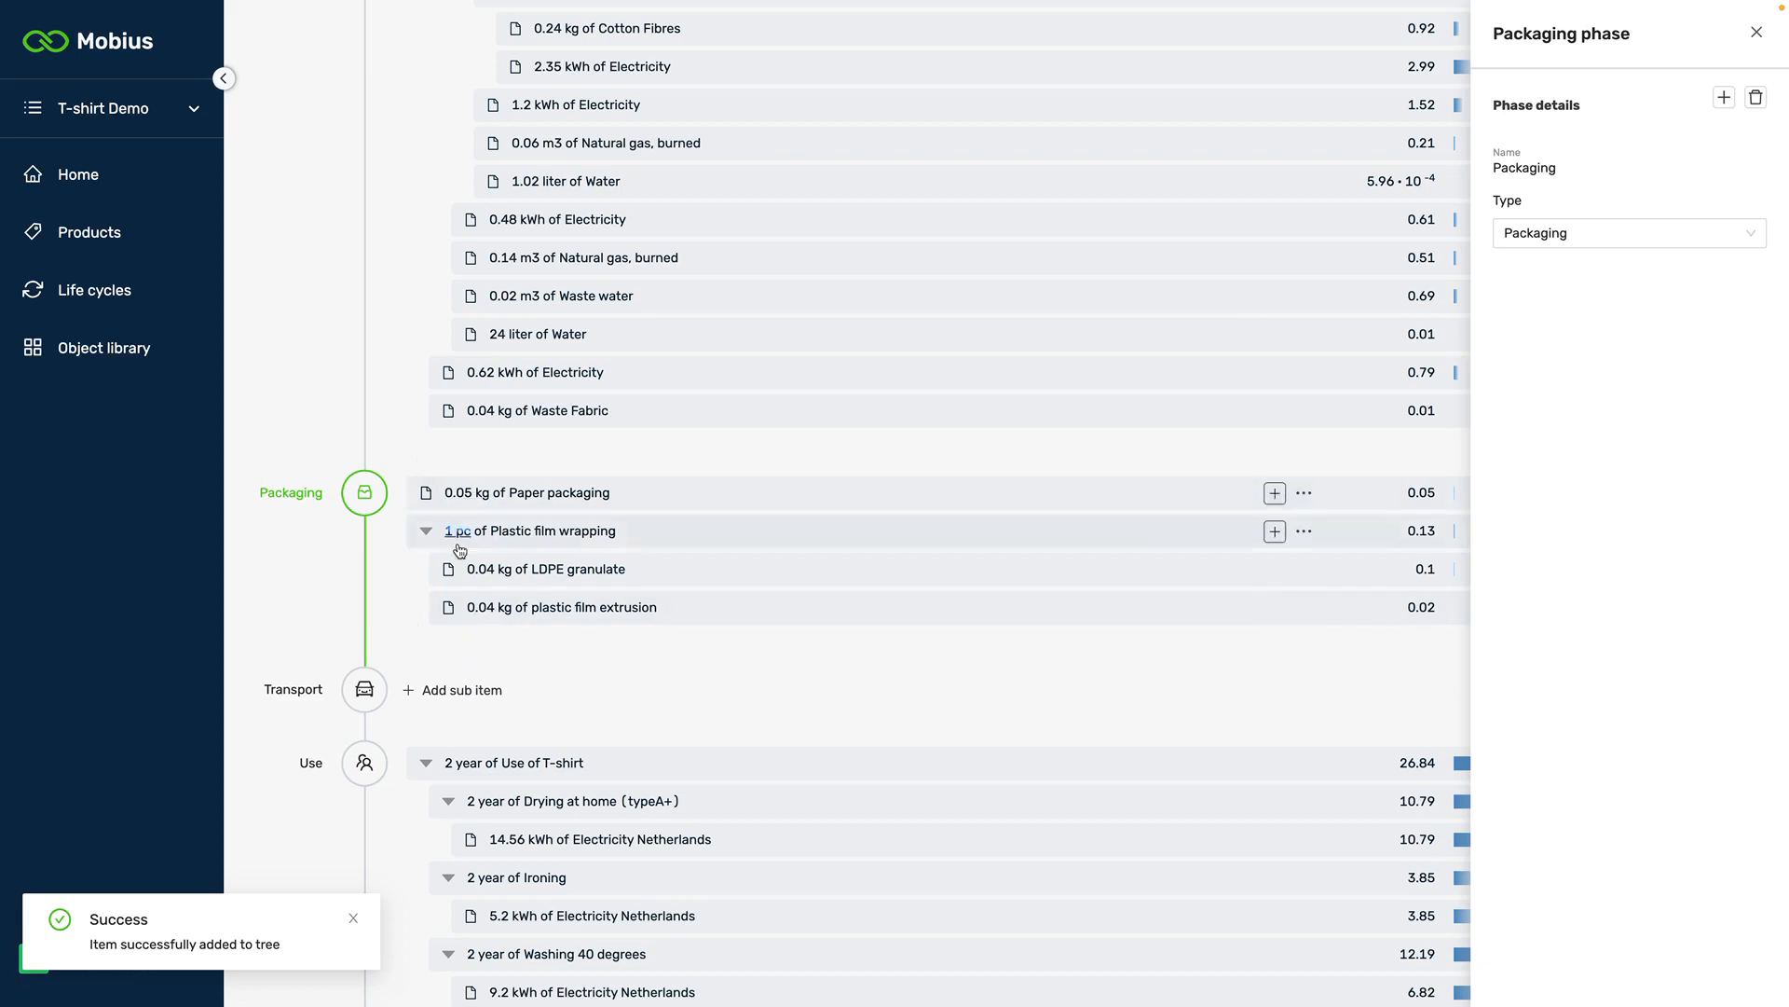
click(425, 531)
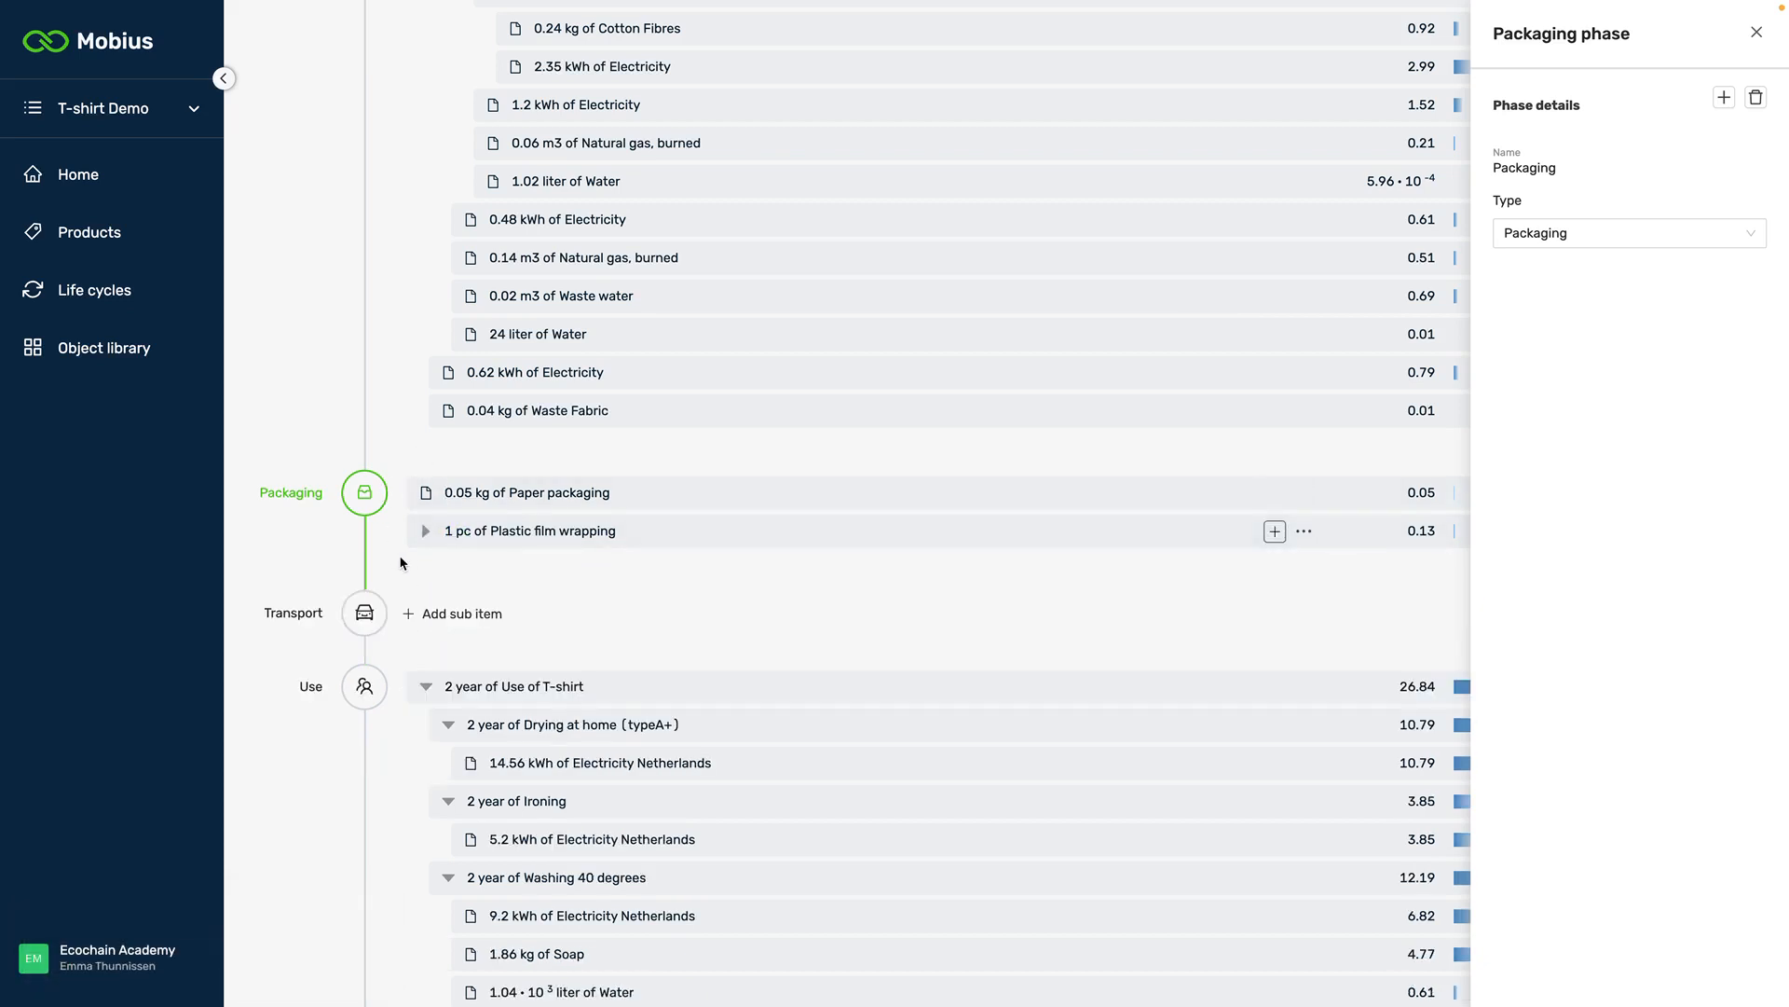
- Remove the empty Transport phase from the life cycle
scroll(410, 568, up, 5)
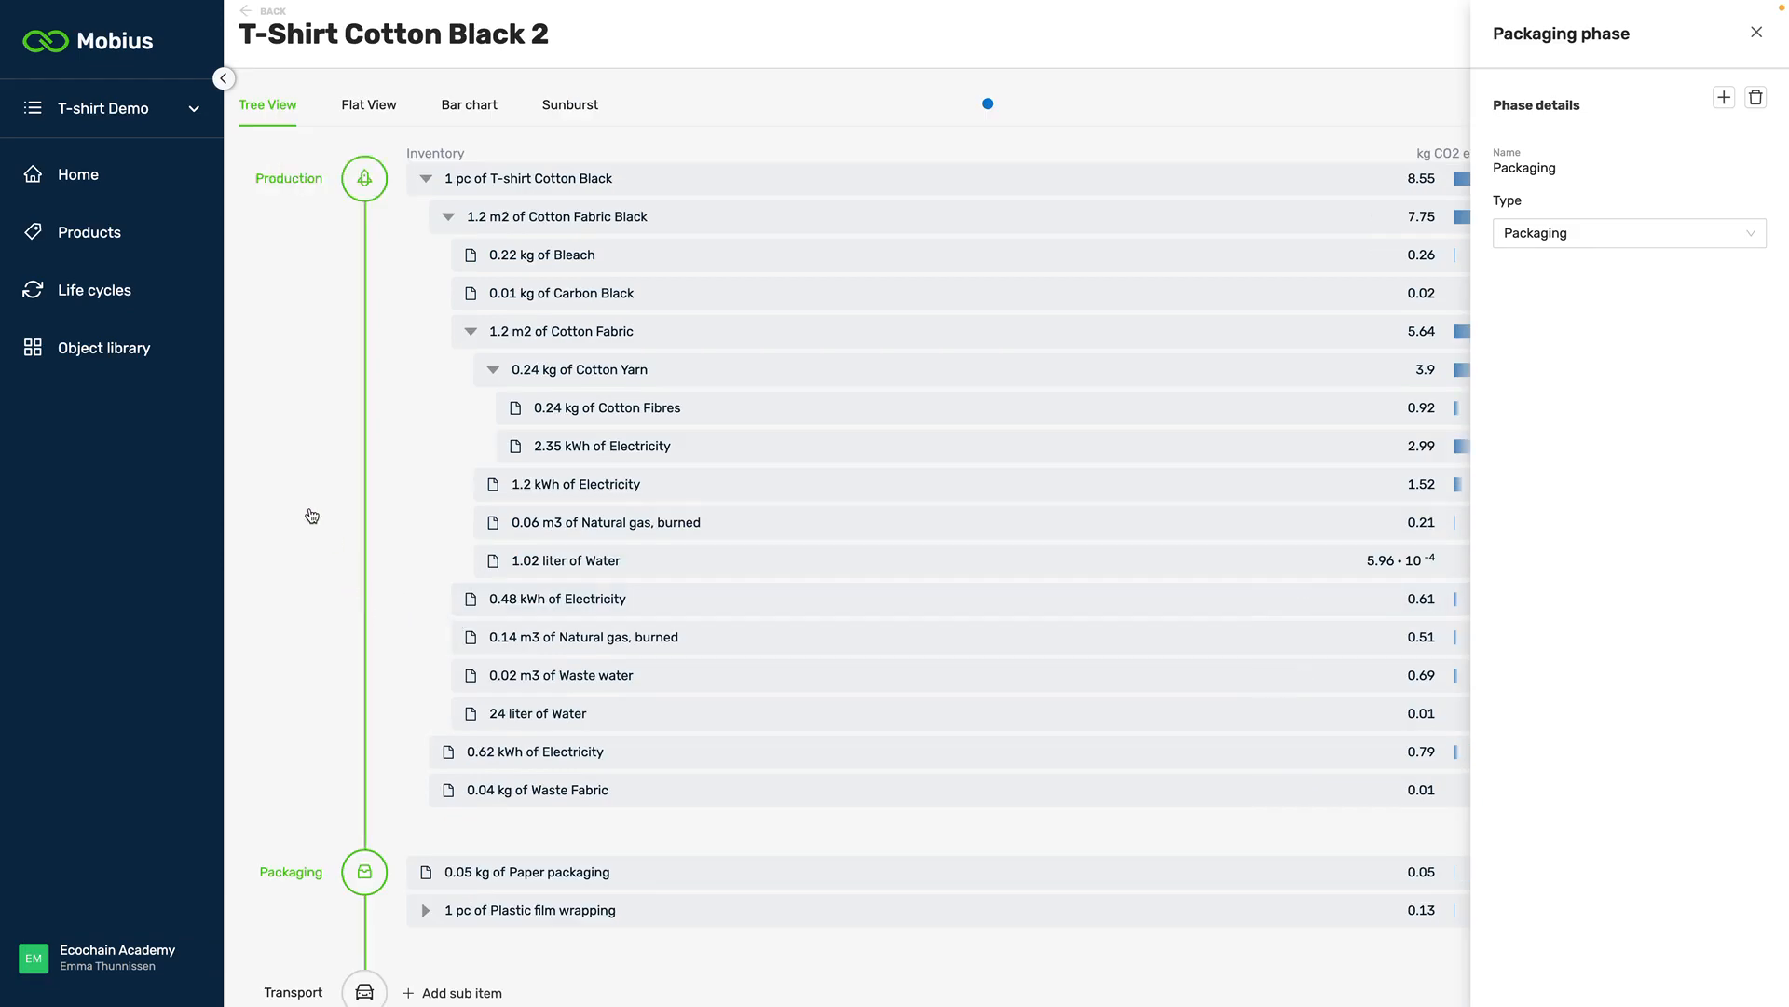
scroll(317, 506, down, 5)
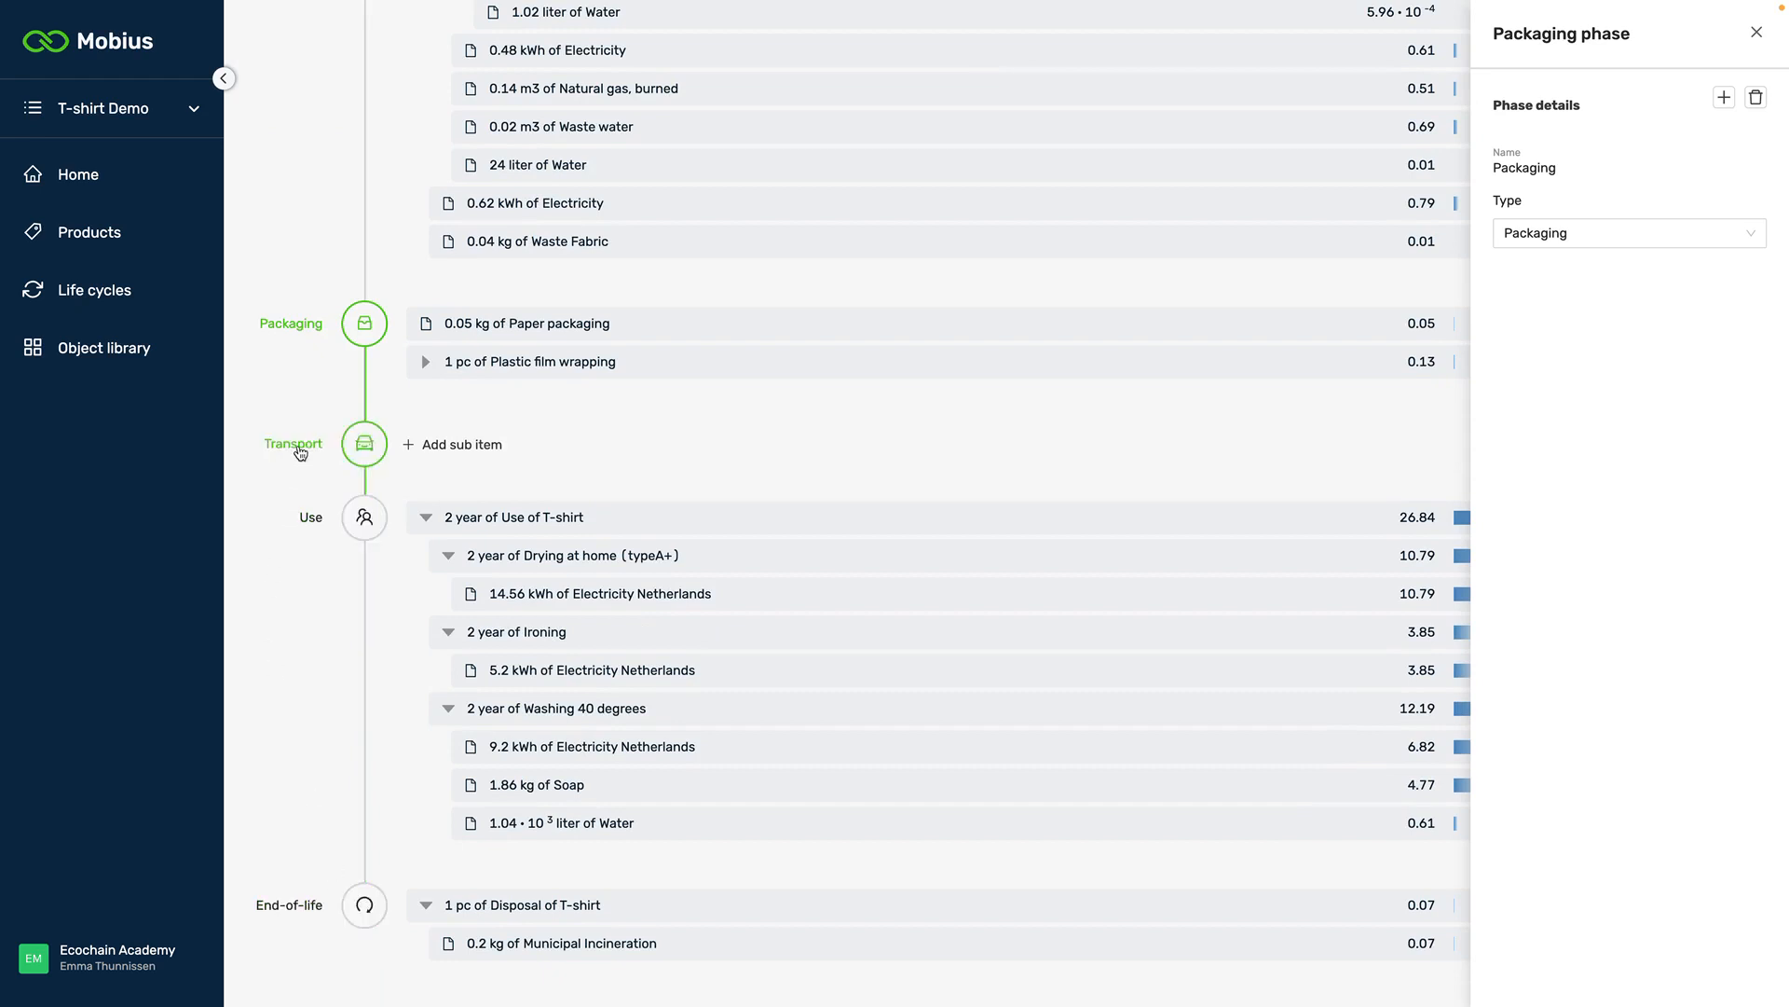
click(365, 451)
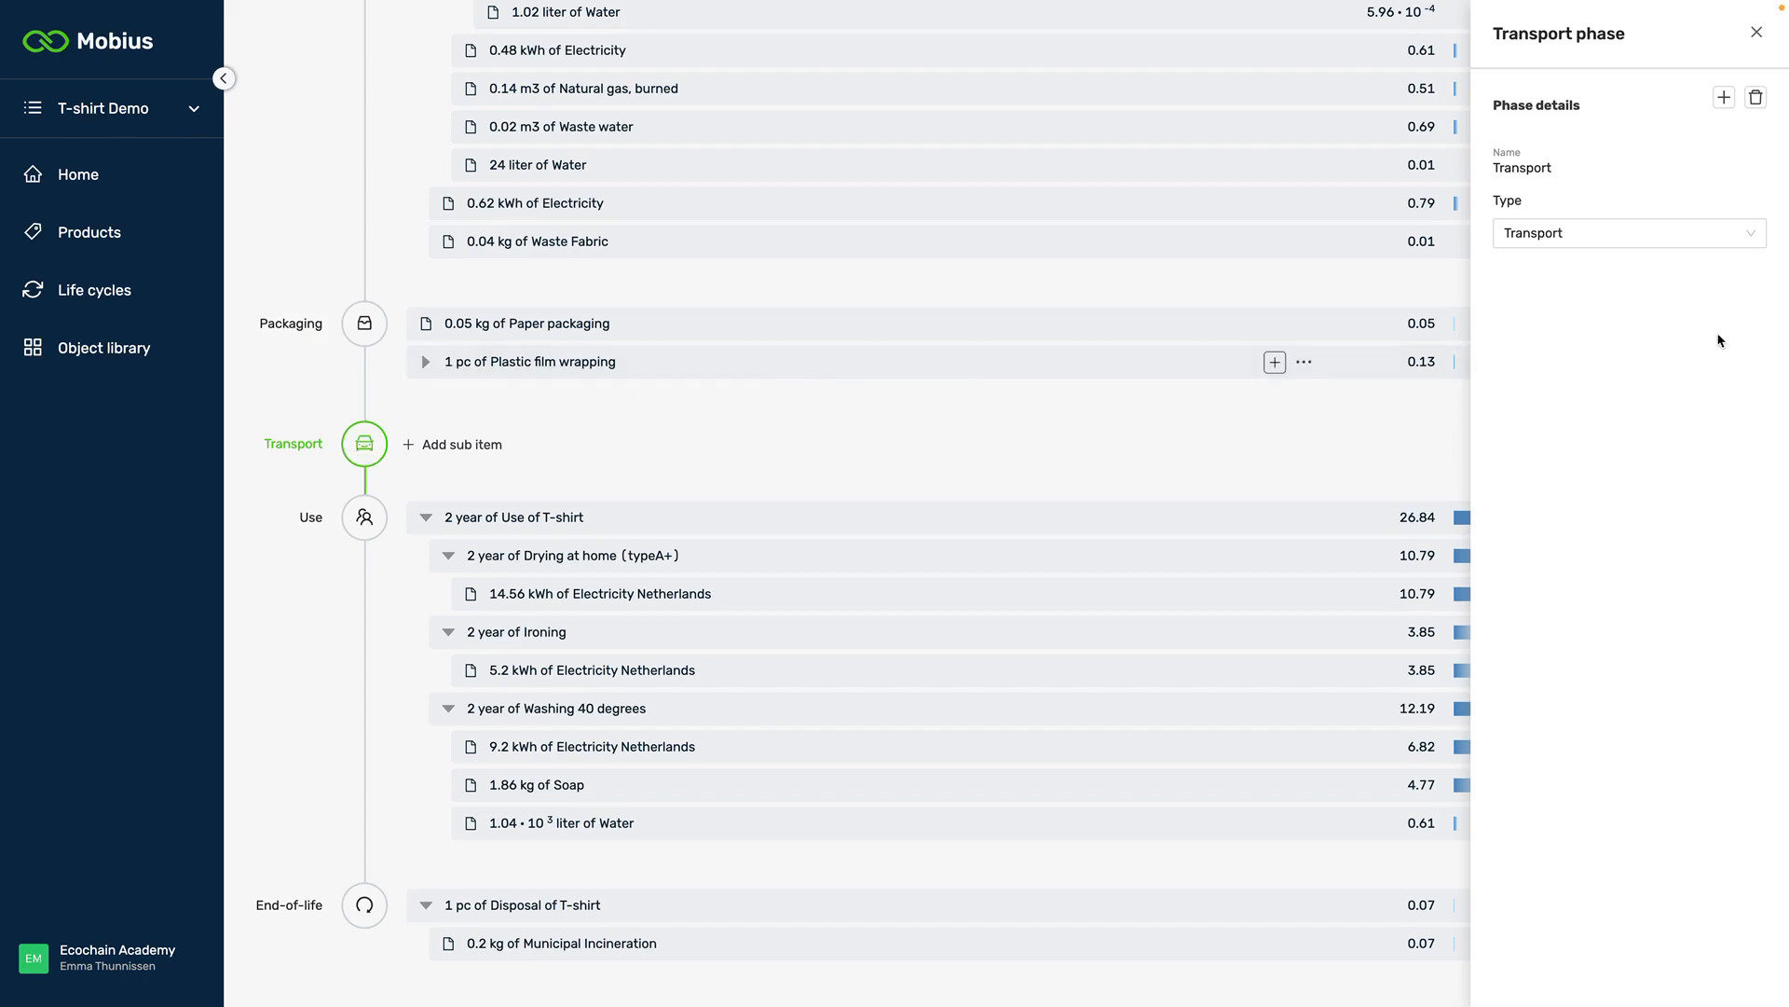
click(1758, 99)
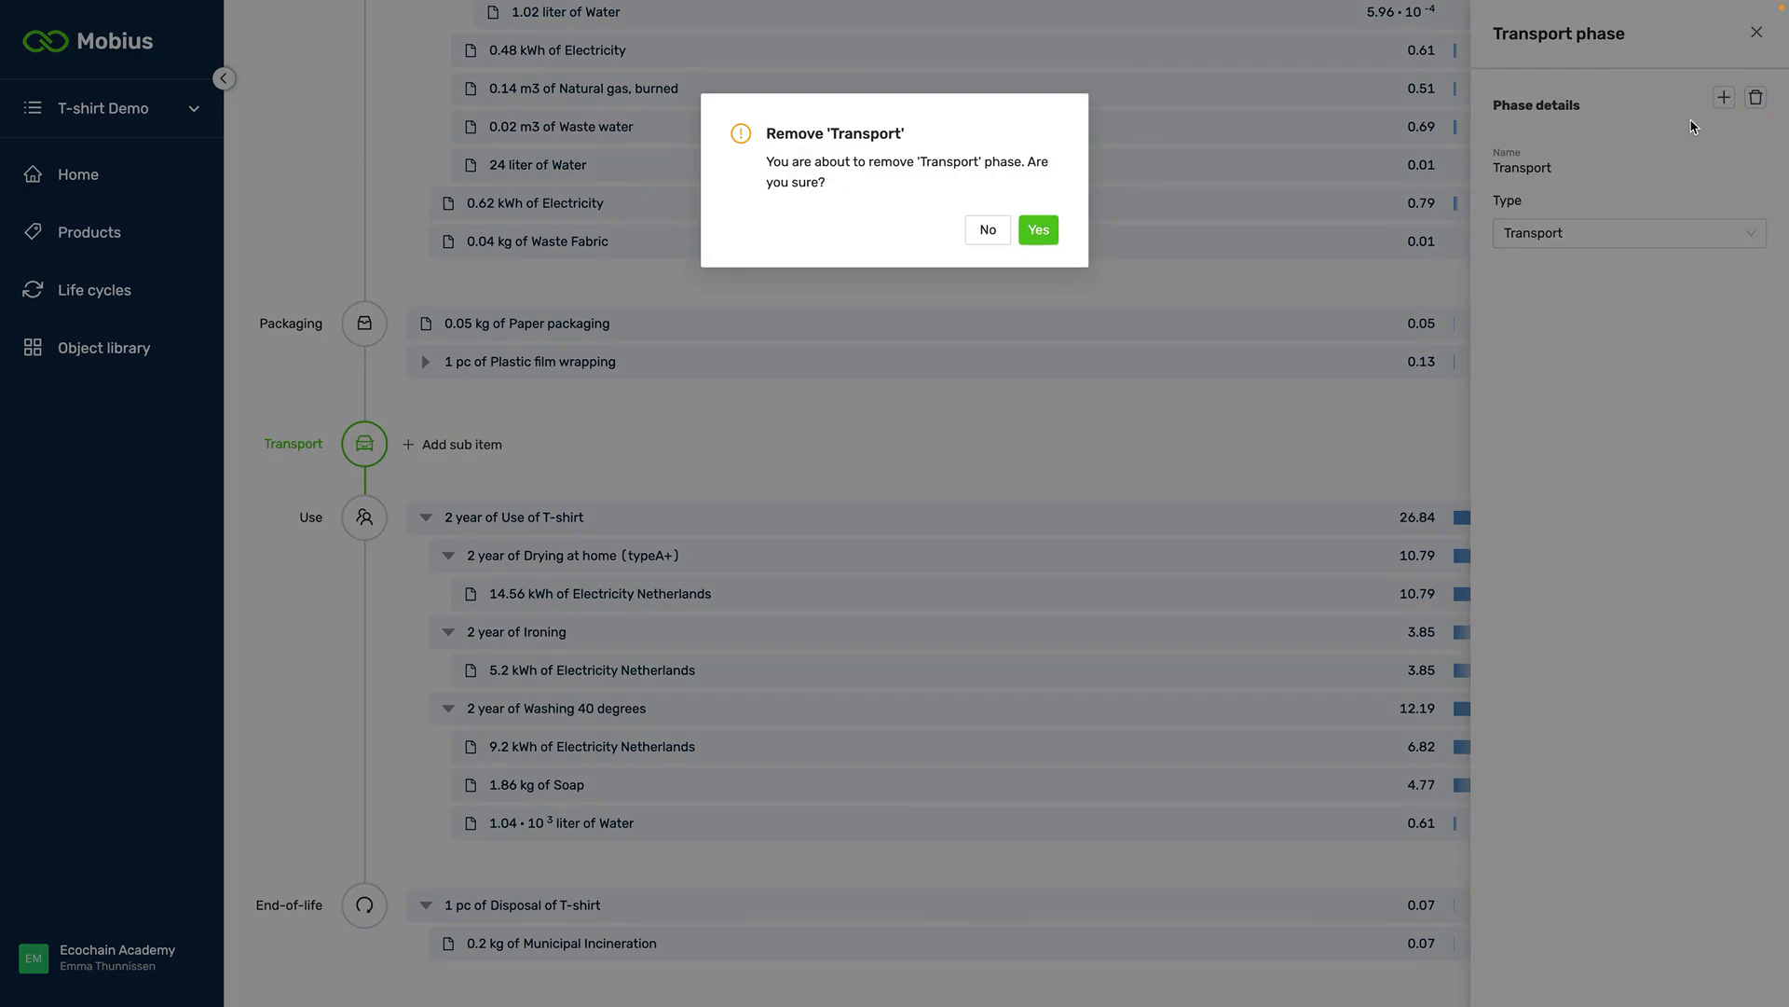
click(1038, 231)
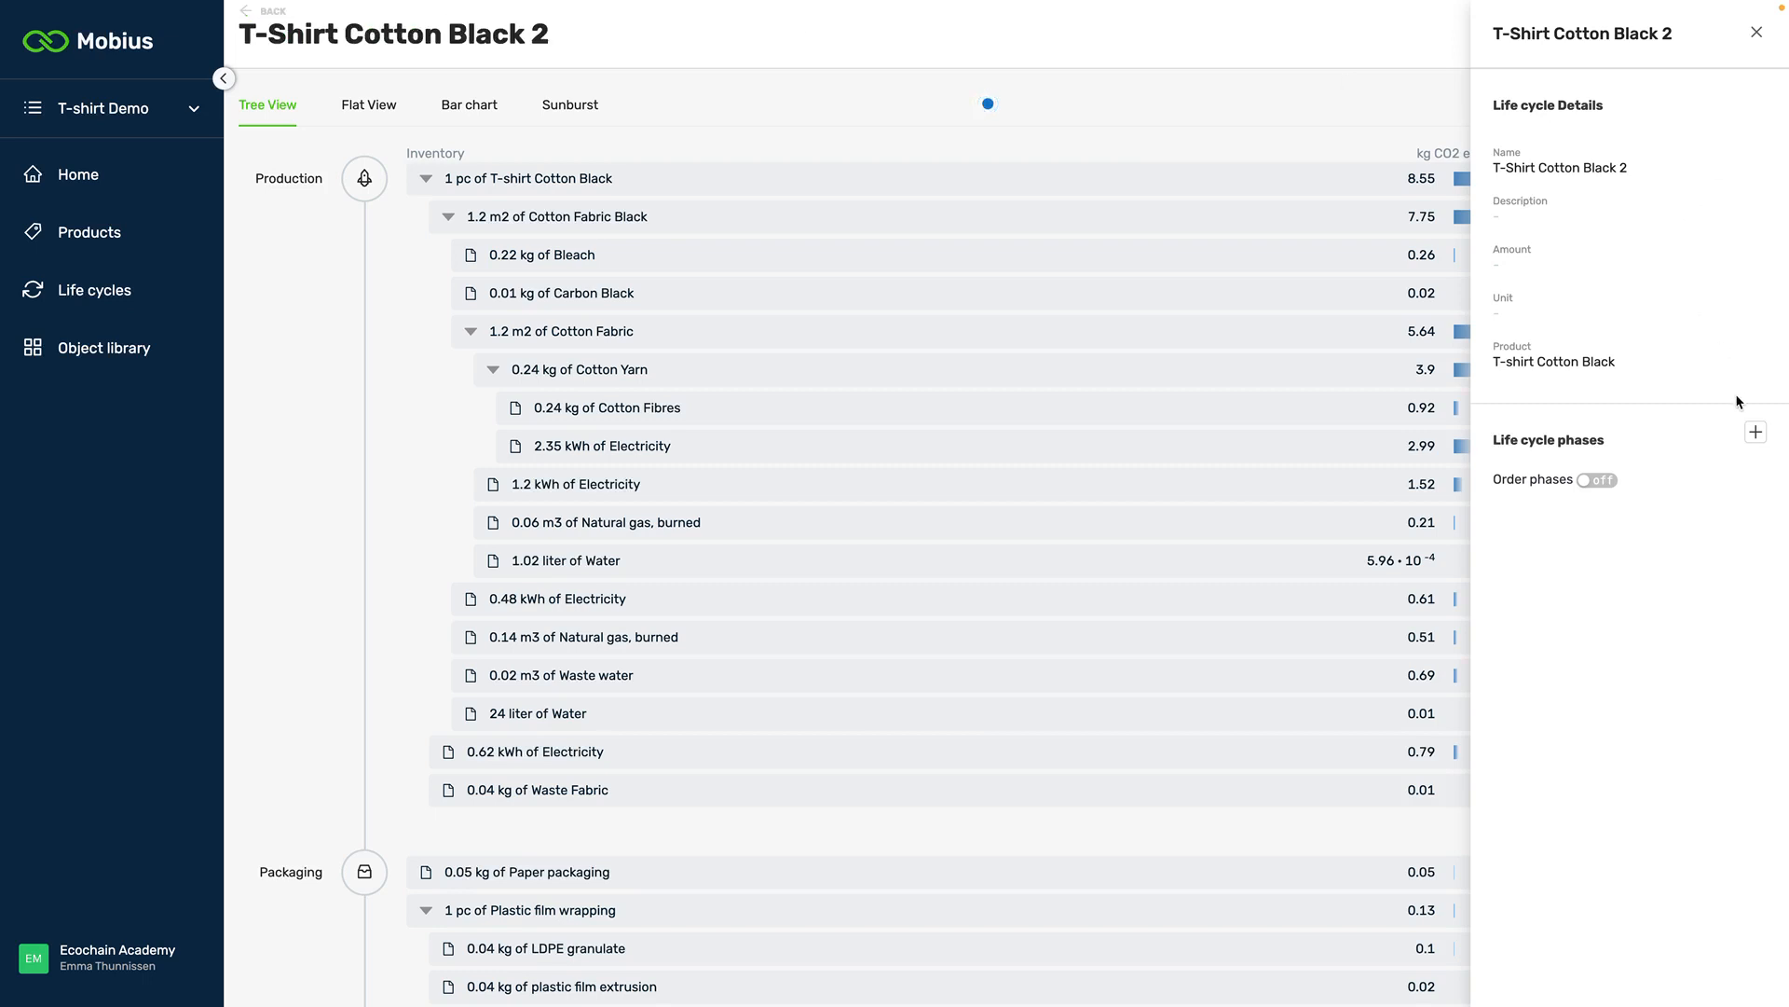
- Create a new life cycle phase named Maintenance with the type Maintenance
click(1754, 431)
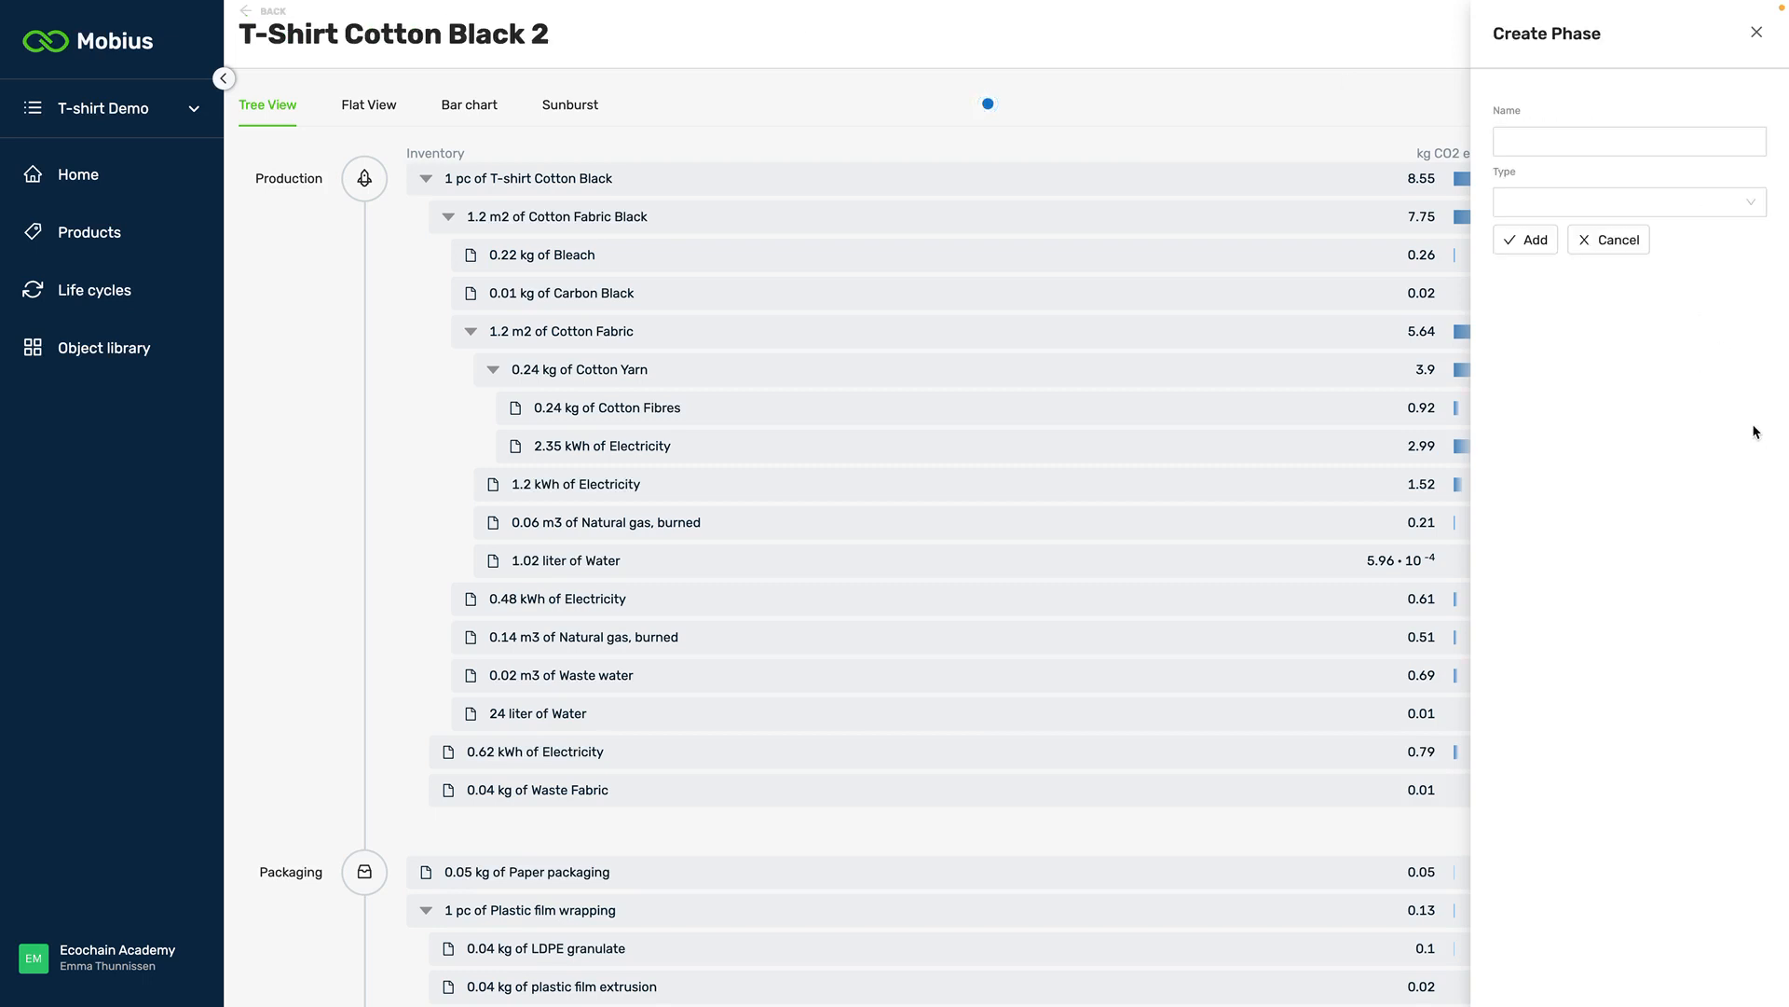
click(1593, 142)
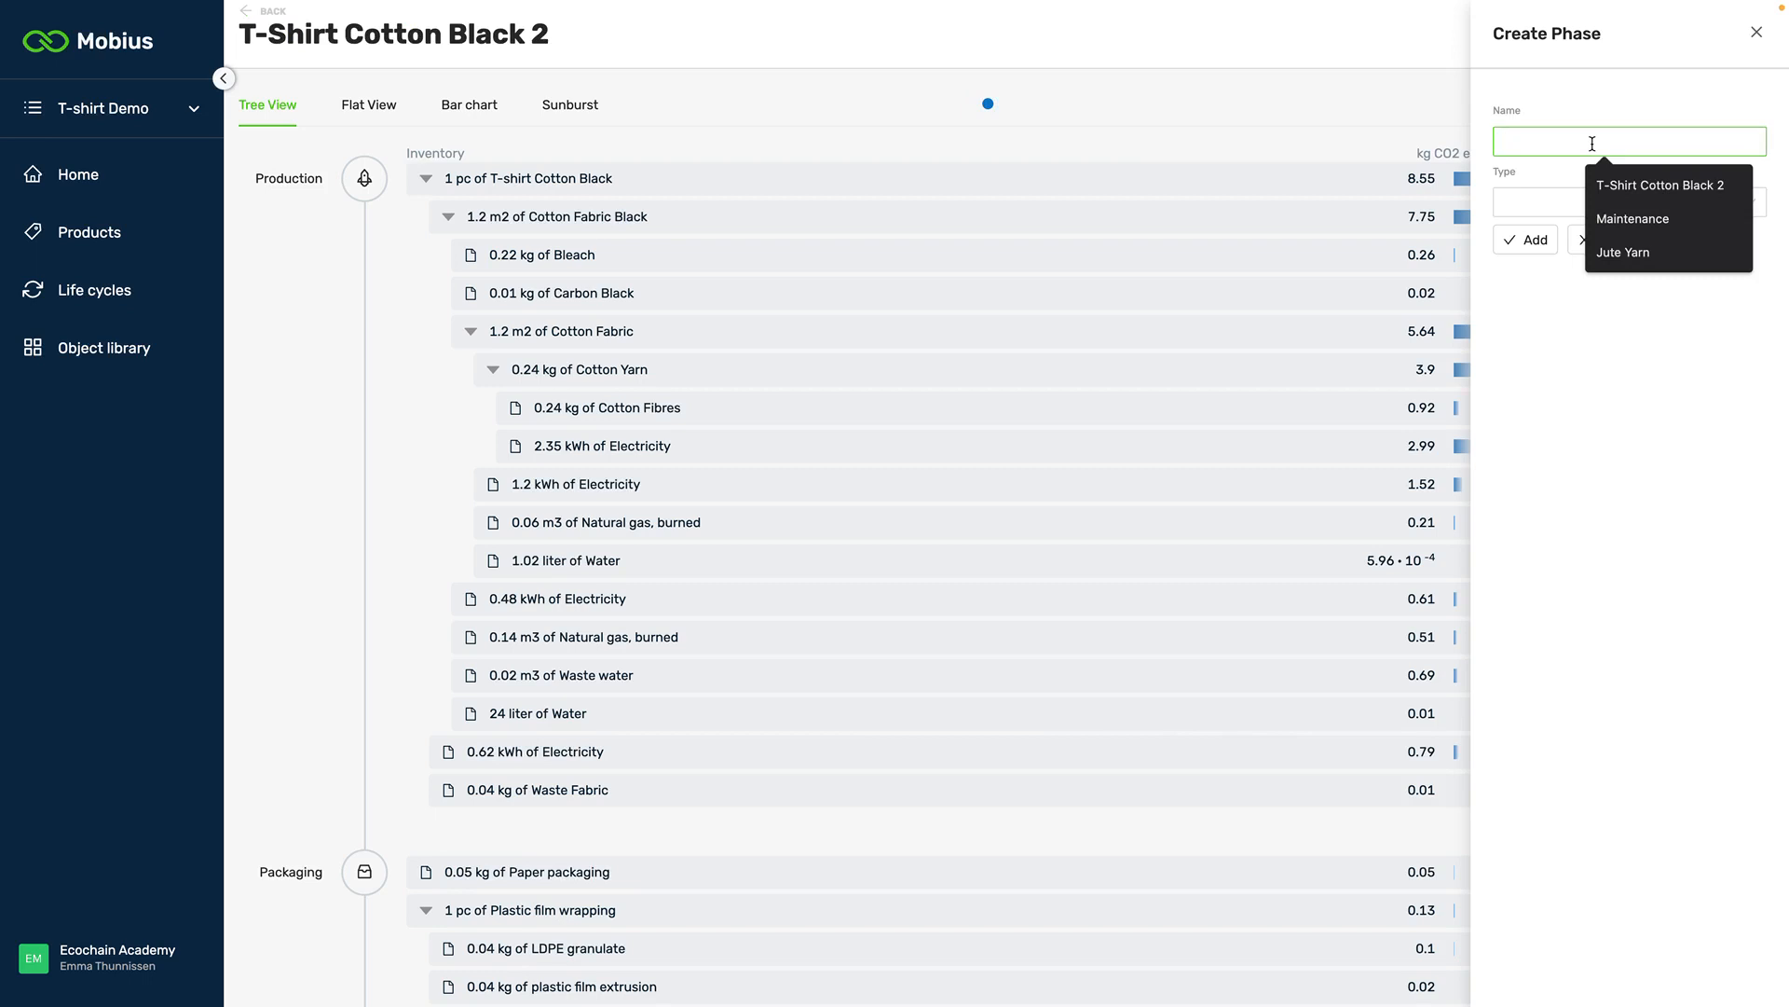
text(M)
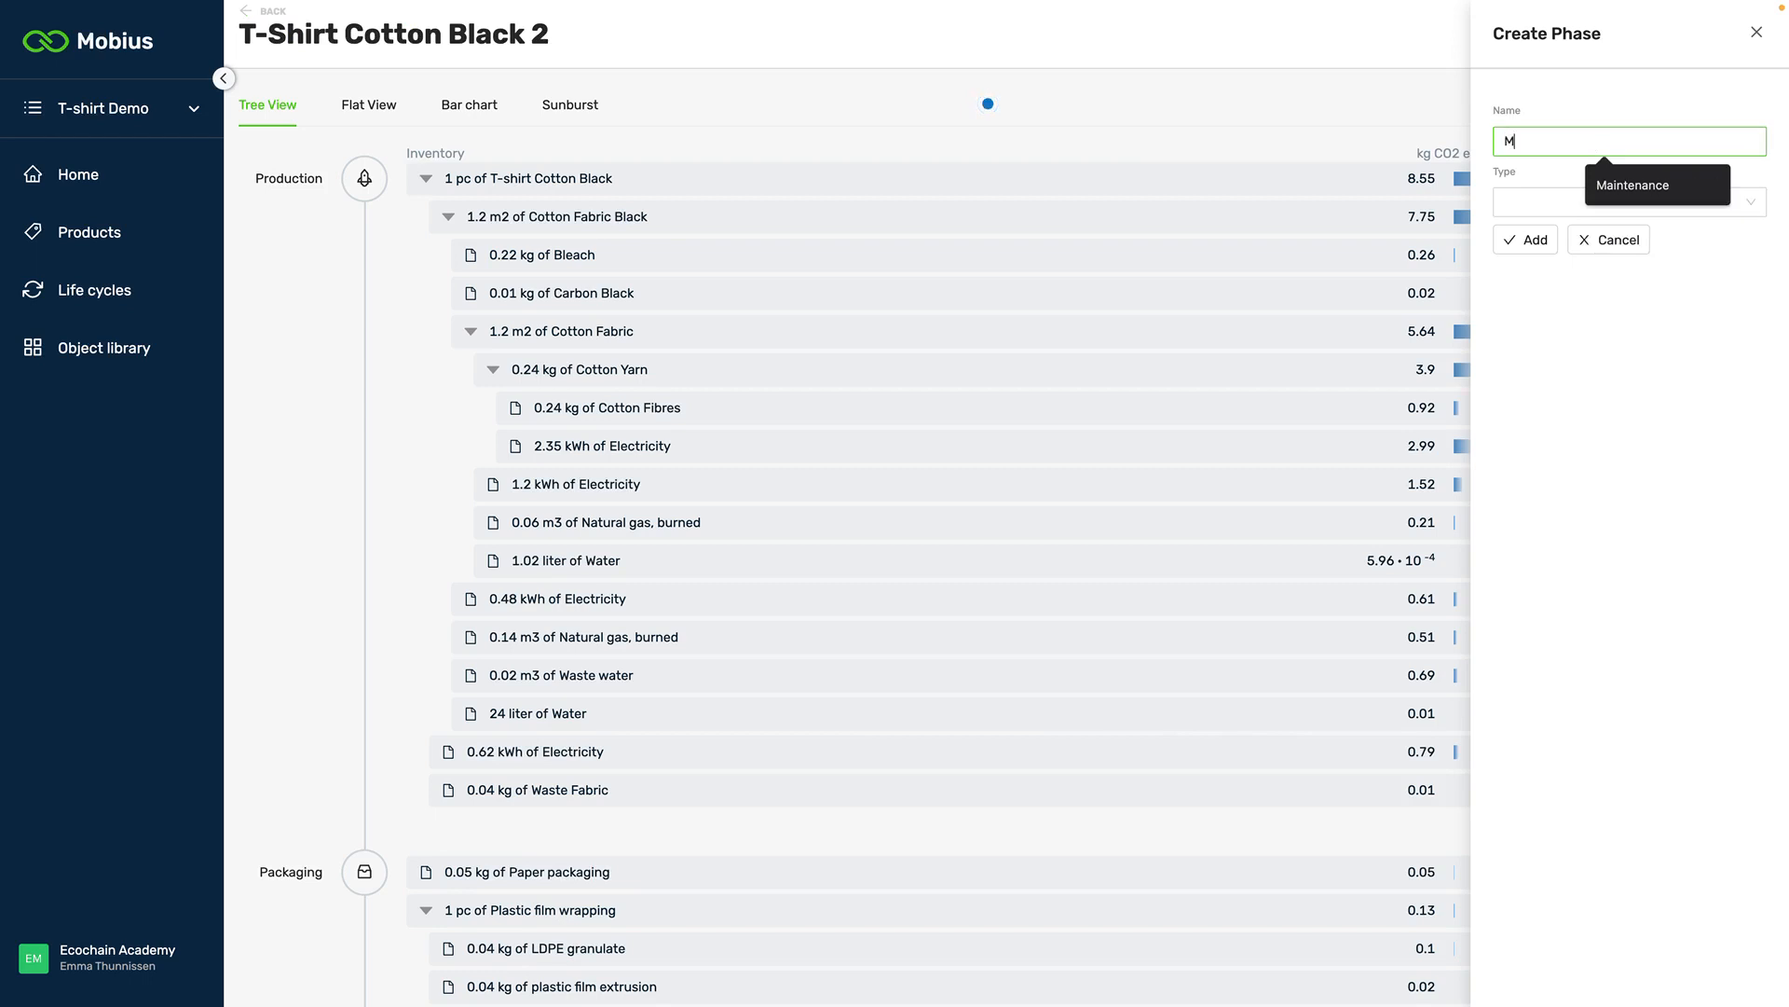
text(aintenance)
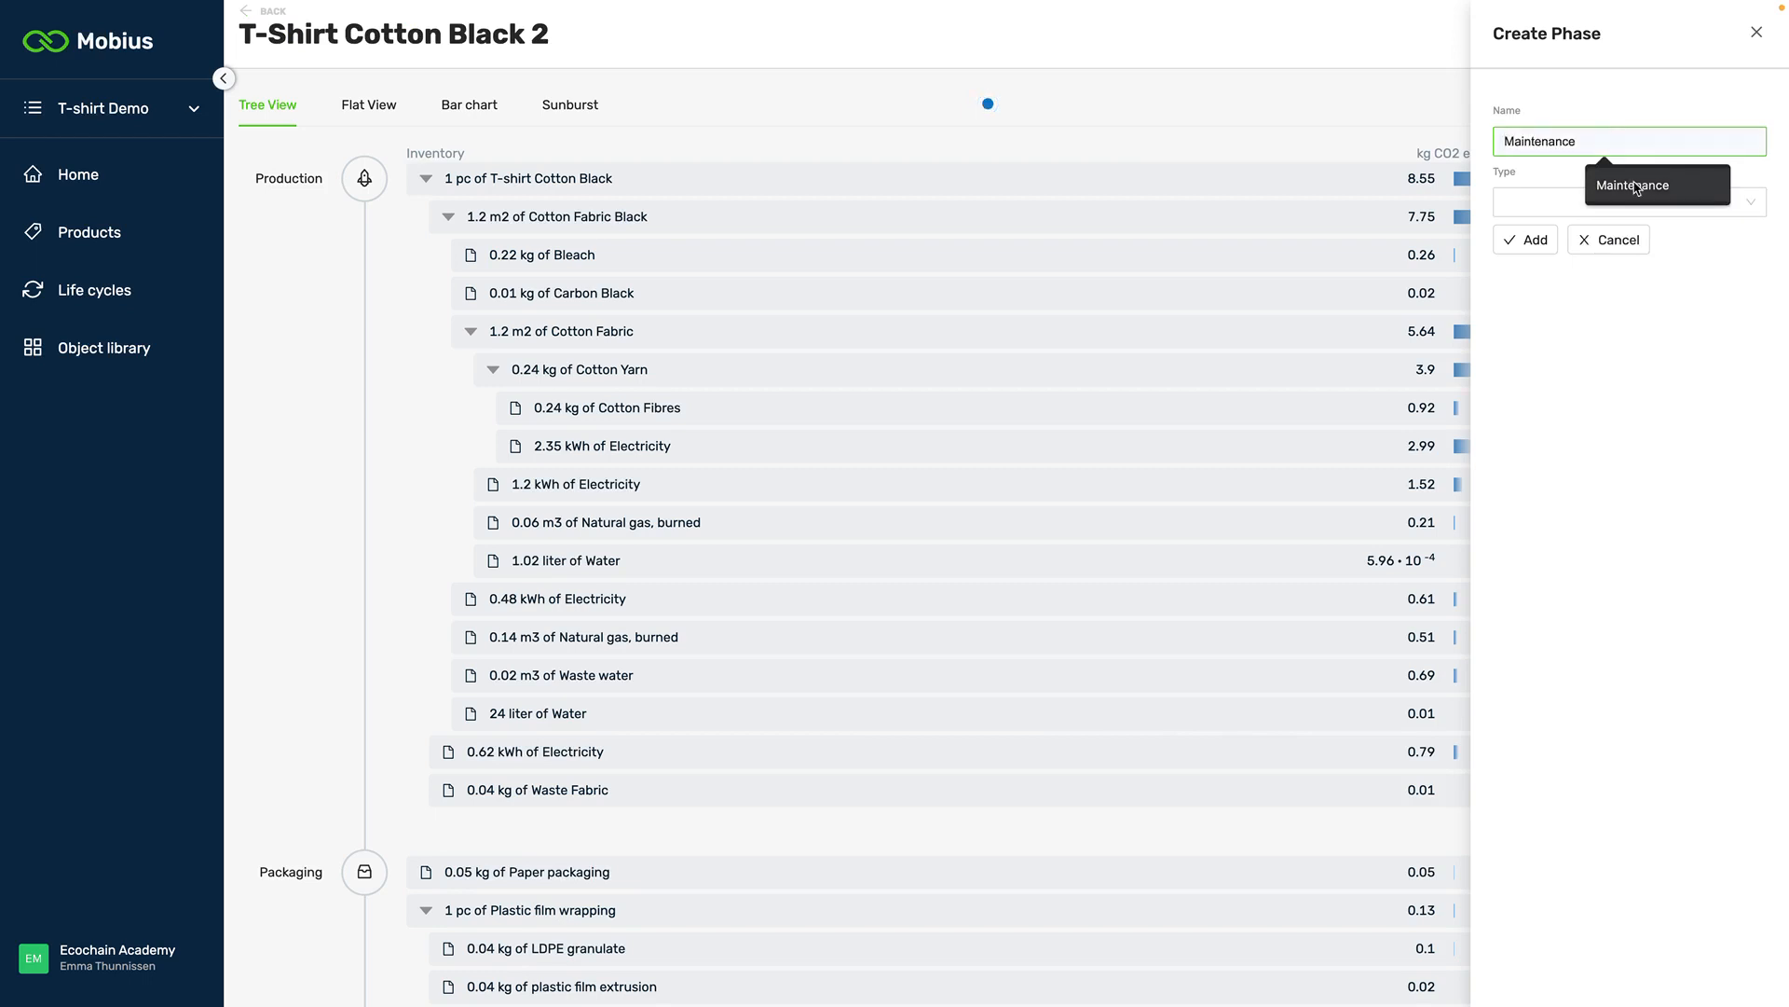
click(1633, 185)
click(1535, 200)
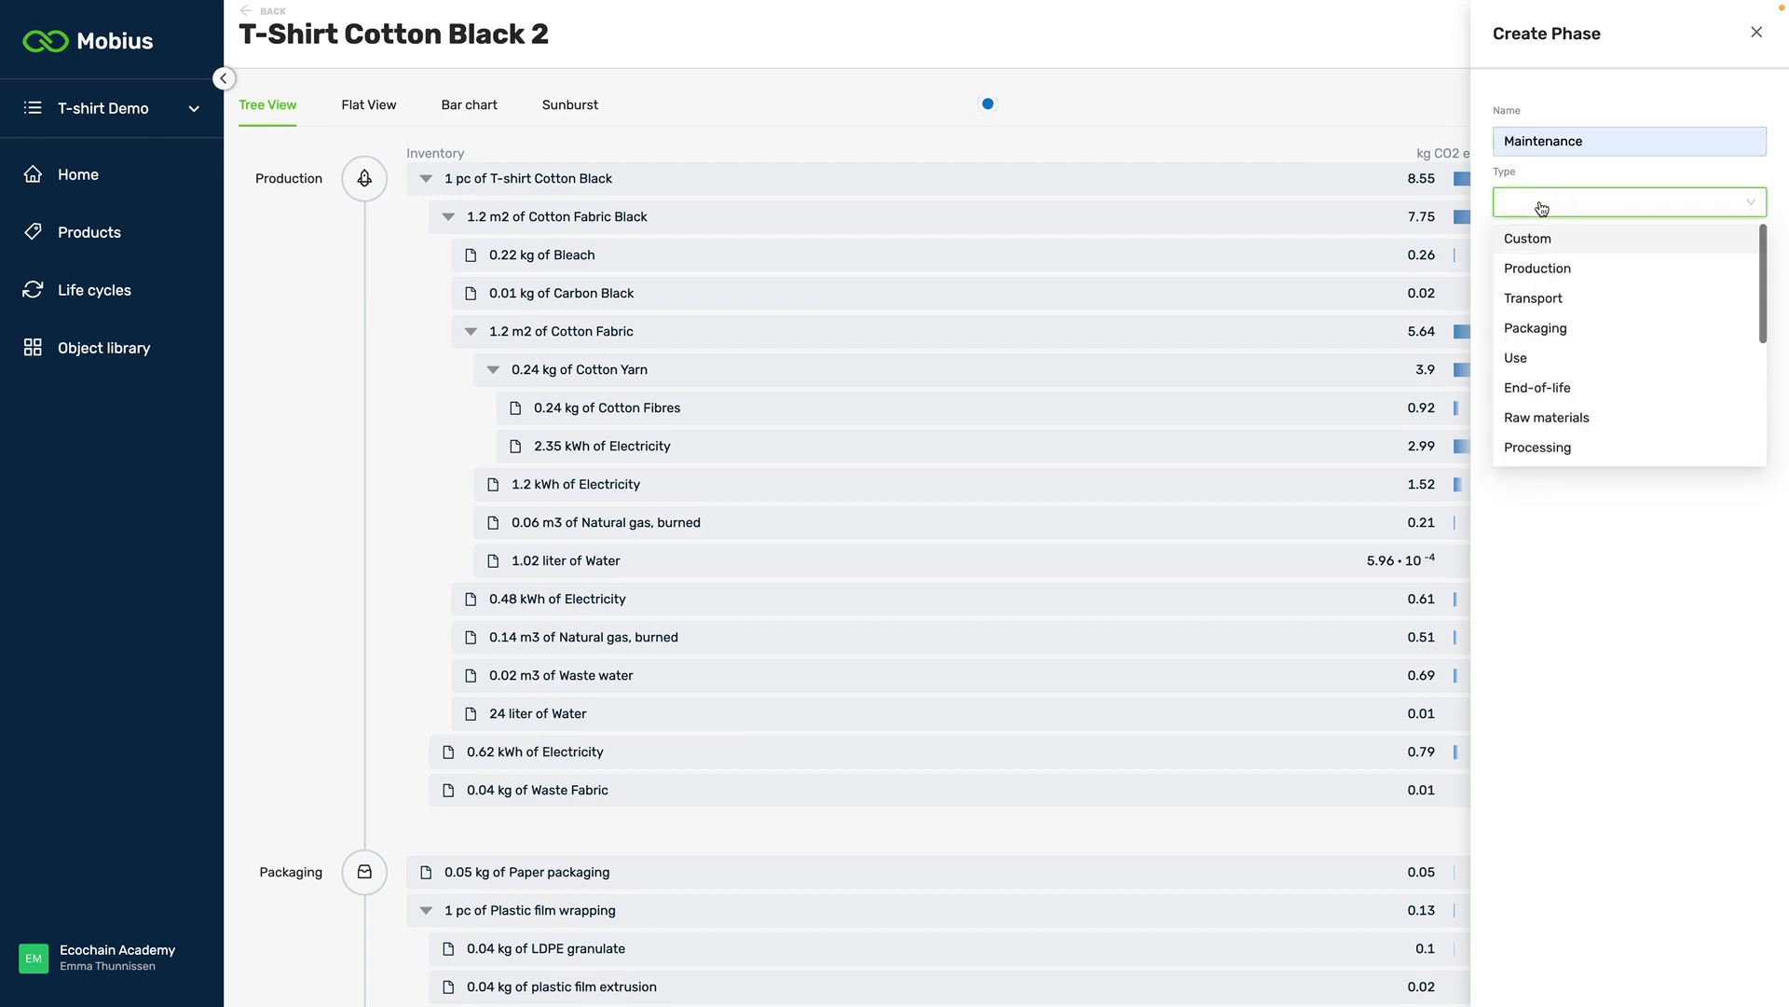
scroll(1608, 372, down, 1)
click(1543, 447)
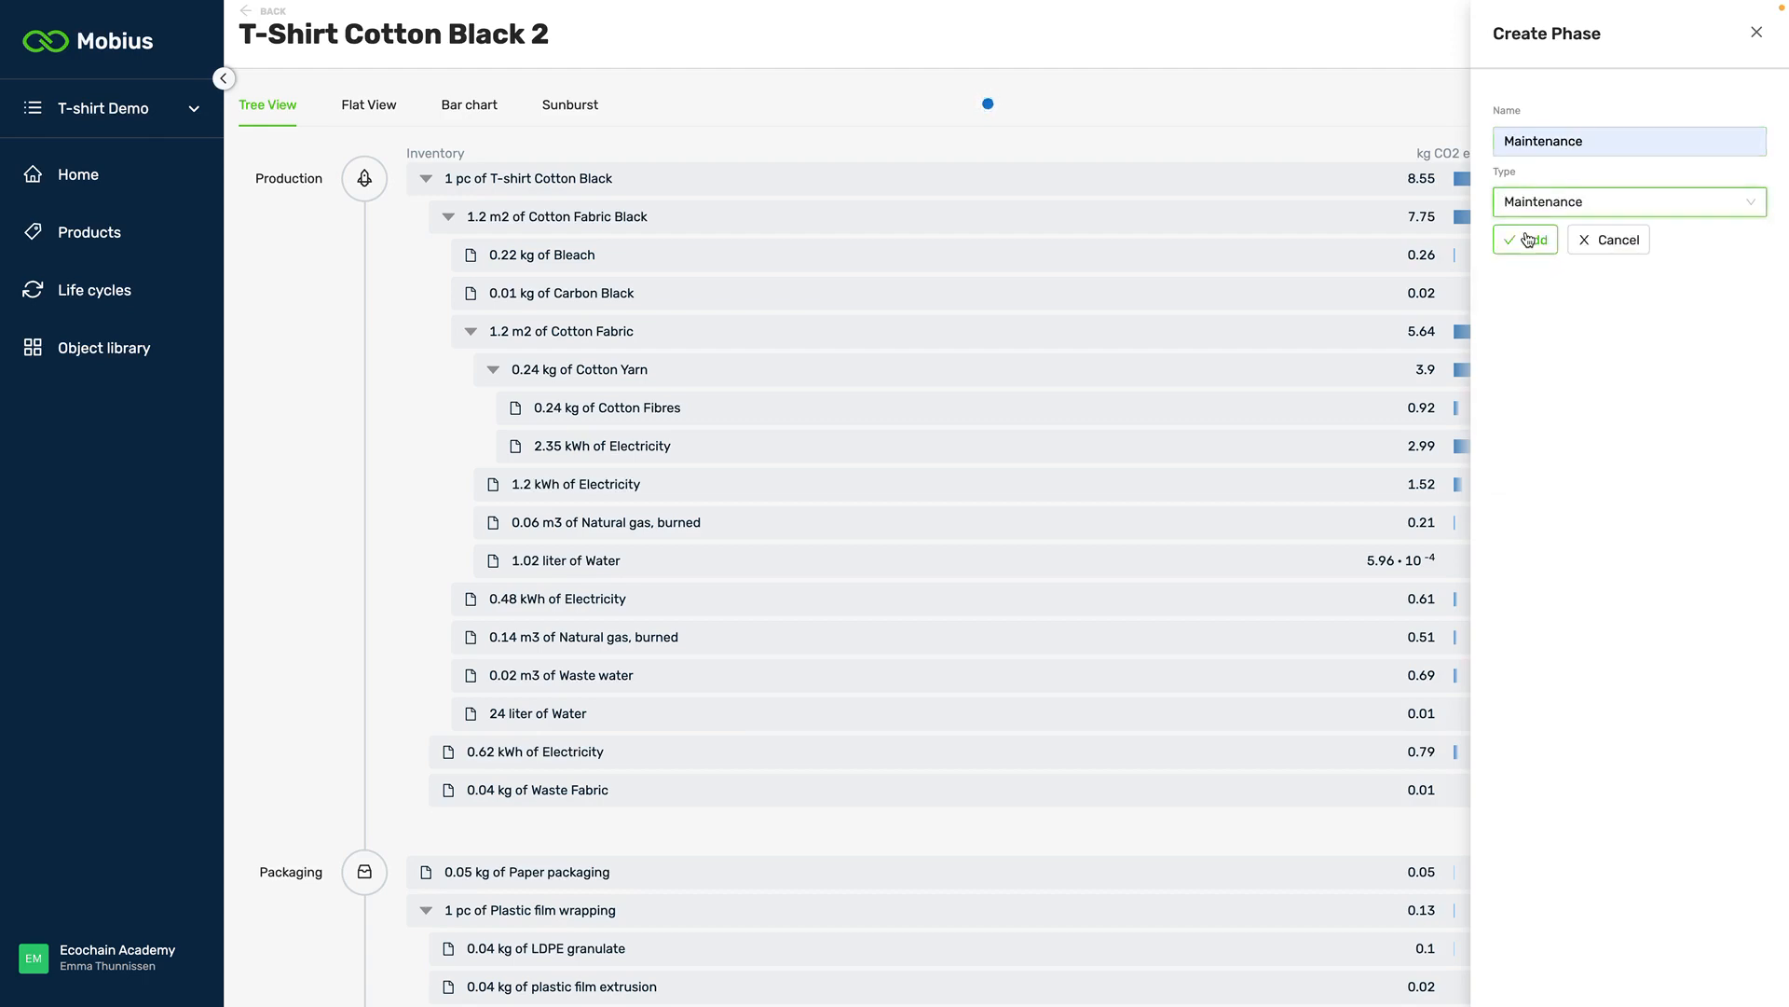
click(1528, 239)
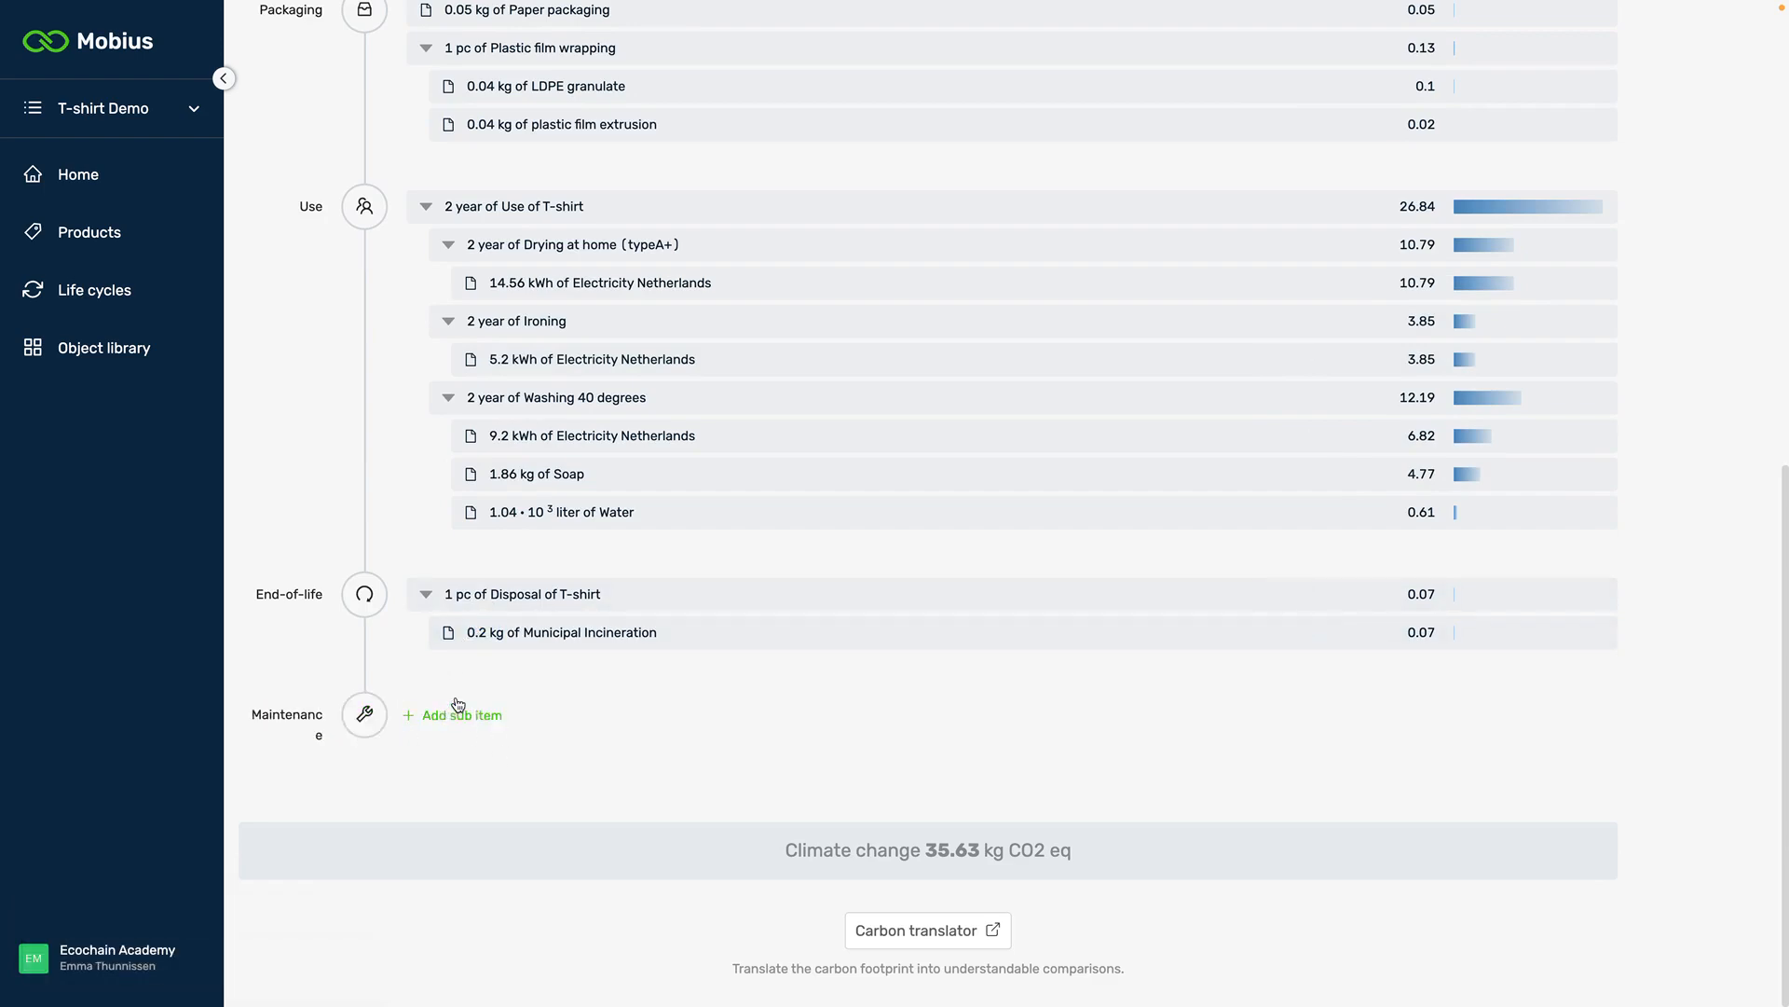
- Reorder the life cycle phases so that Maintenance sits between Use and End-of-life, and turn phase ordering off again
scroll(580, 746, up, 10)
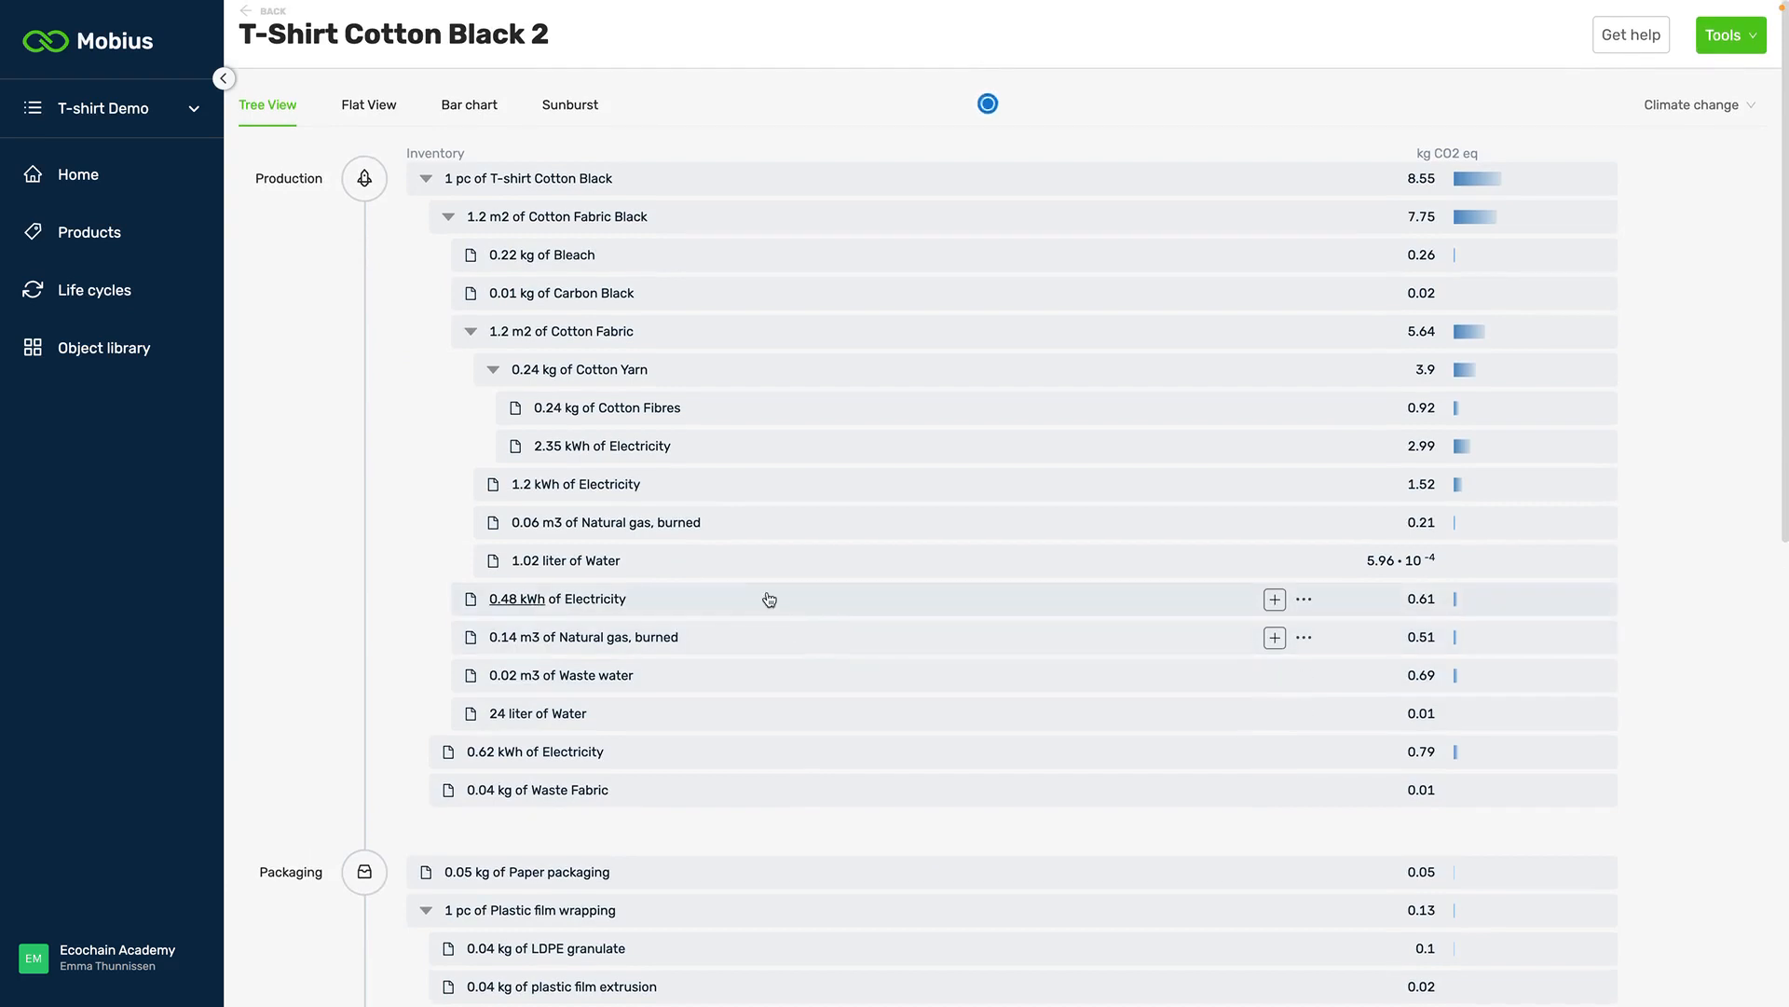
click(408, 47)
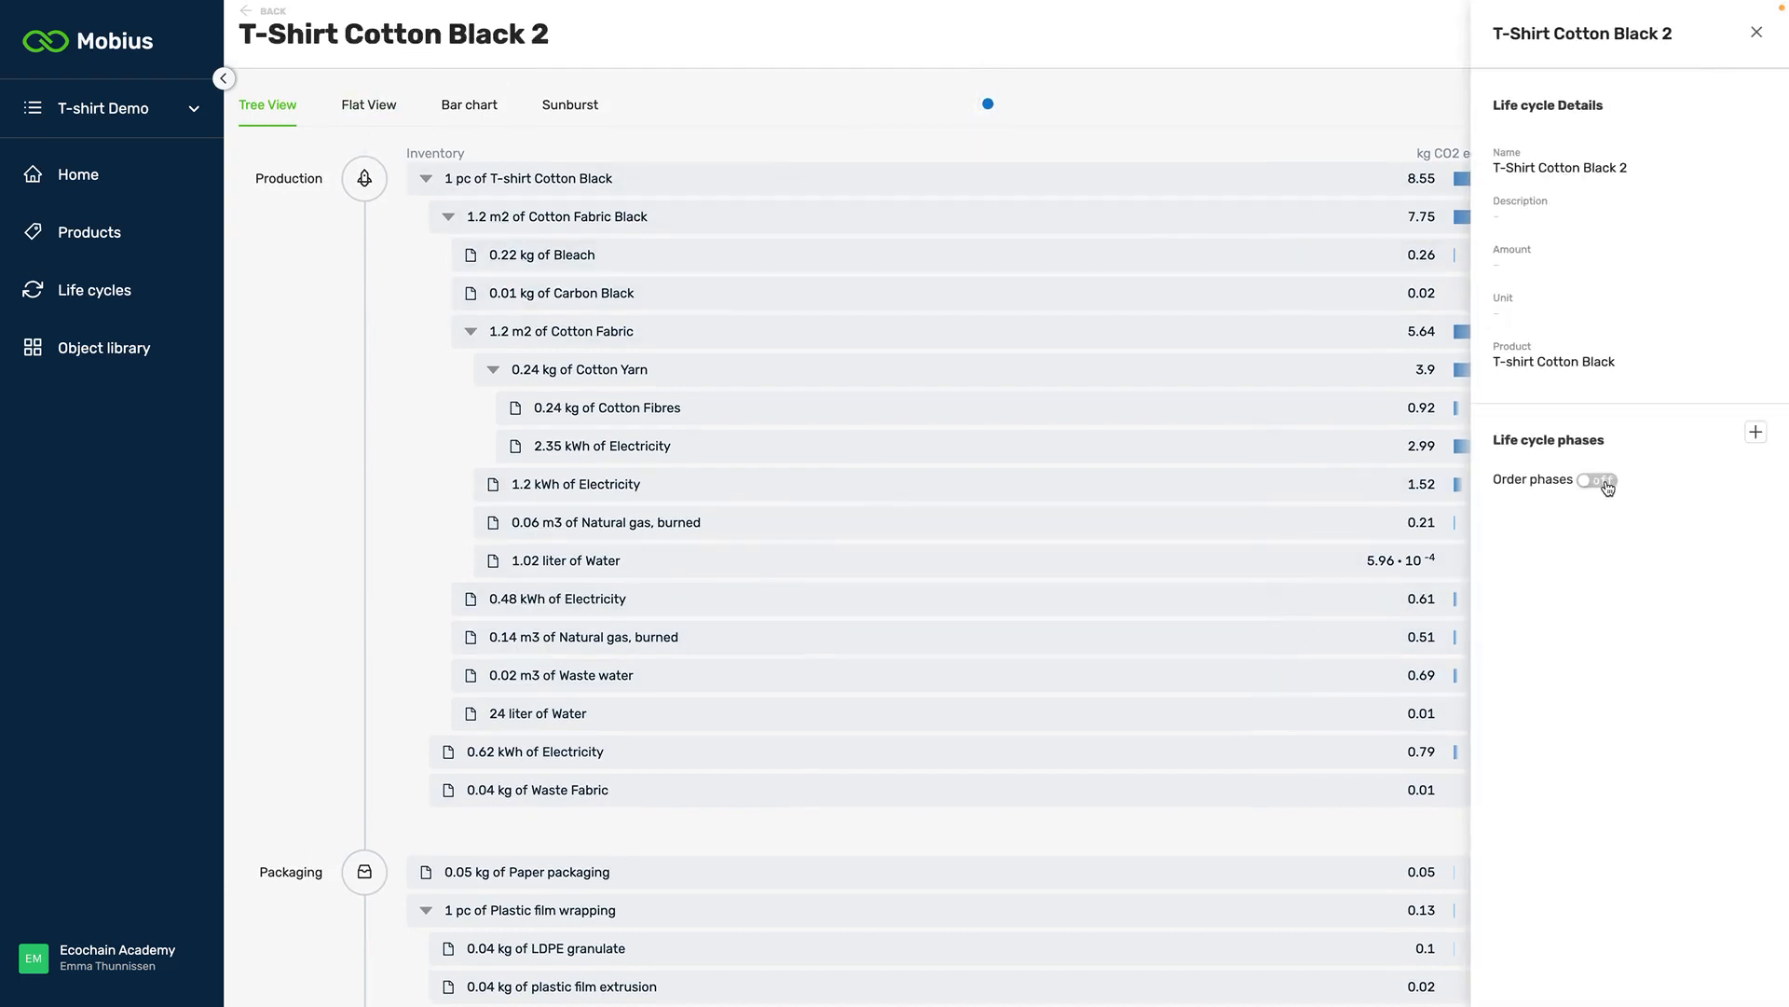
click(1605, 481)
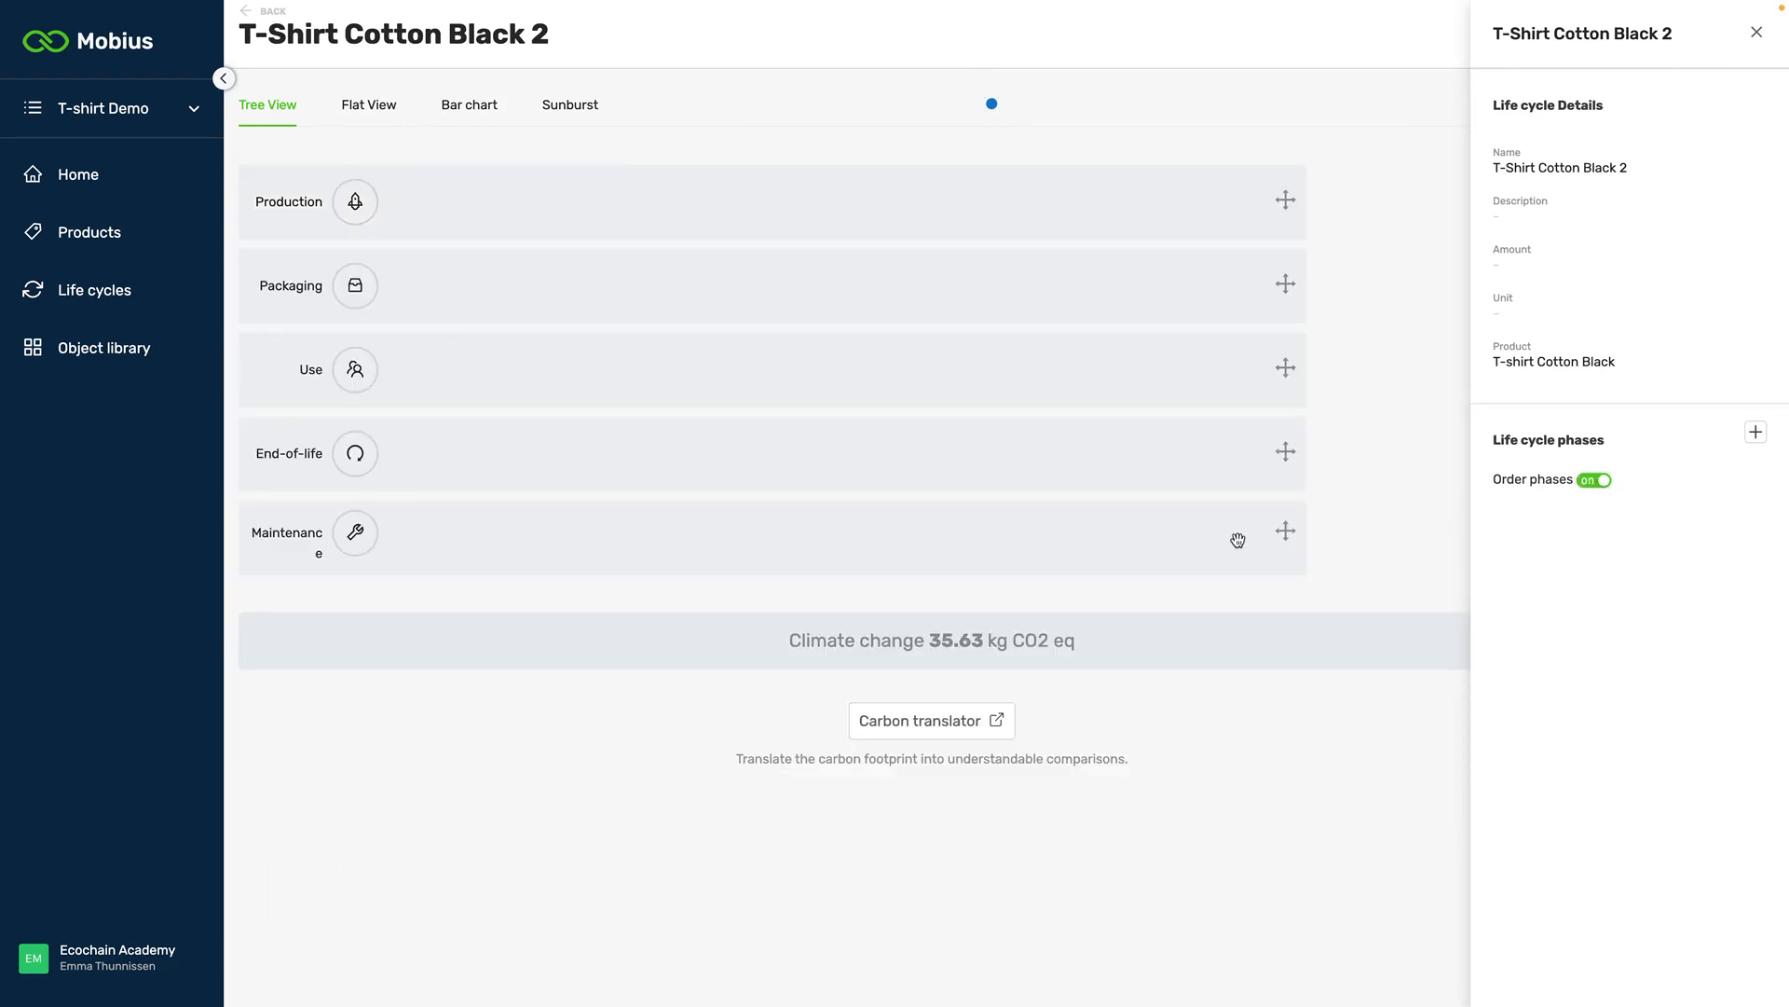
drag(1234, 535, 1238, 444)
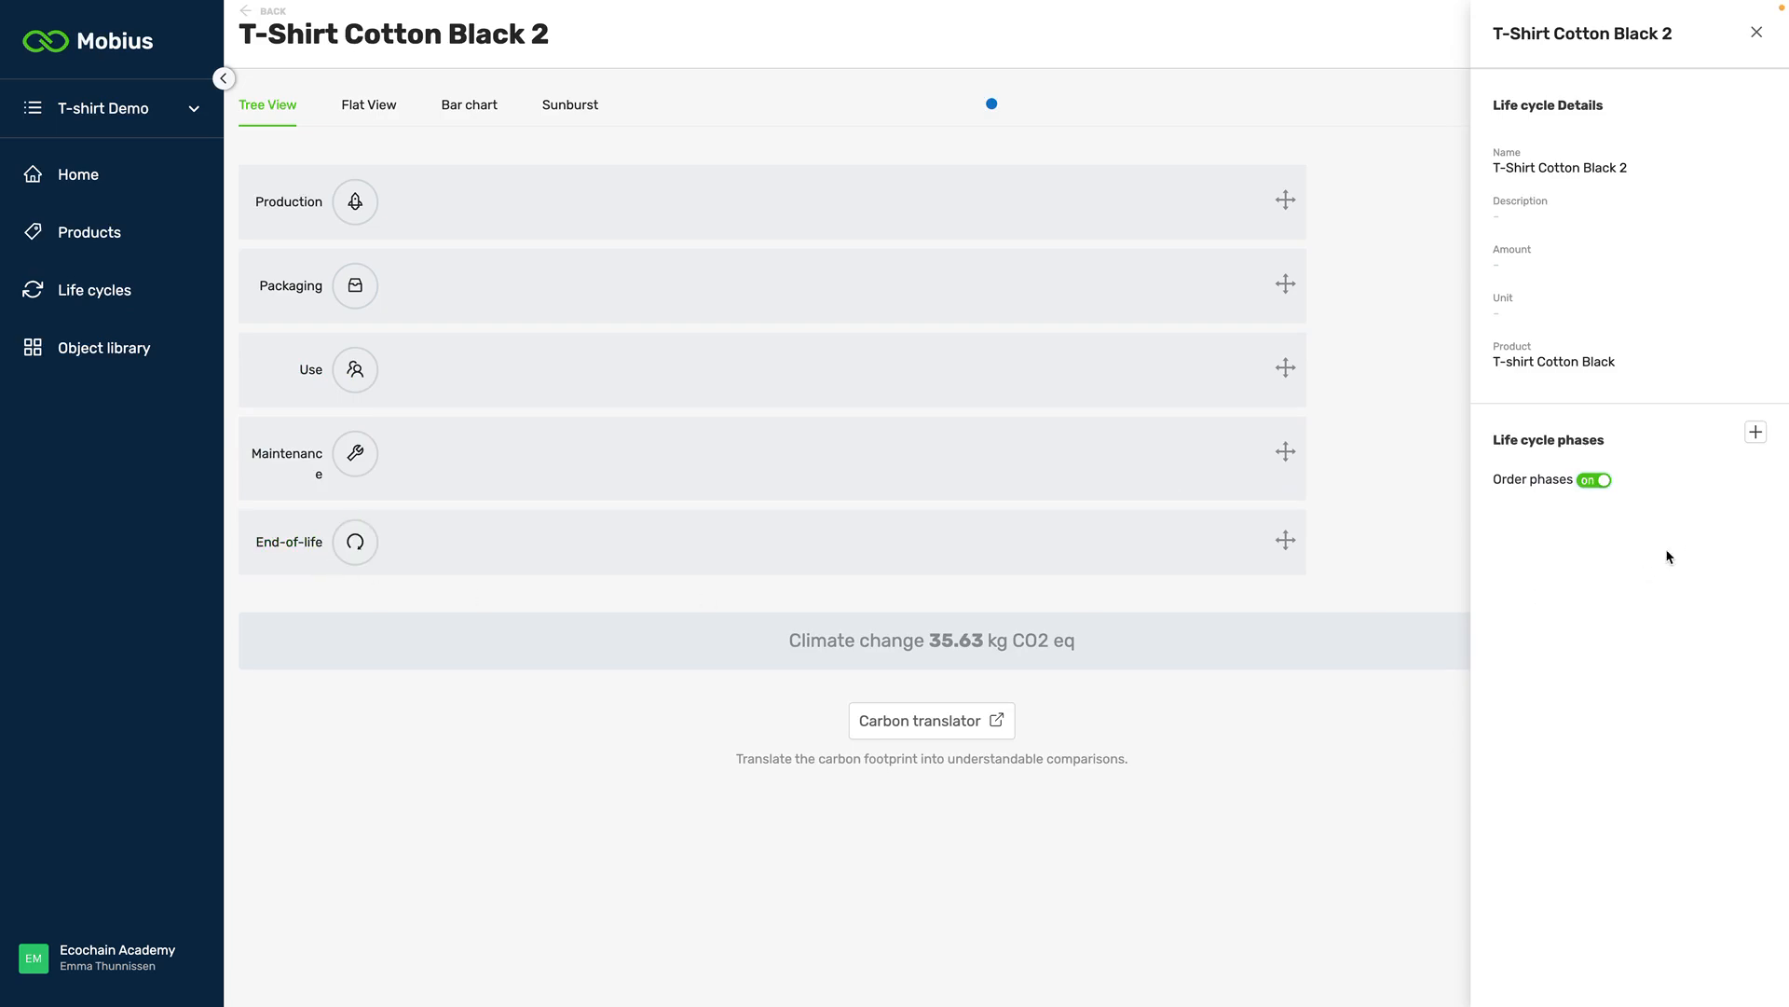
click(1587, 481)
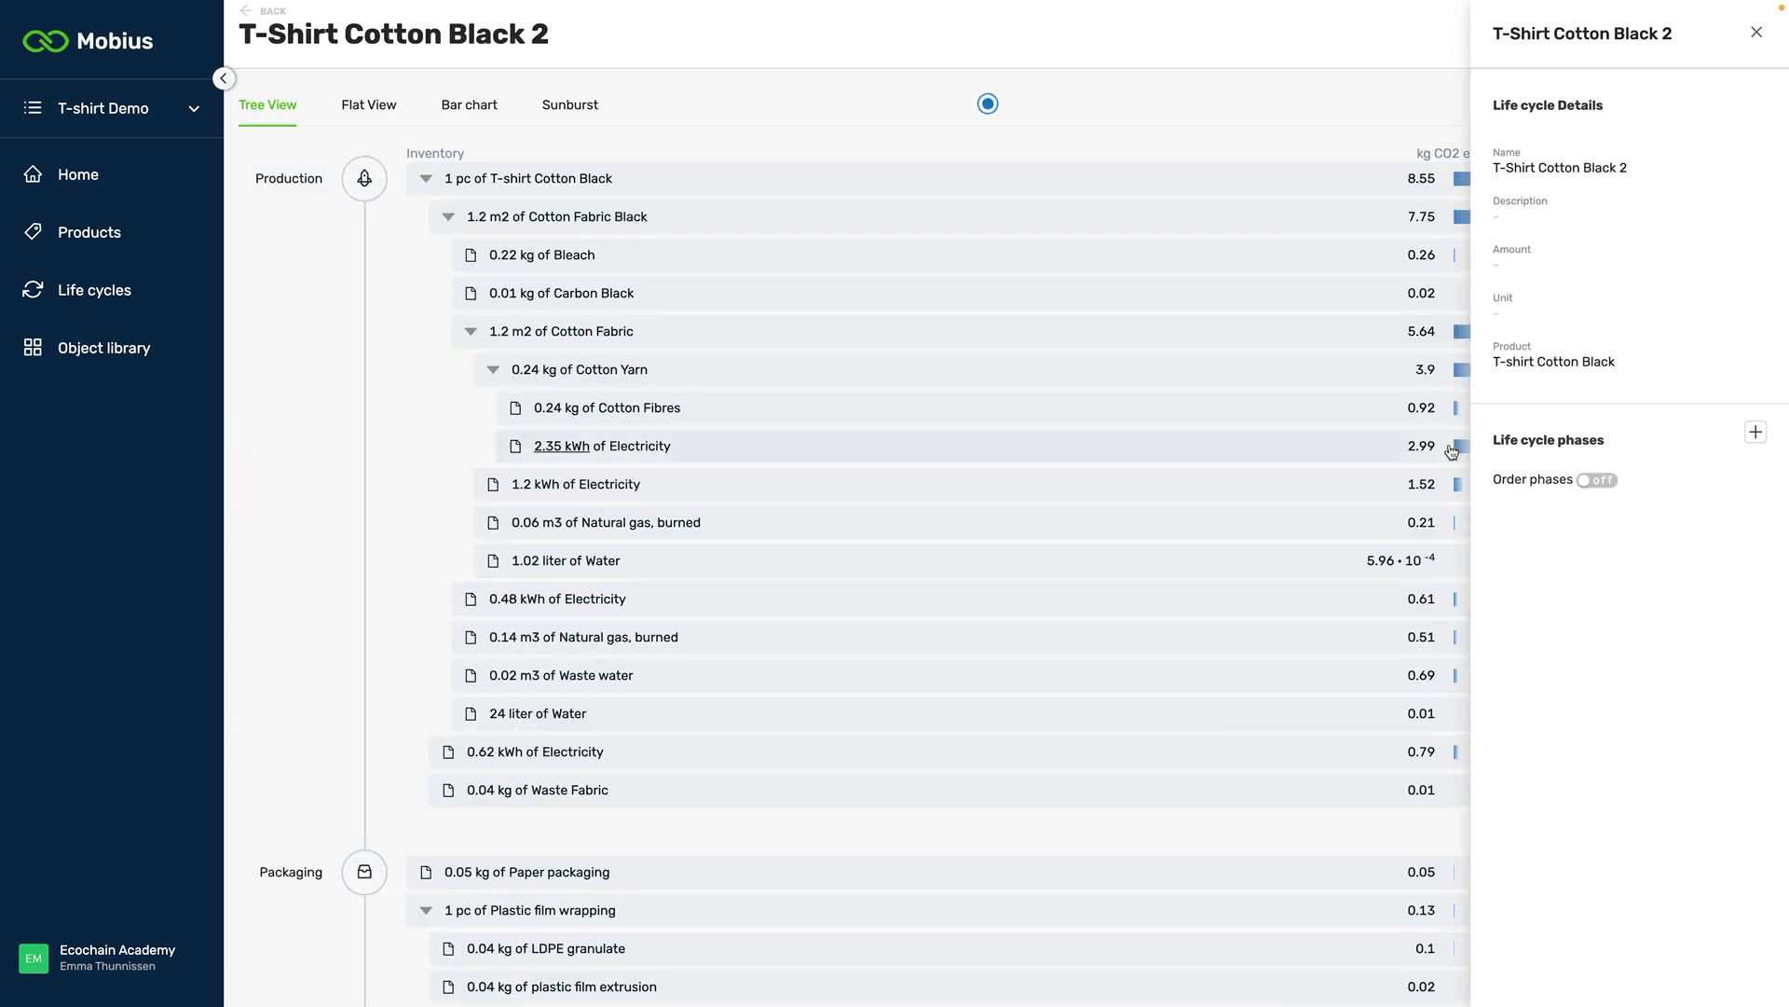
scroll(899, 228, down, 9)
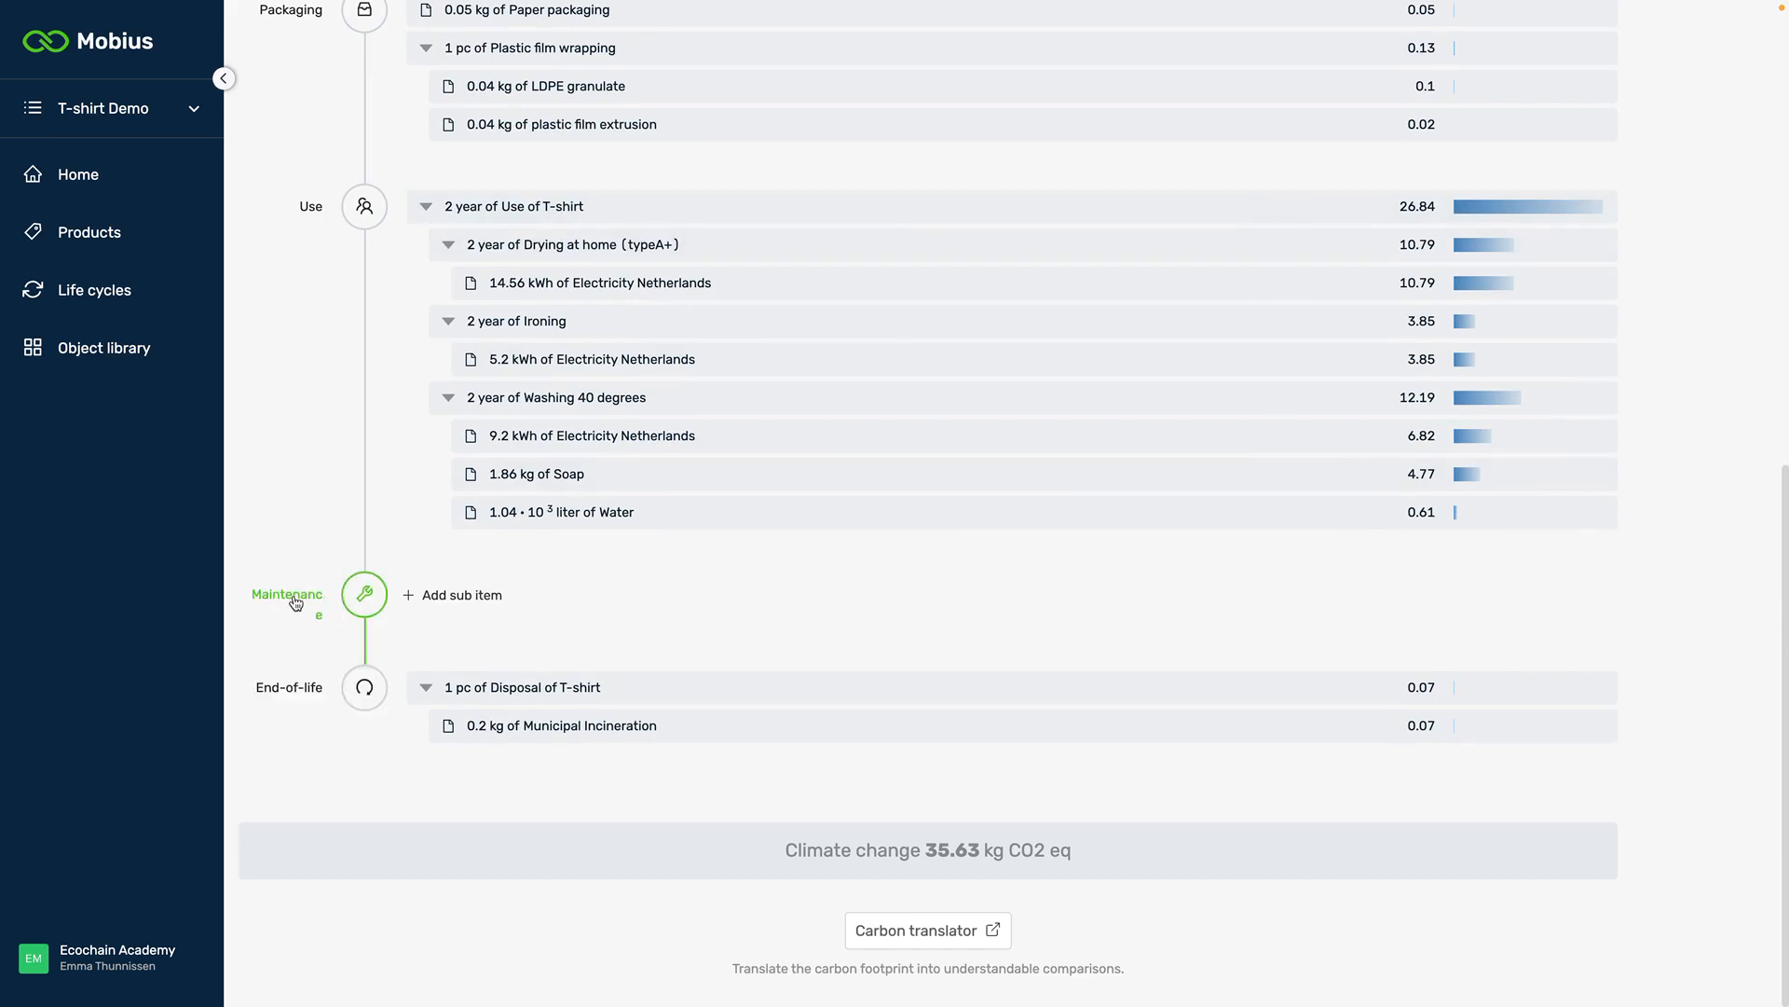
scroll(320, 416, up, 9)
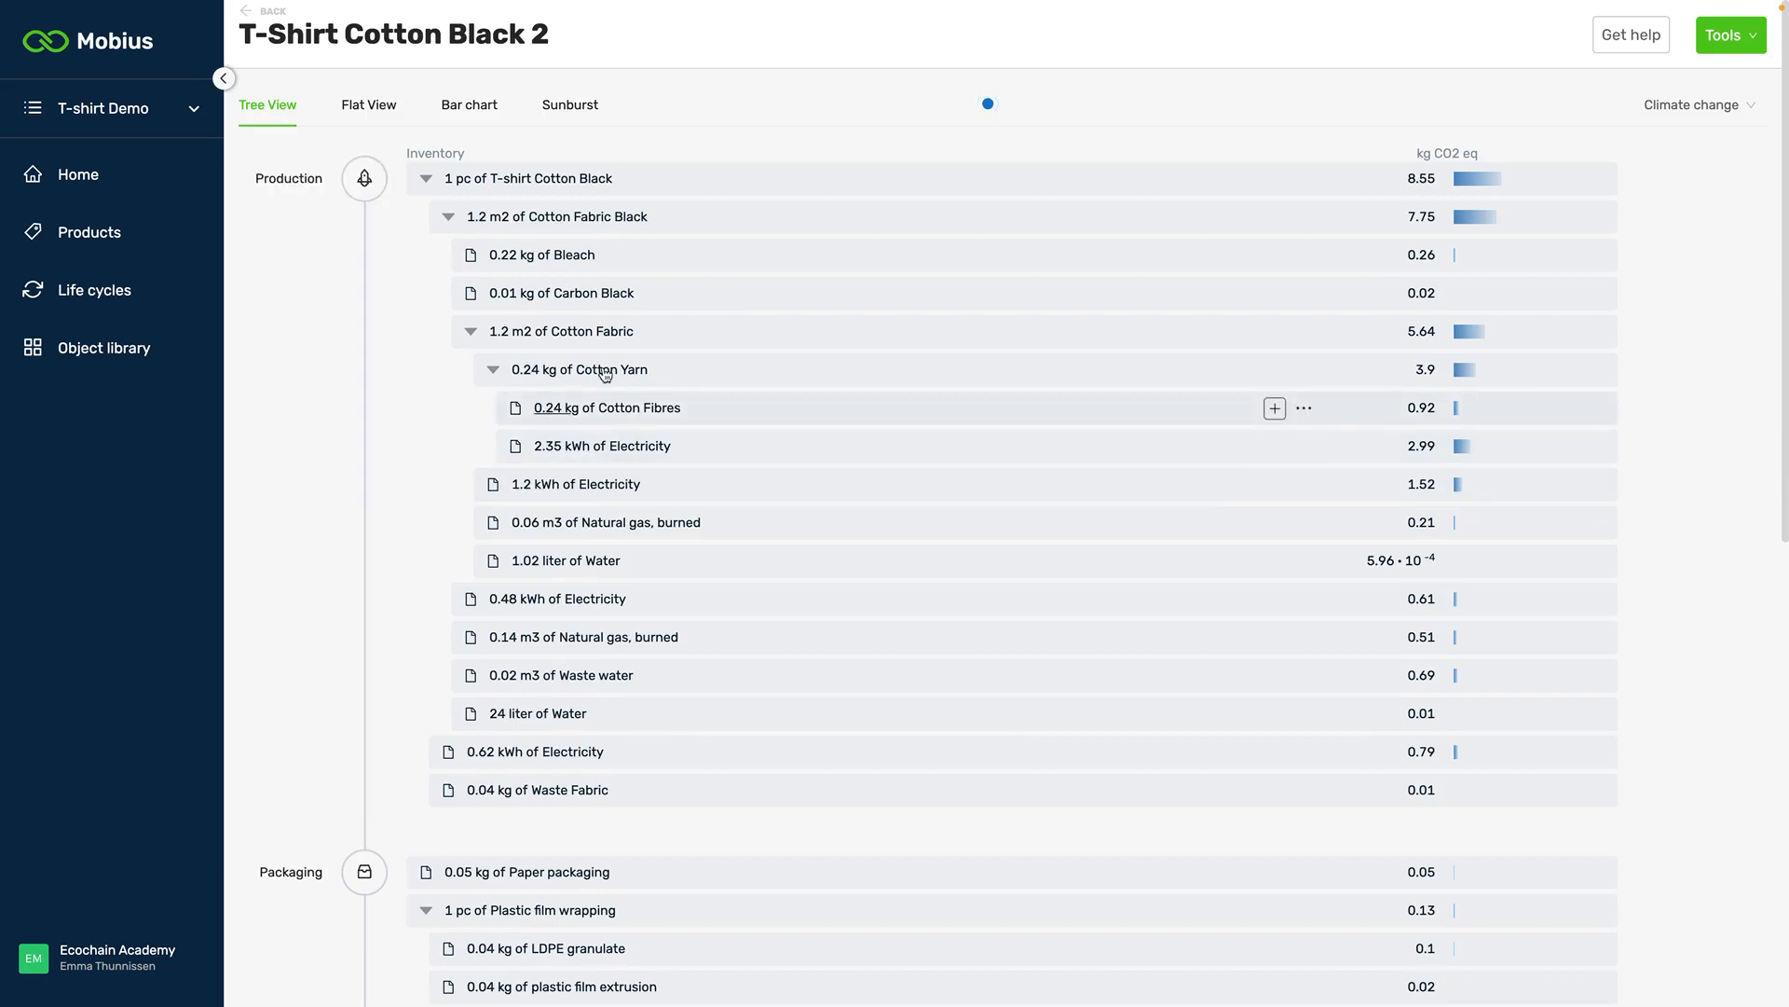
click(1720, 46)
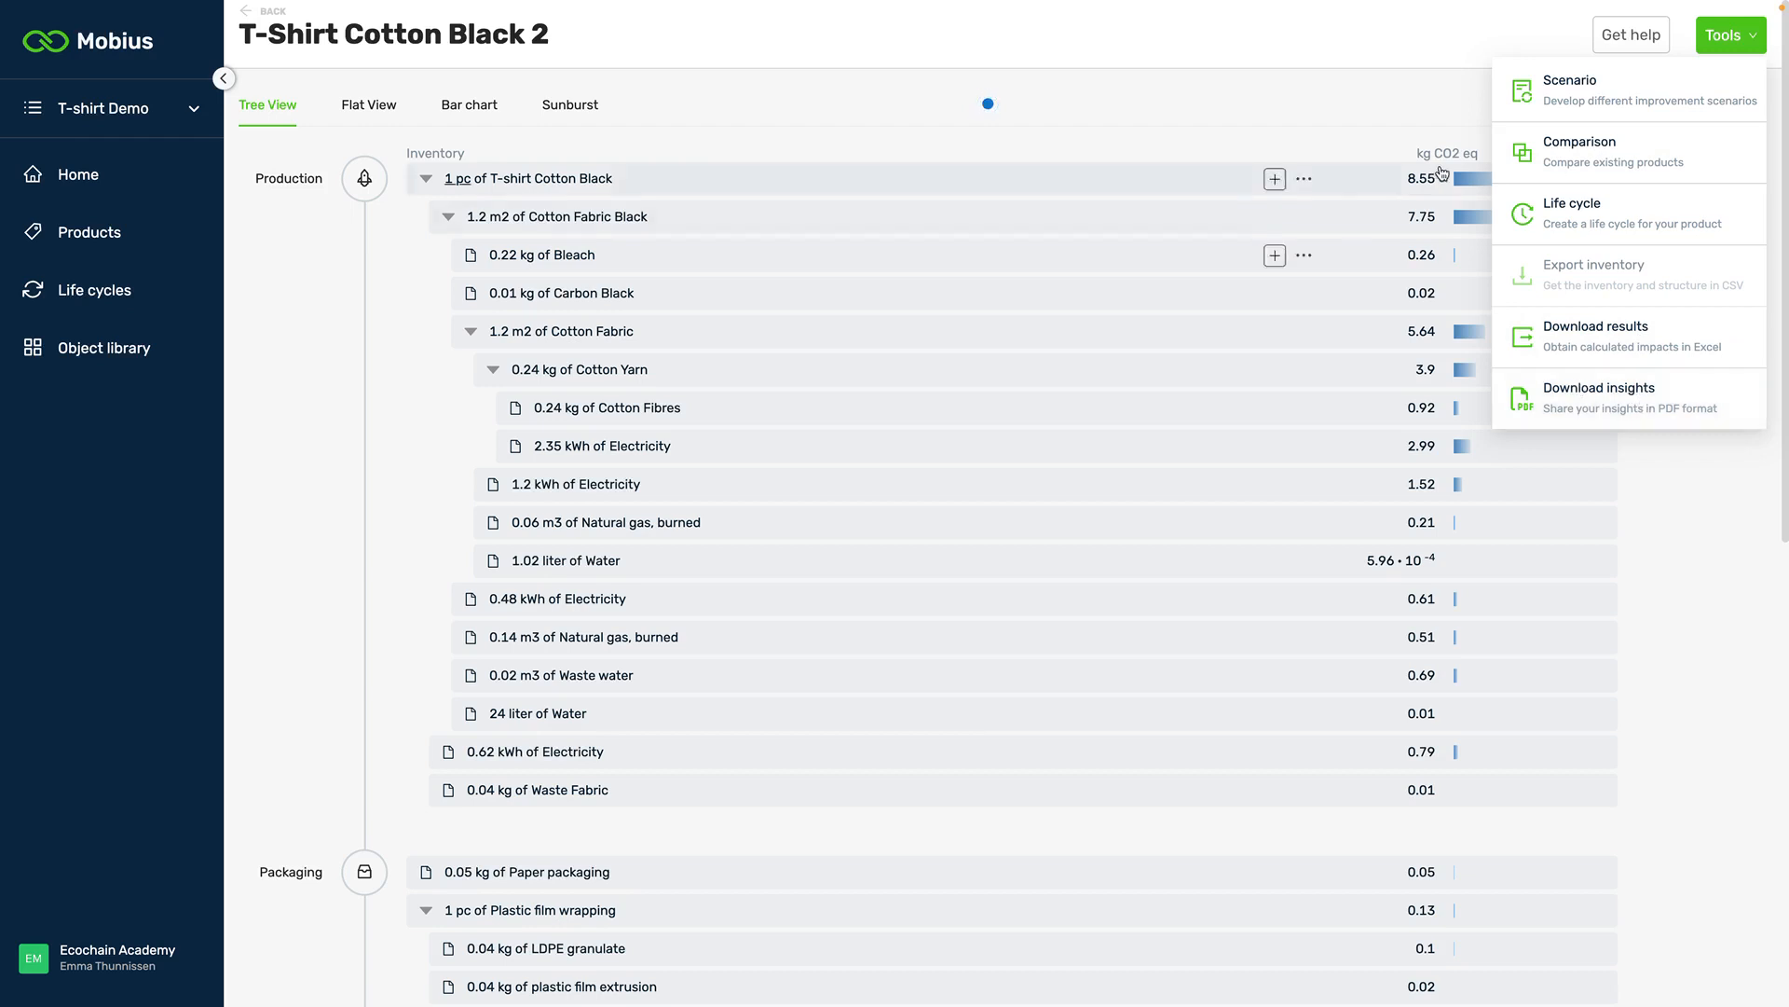
click(1366, 12)
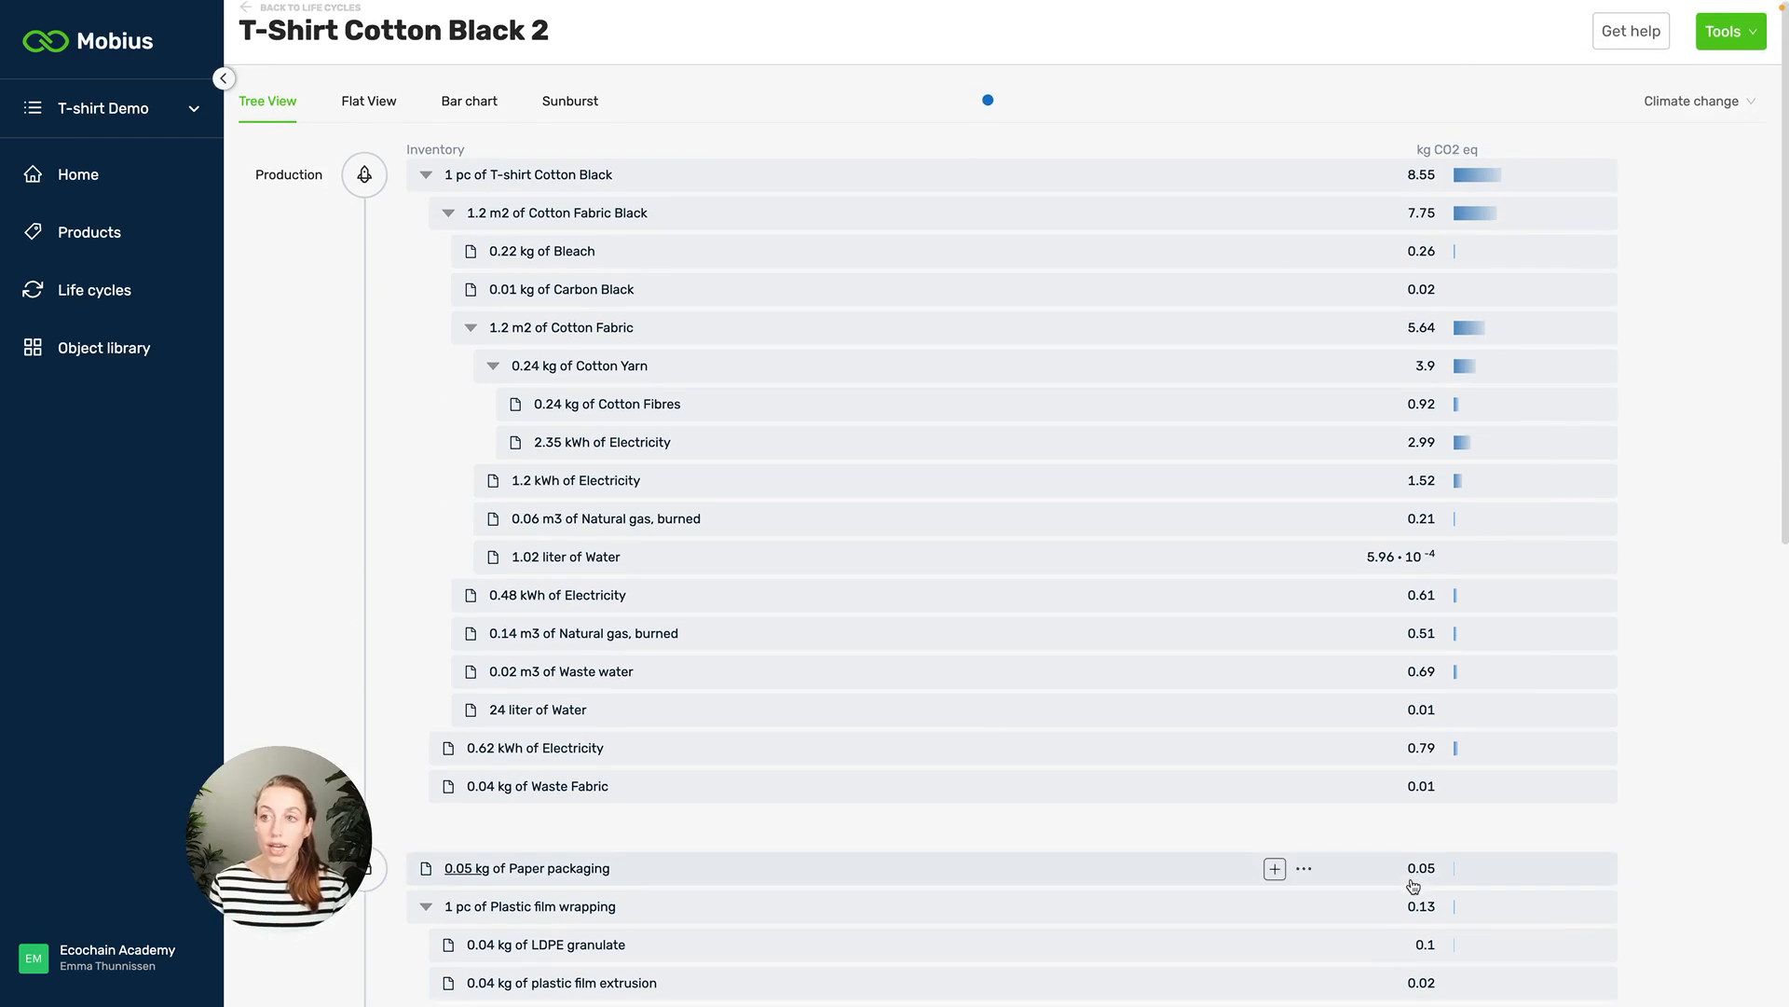